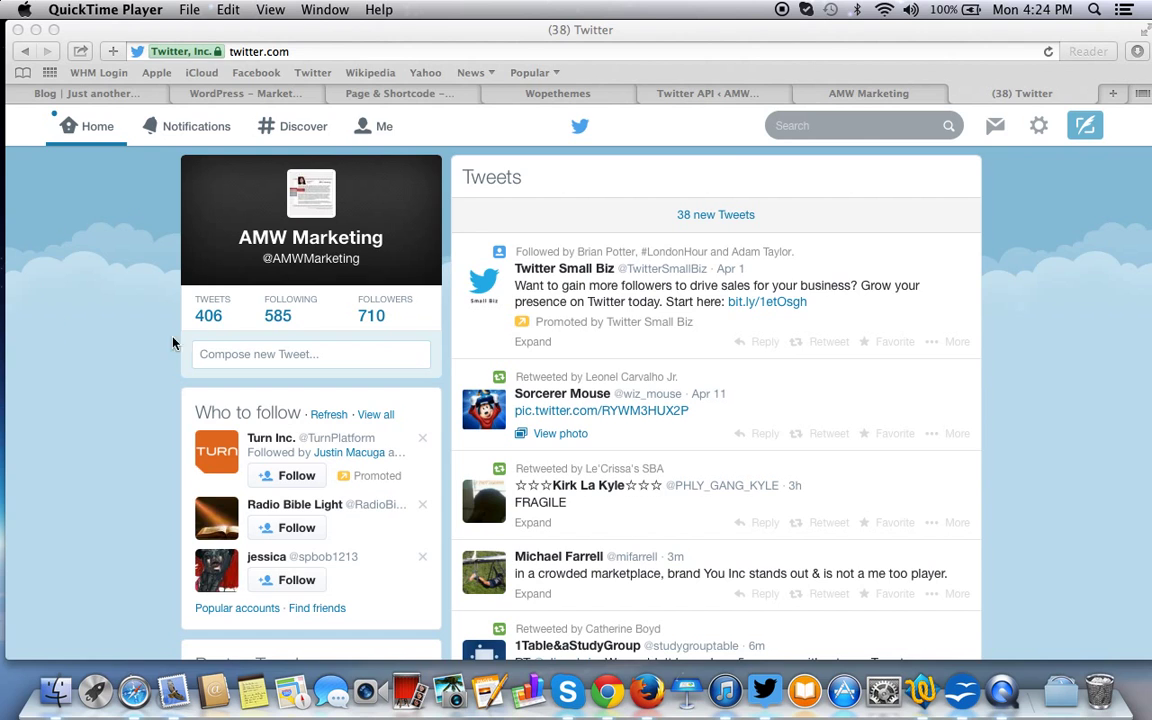
# Open the Twitter account settings and examine the list of apps that can access the account.
pyautogui.click(1040, 150)
pyautogui.click(1039, 127)
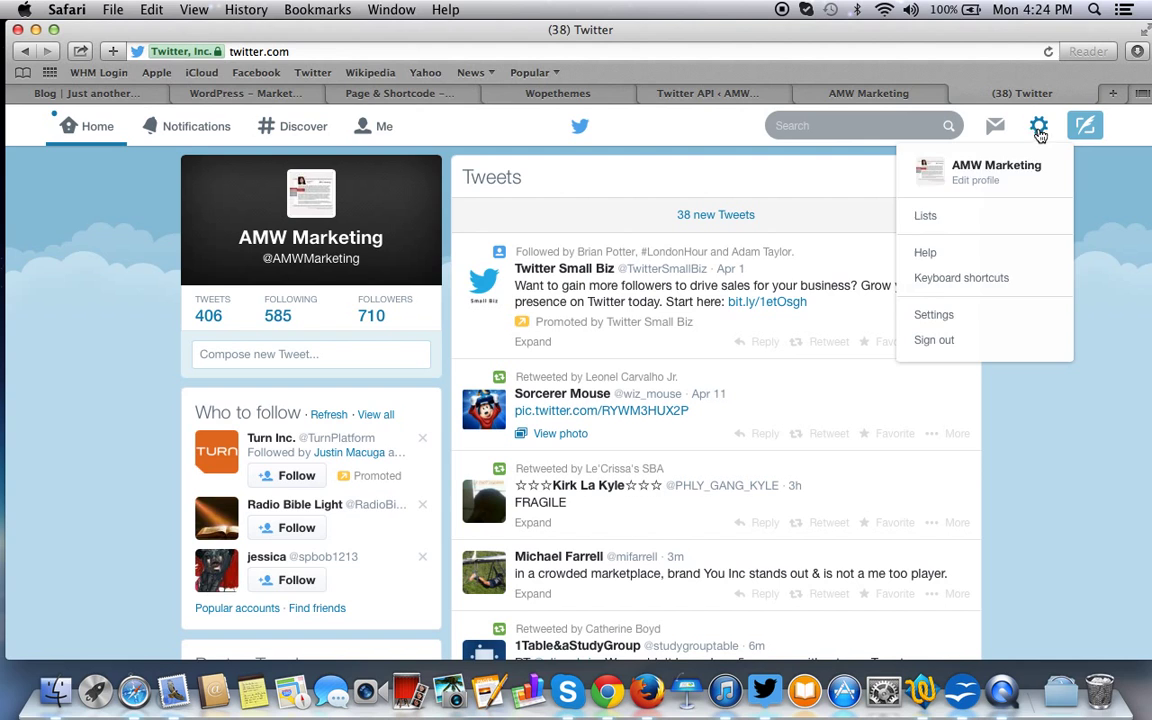
pyautogui.click(962, 315)
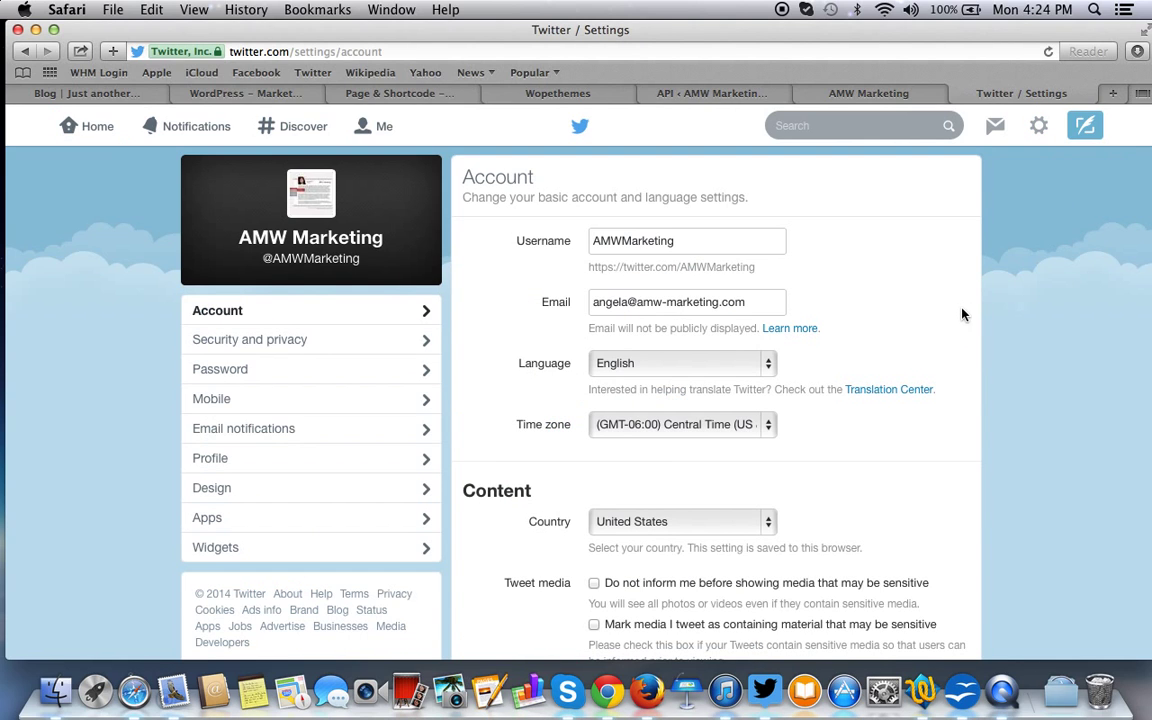
pyautogui.scroll(-3, 316, 404)
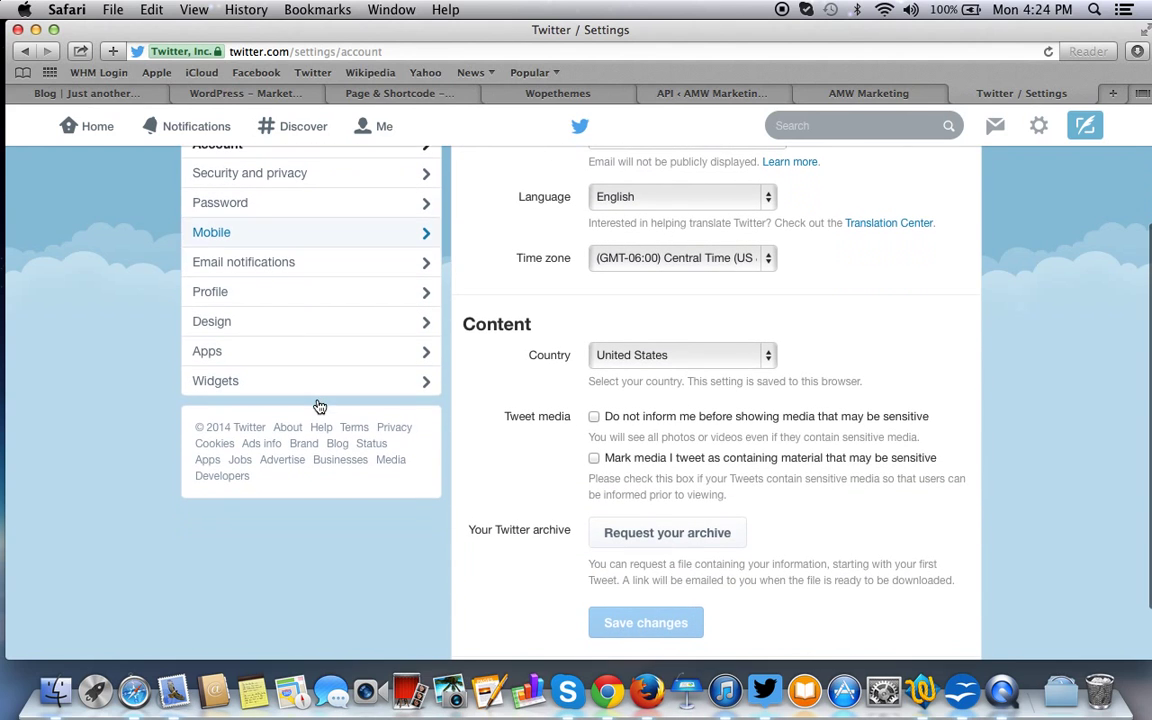
pyautogui.click(279, 353)
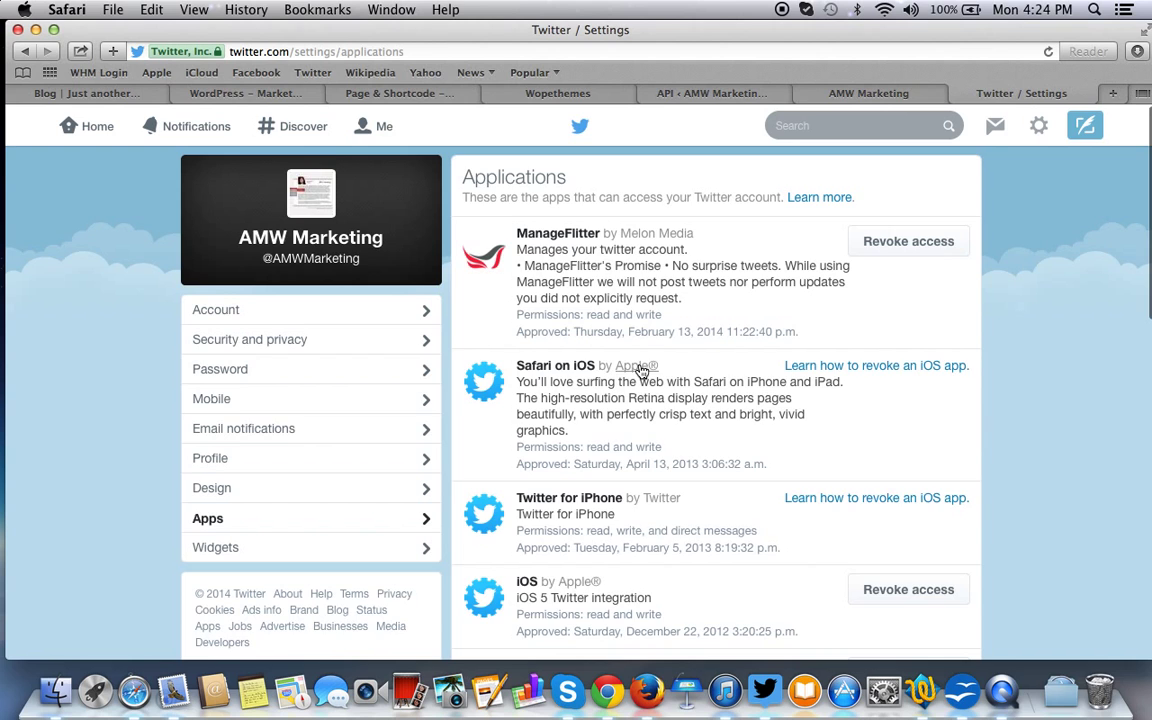
pyautogui.scroll(-2, 638, 372)
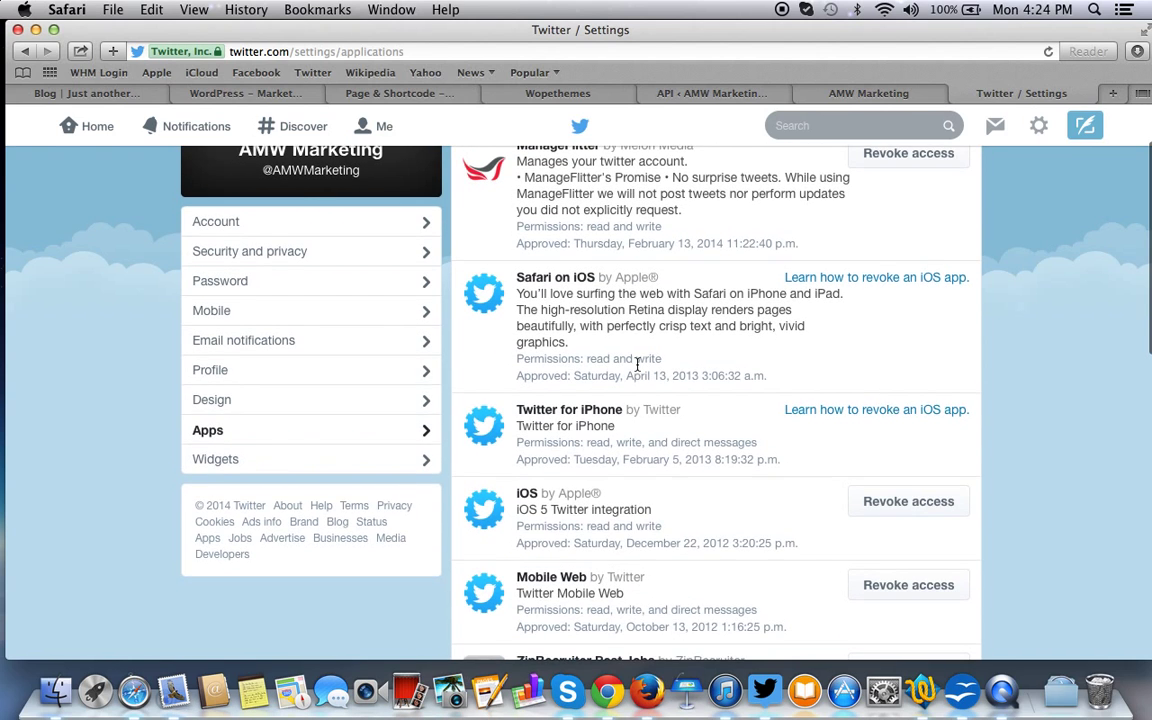
pyautogui.scroll(2, 637, 365)
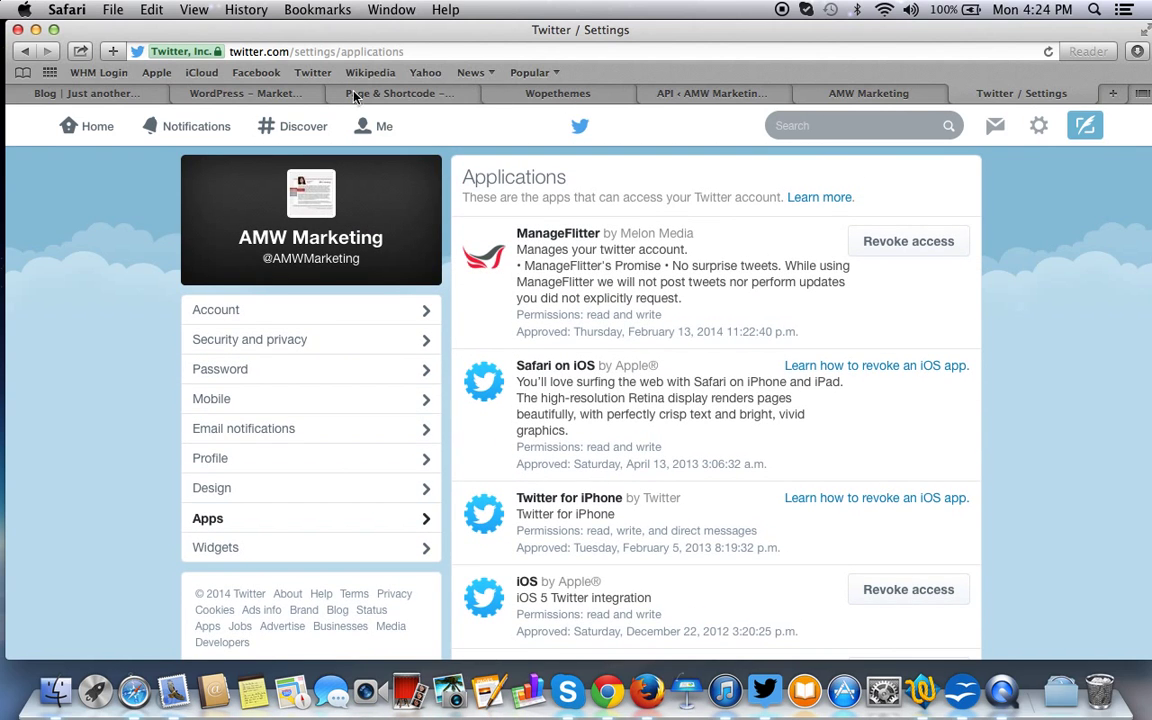
# Check the blog's Twitter API authentication settings, then visit the live blog and examine the Latest Tweets section in its footer.
pyautogui.click(681, 97)
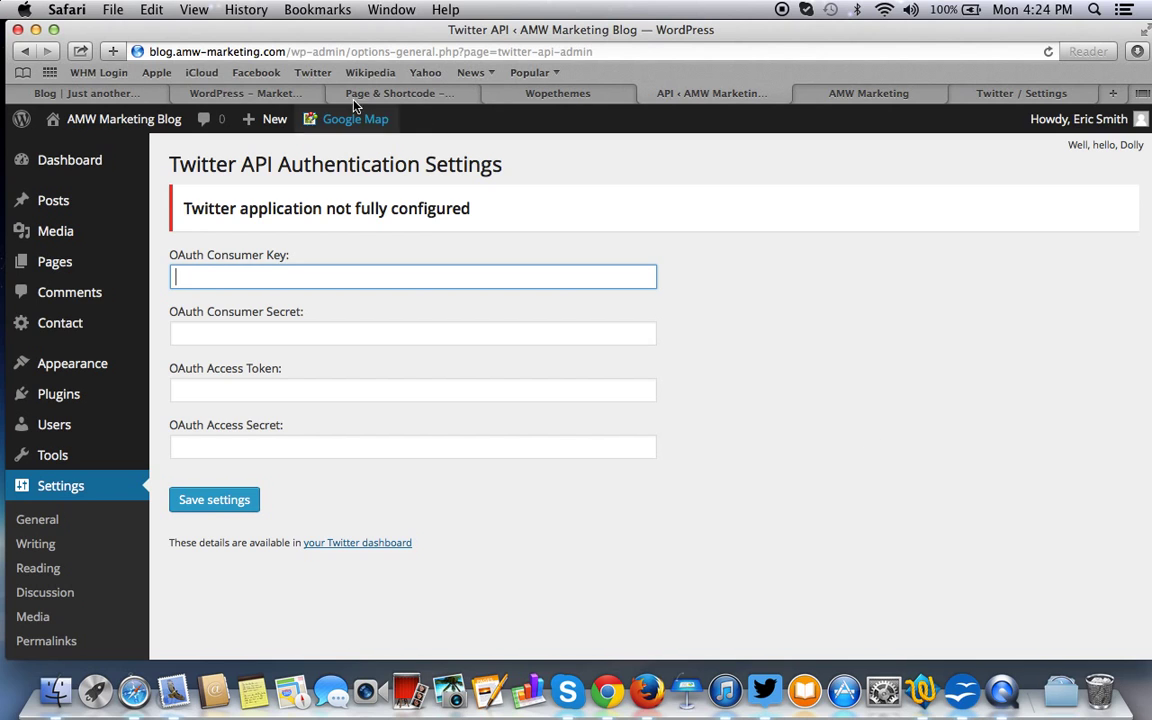
pyautogui.moveTo(100, 127)
pyautogui.click(84, 151)
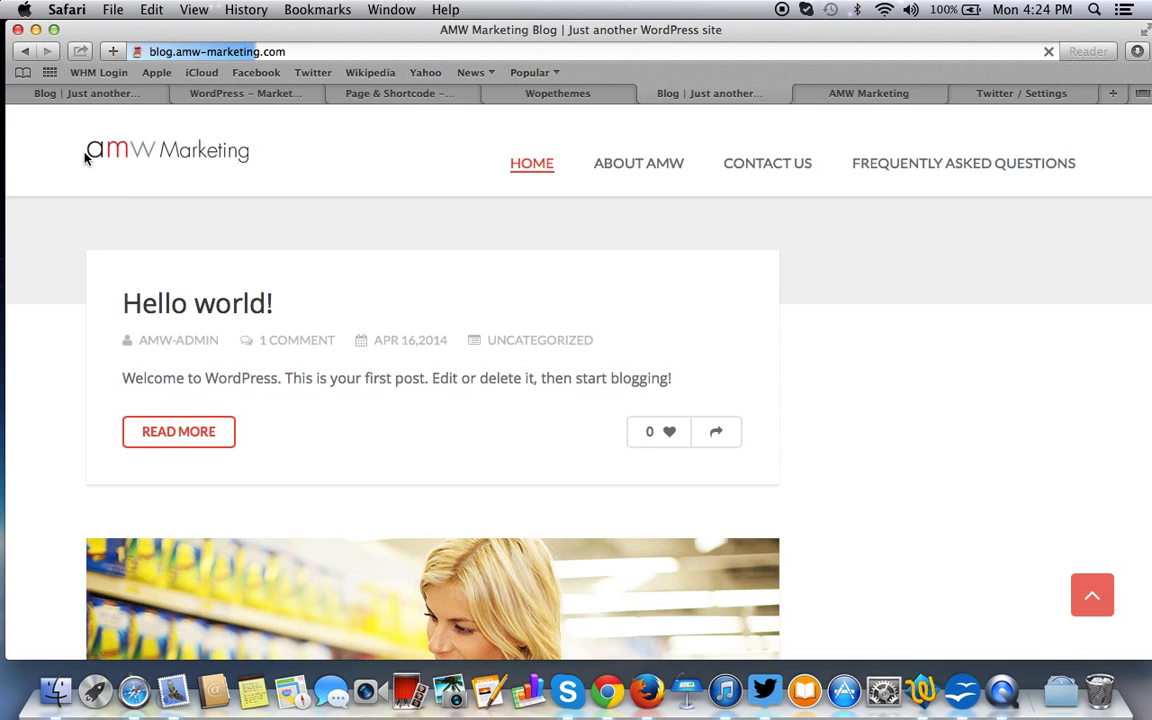
pyautogui.scroll(-5, 148, 292)
pyautogui.scroll(-10, 148, 292)
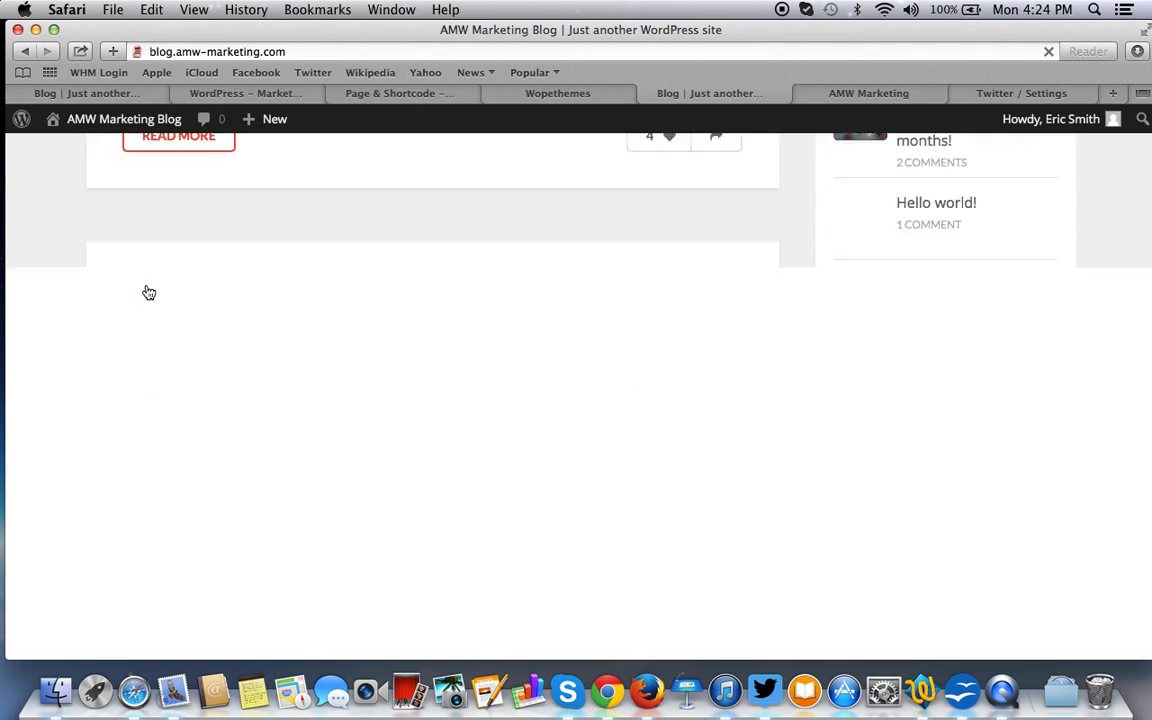
pyautogui.scroll(-10, 249, 450)
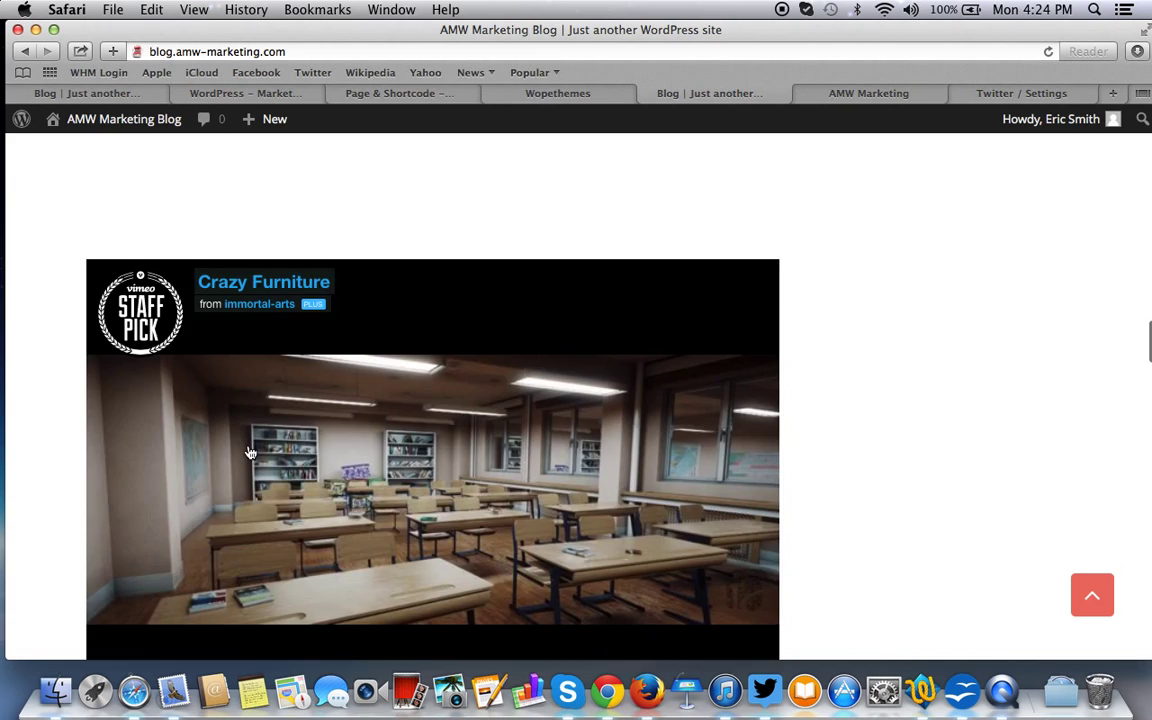
pyautogui.scroll(-10, 249, 450)
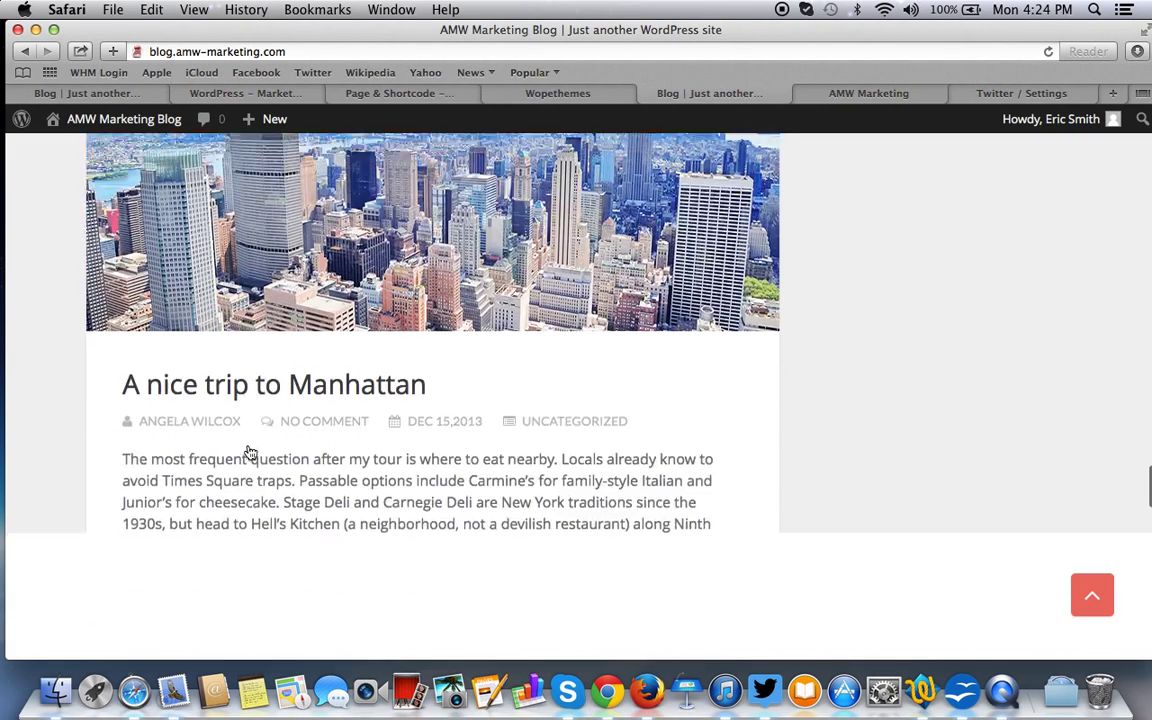
pyautogui.scroll(-5, 249, 450)
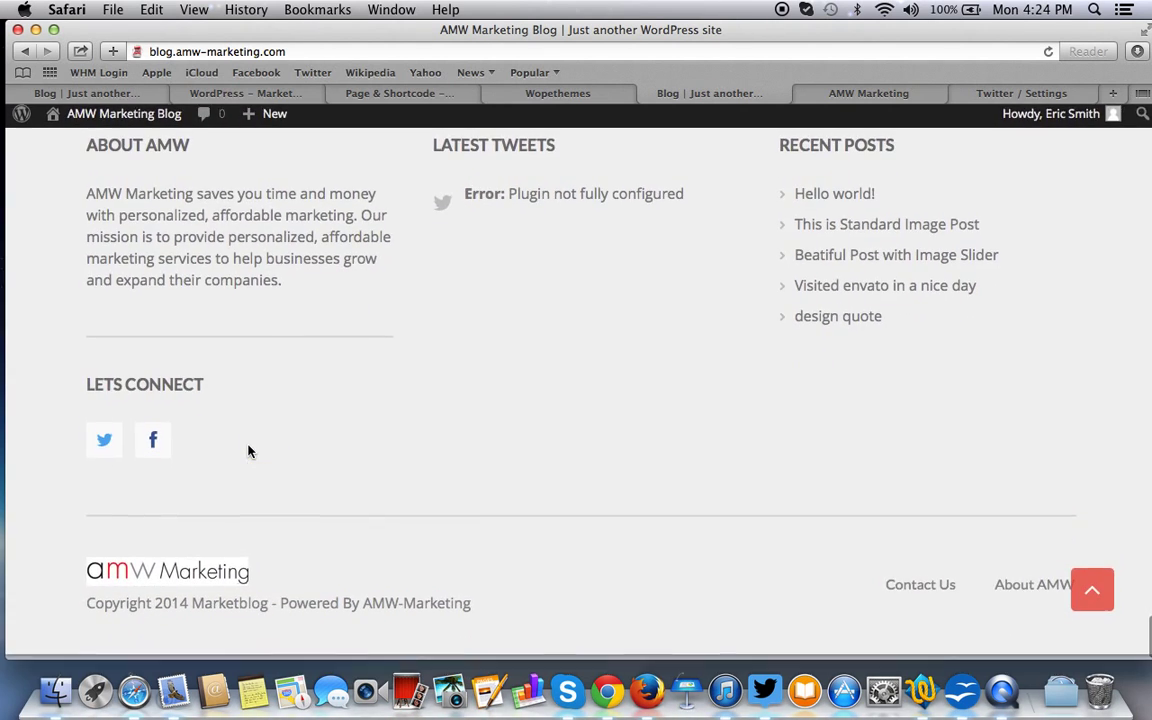
pyautogui.scroll(3, 410, 212)
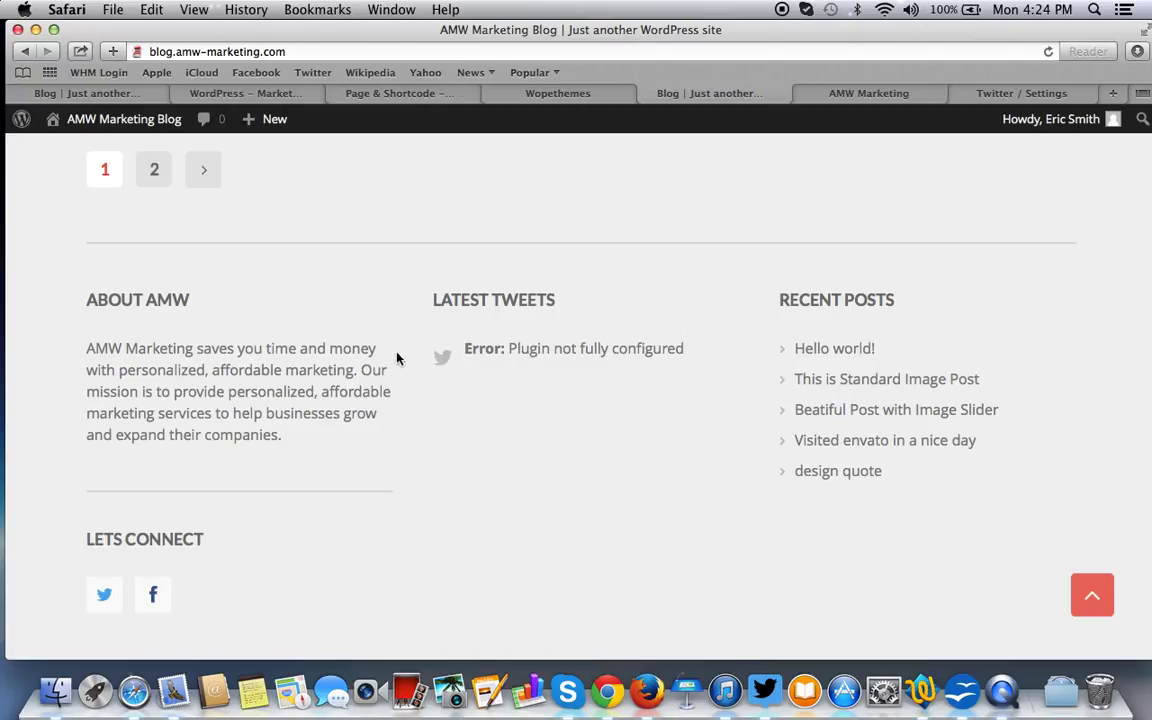
# Open the Twitter Developers site at dev.twitter.com in a new browser tab.
pyautogui.click(1017, 94)
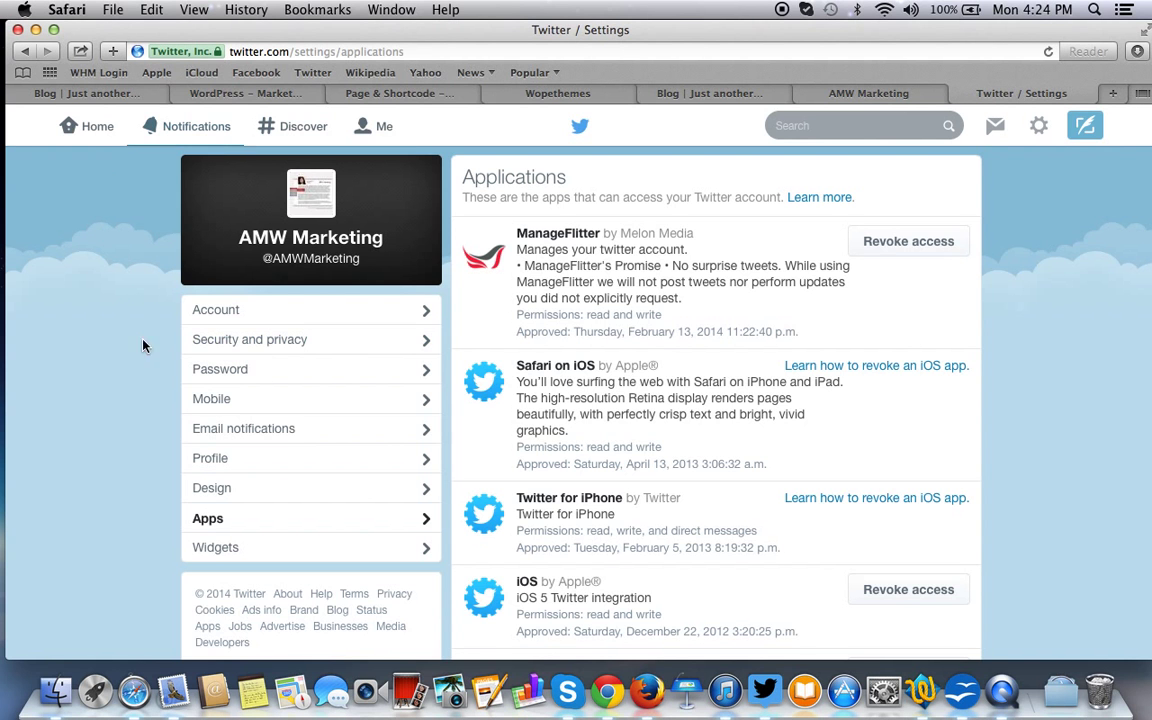
pyautogui.click(1112, 93)
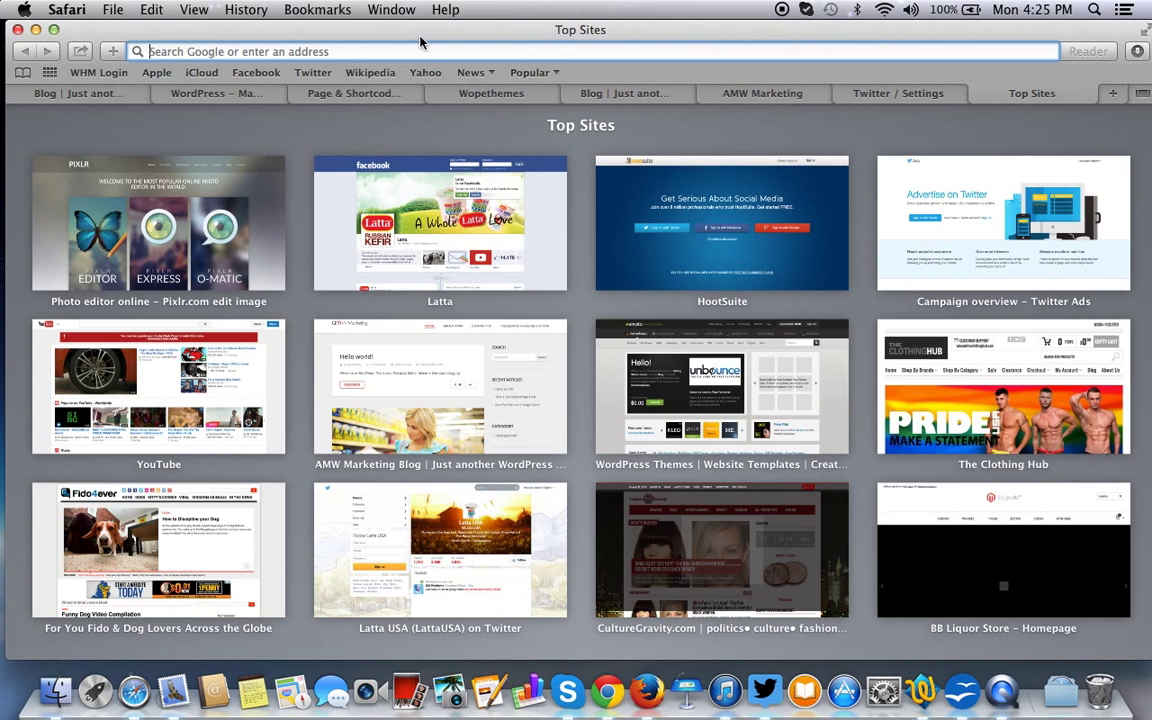
pyautogui.write('dev.twitter.com')
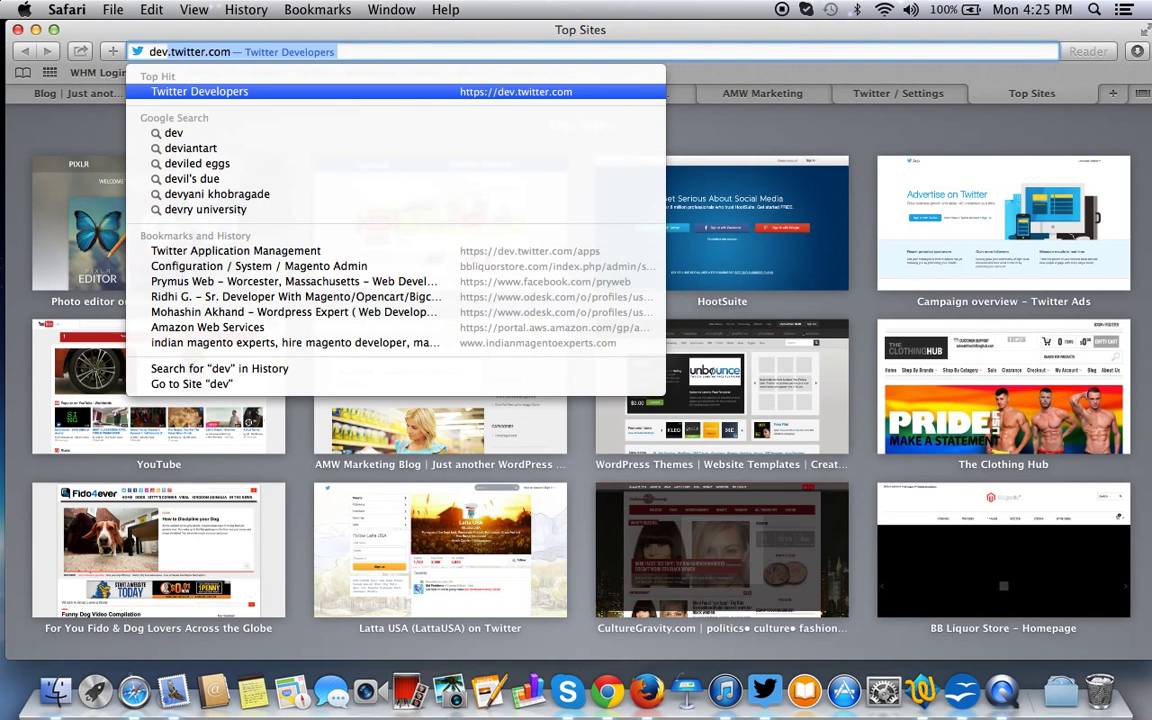
pyautogui.press('Return')
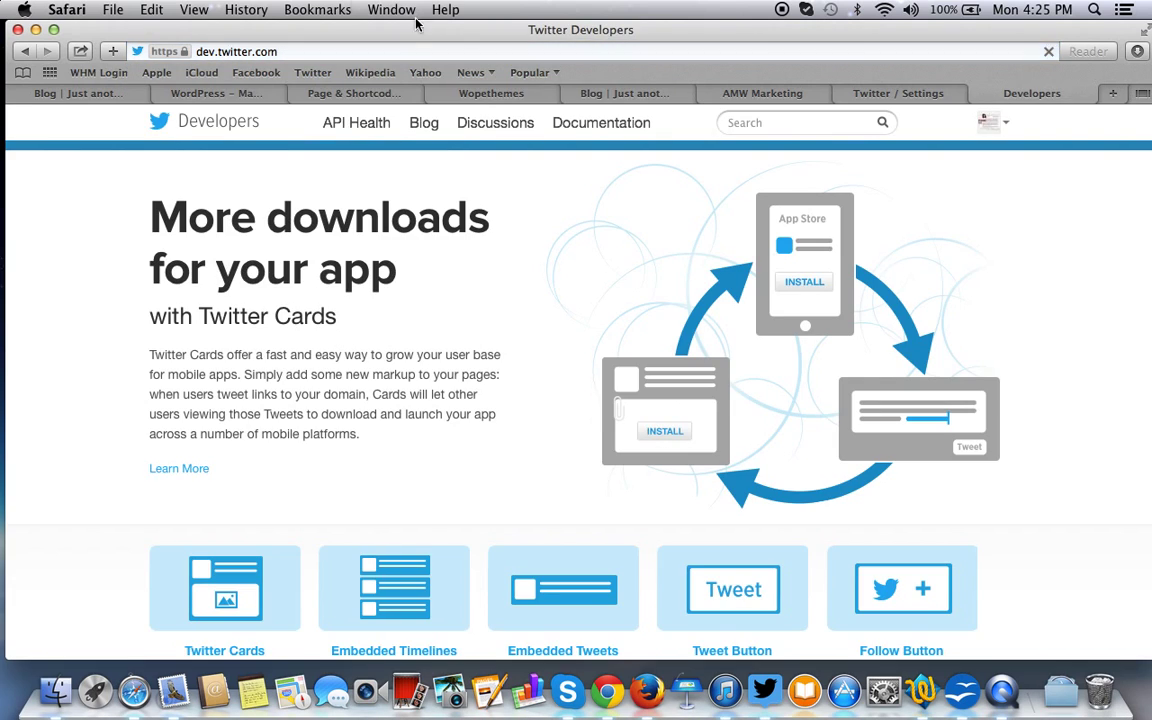
# Go to the account's Twitter application management page and start creating a new app.
pyautogui.moveTo(378, 127)
pyautogui.moveTo(1003, 125)
pyautogui.click(950, 188)
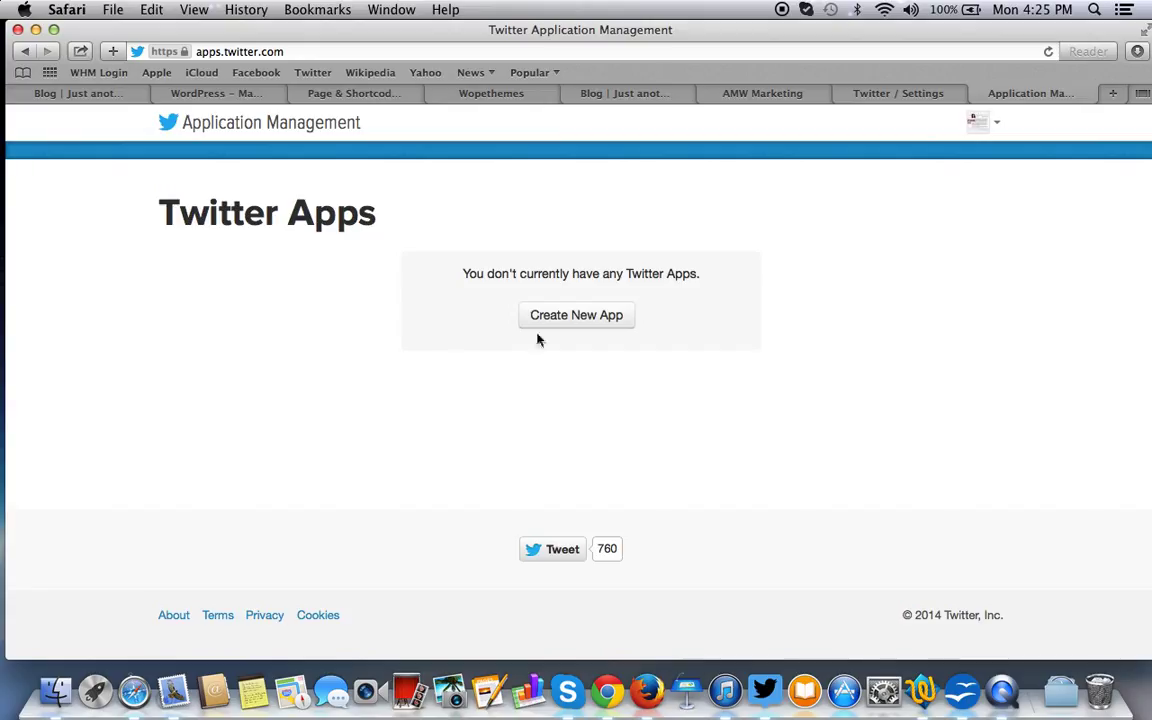
pyautogui.click(566, 315)
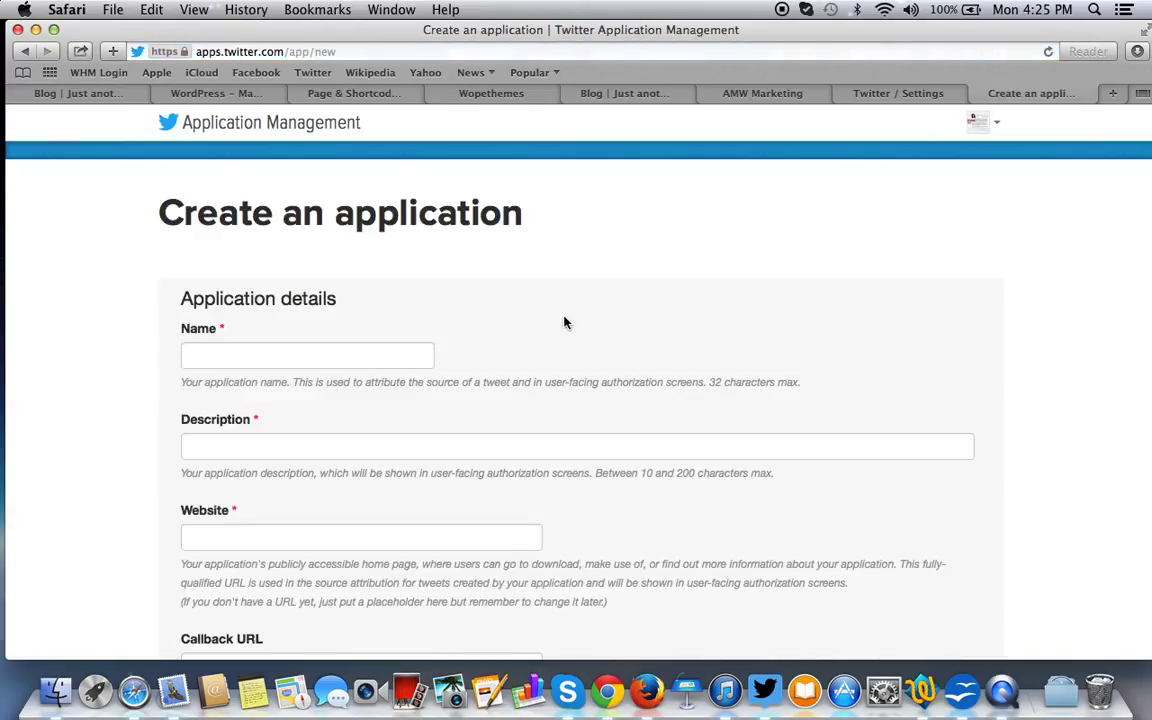
# Name the application "ams blog live feed" and enter "widgetfeedforblg" as its description.
pyautogui.click(256, 356)
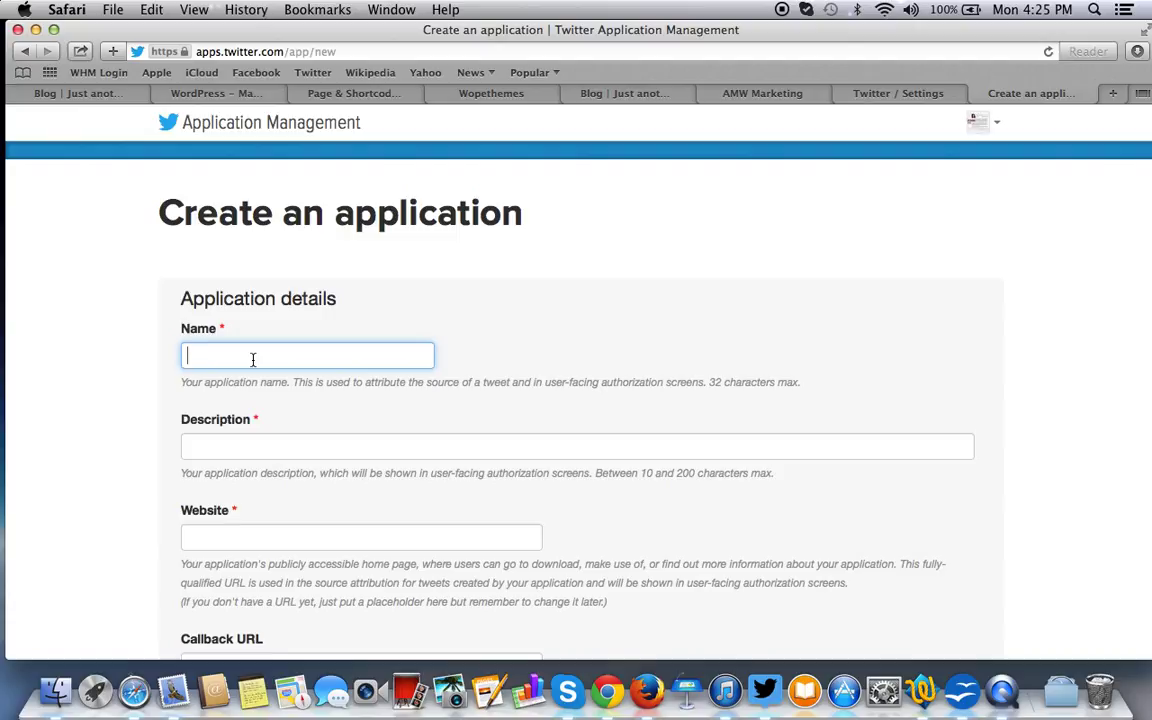
pyautogui.write('amwbloglivefeed')
pyautogui.click(258, 355)
pyautogui.click(239, 355)
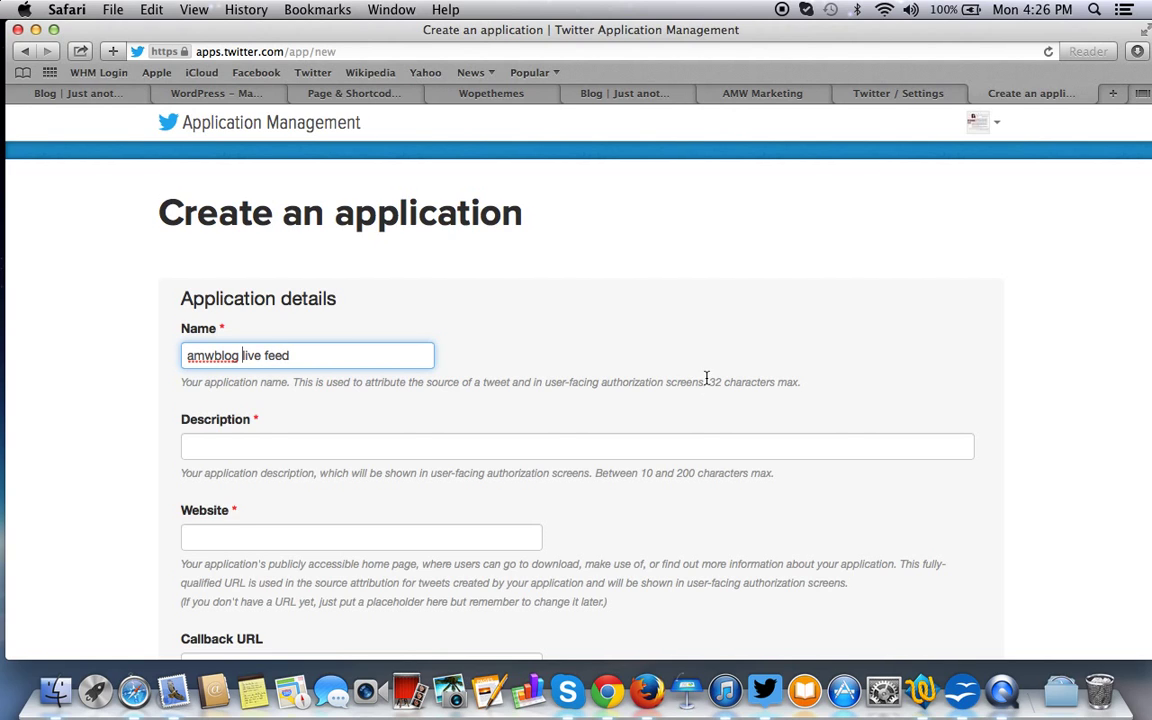
pyautogui.click(218, 357)
pyautogui.press('BackSpace')
pyautogui.write('s')
pyautogui.click(203, 444)
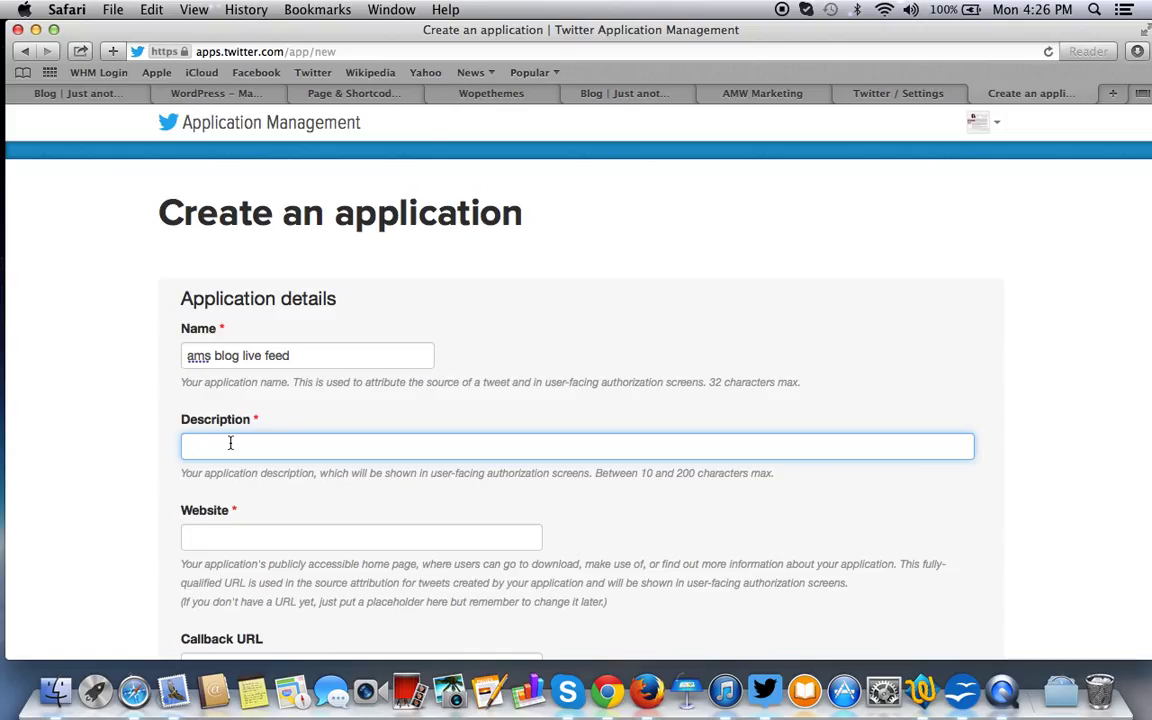
pyautogui.write('widgetfeedforblg')
pyautogui.scroll(-2, 121, 459)
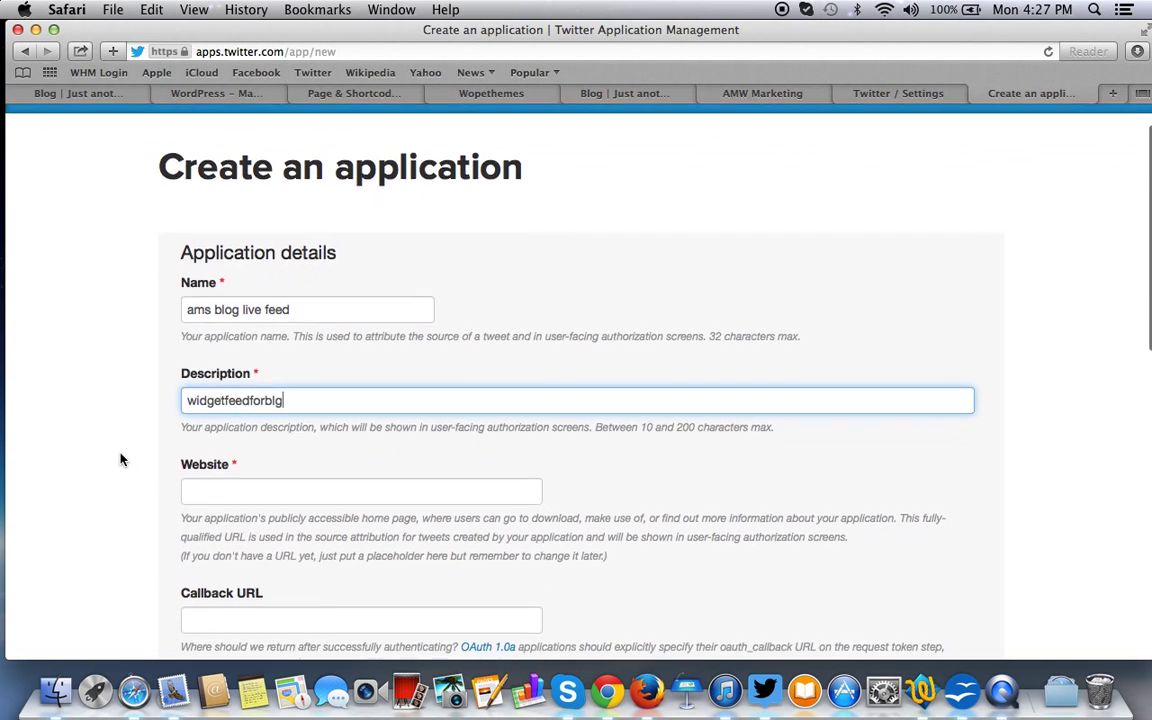
pyautogui.scroll(-5, 121, 459)
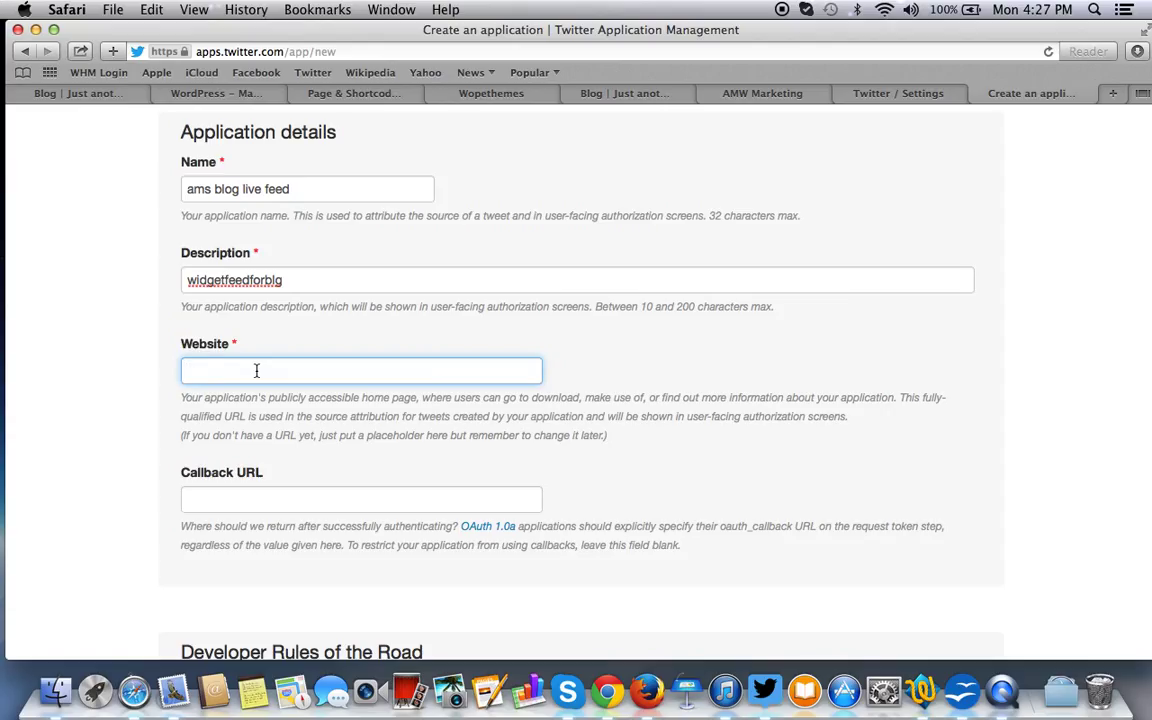
pyautogui.write('blog.amw-marketing.com')
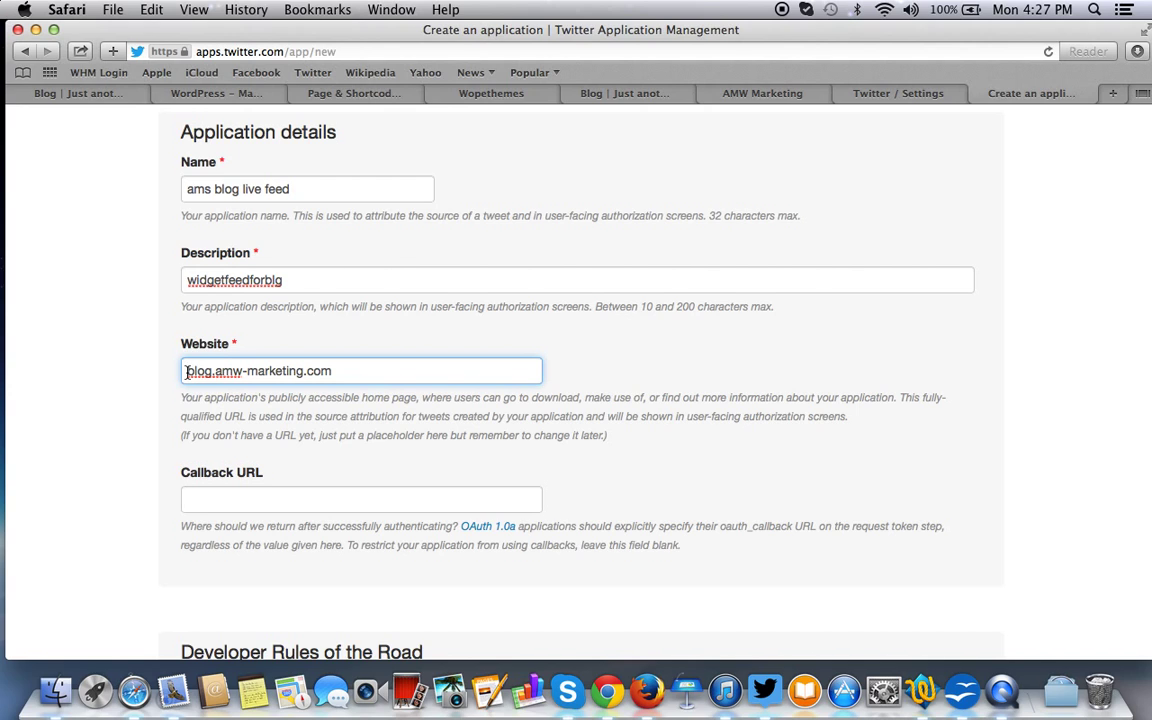
pyautogui.click(187, 372)
pyautogui.write('h')
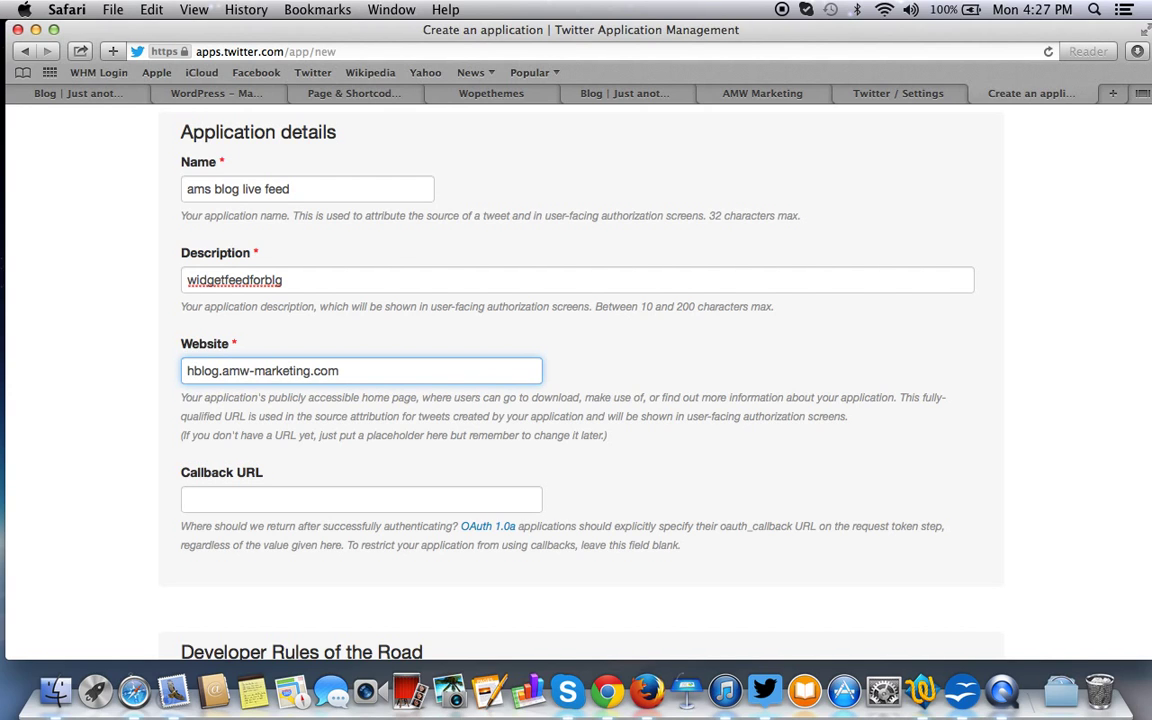
pyautogui.write('ttp://')
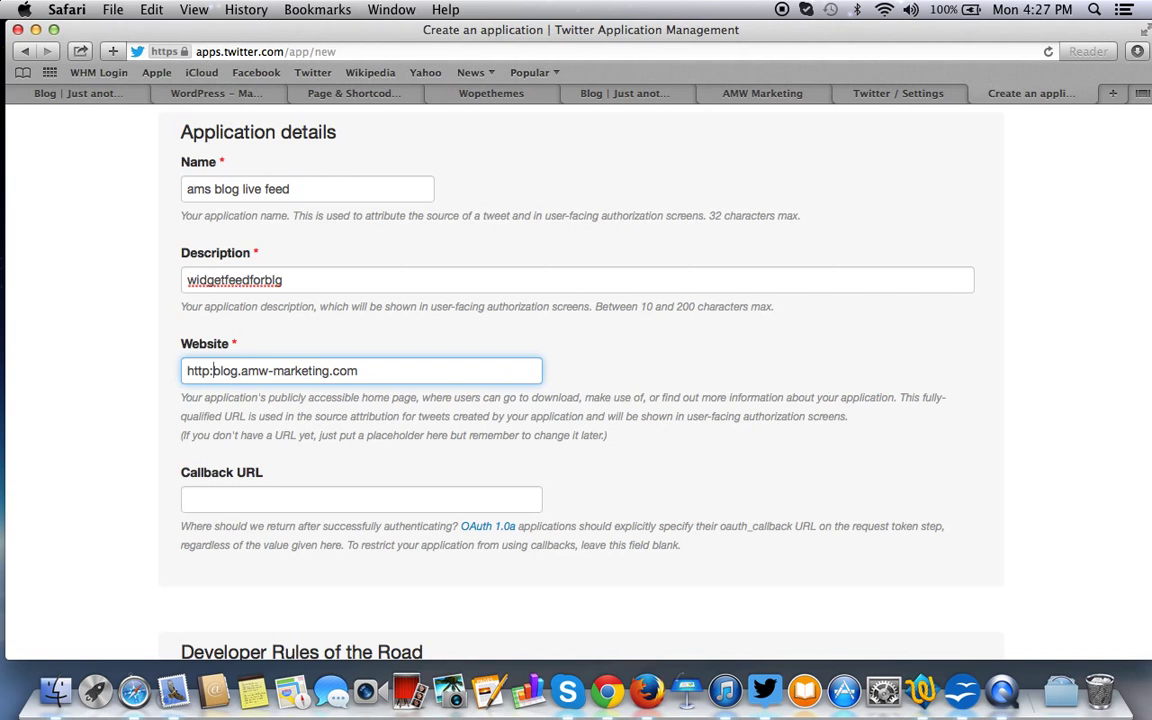
pyautogui.tripleClick(293, 372)
pyautogui.press('super+c')
pyautogui.scroll(-3, 293, 378)
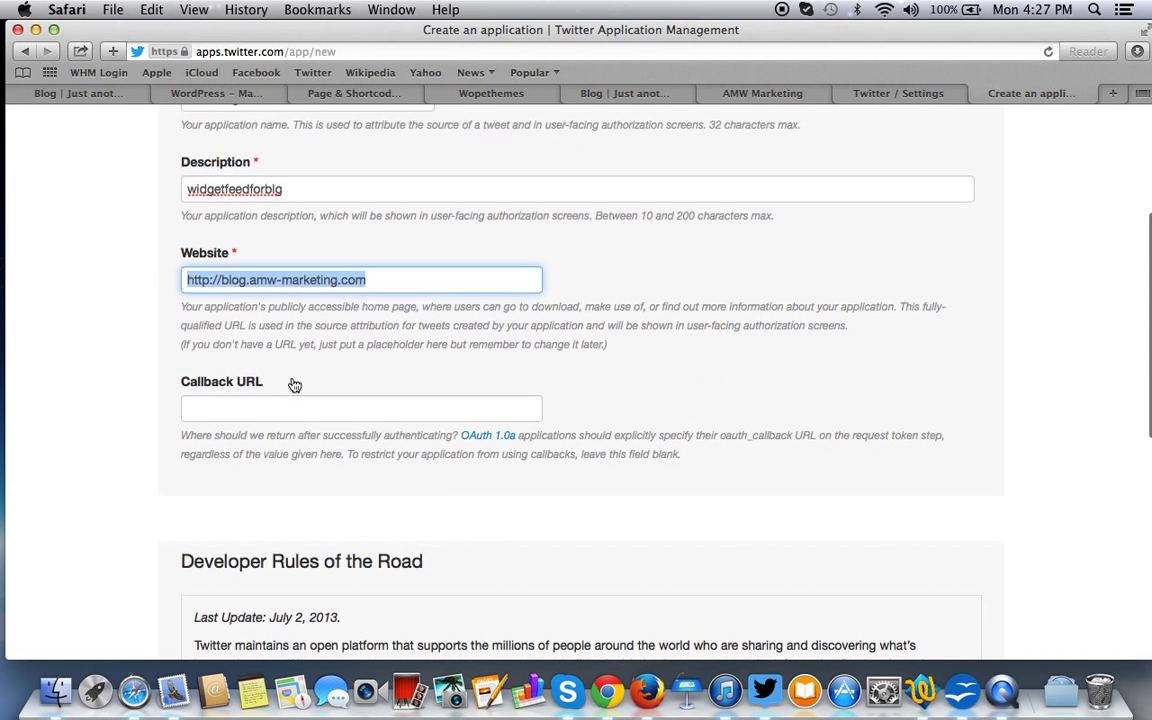
pyautogui.click(276, 407)
pyautogui.press('super+v')
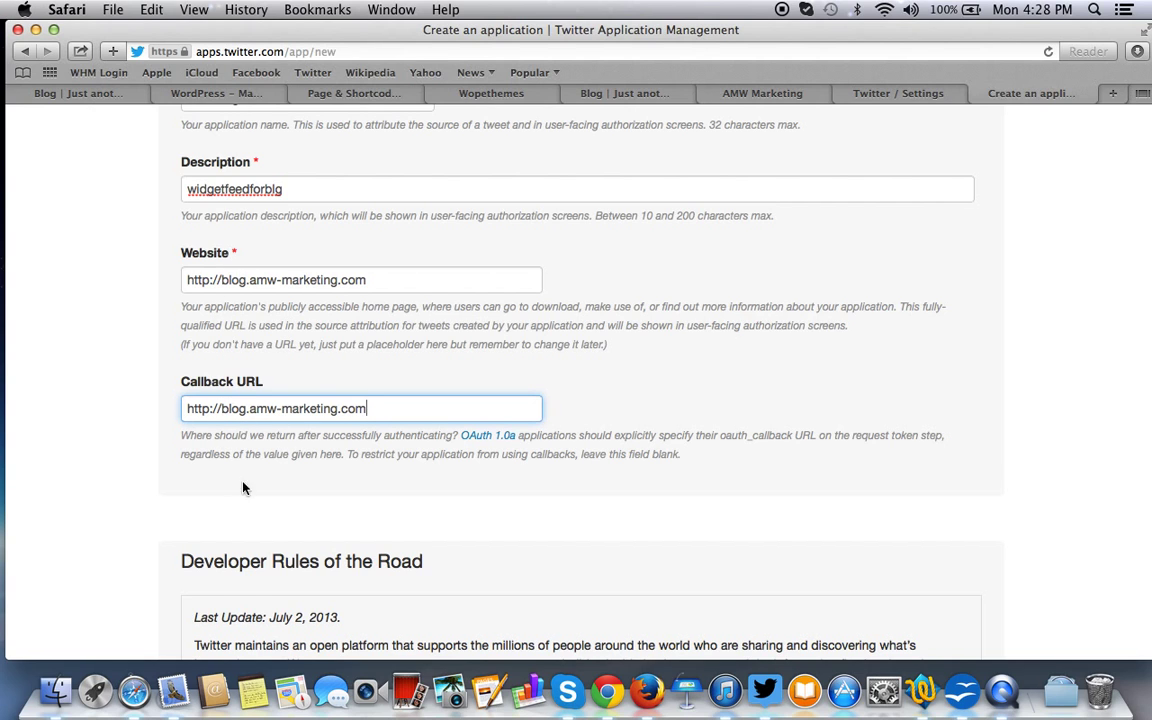
# Agree to the Developer Rules of the Road and create the Twitter application.
pyautogui.scroll(-2, 237, 505)
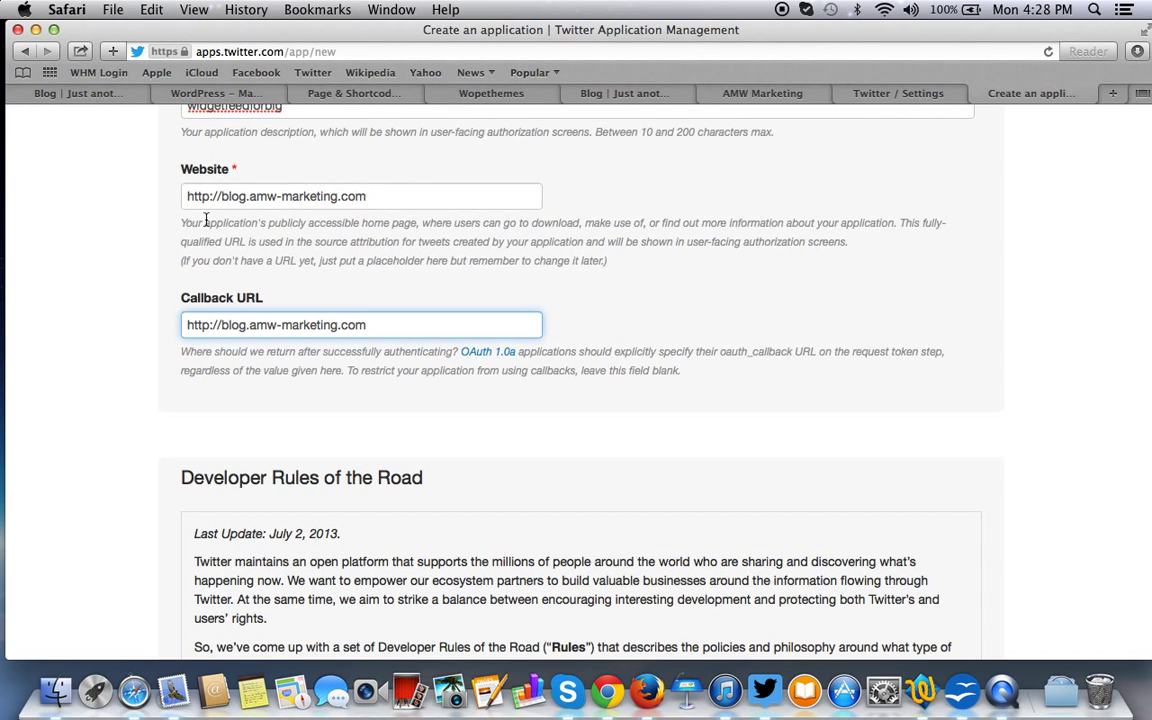
pyautogui.scroll(-1, 249, 300)
pyautogui.scroll(-5, 249, 300)
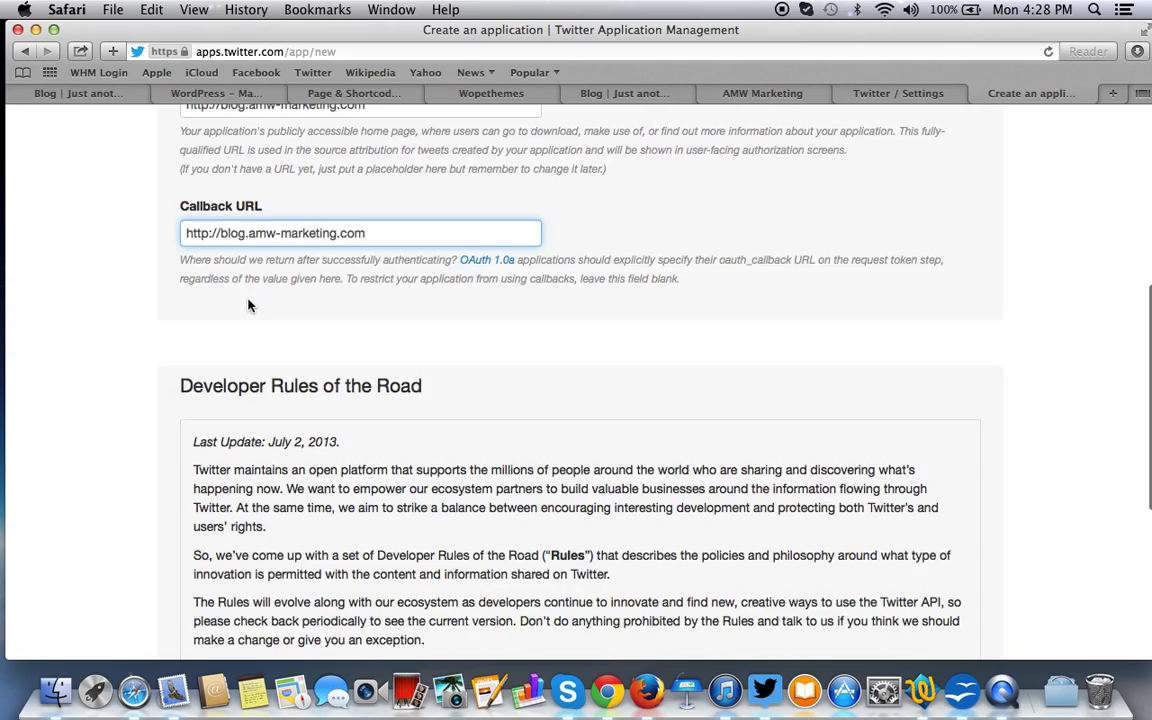
pyautogui.scroll(-10, 249, 305)
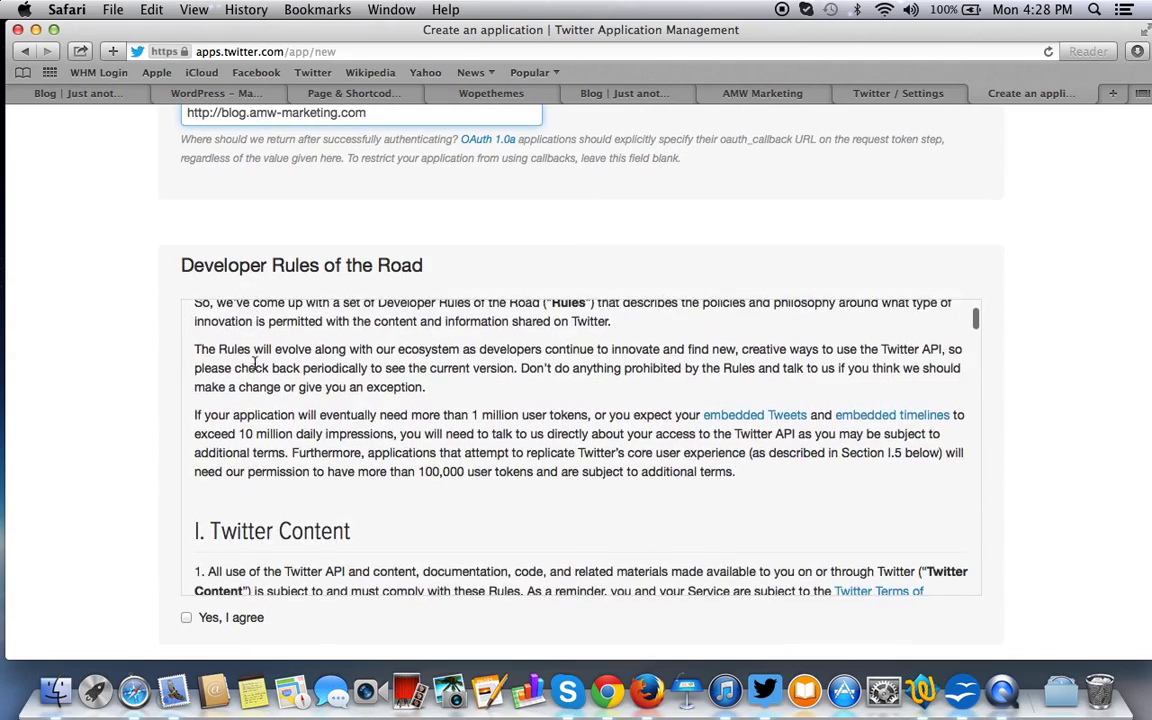
pyautogui.scroll(-15, 262, 395)
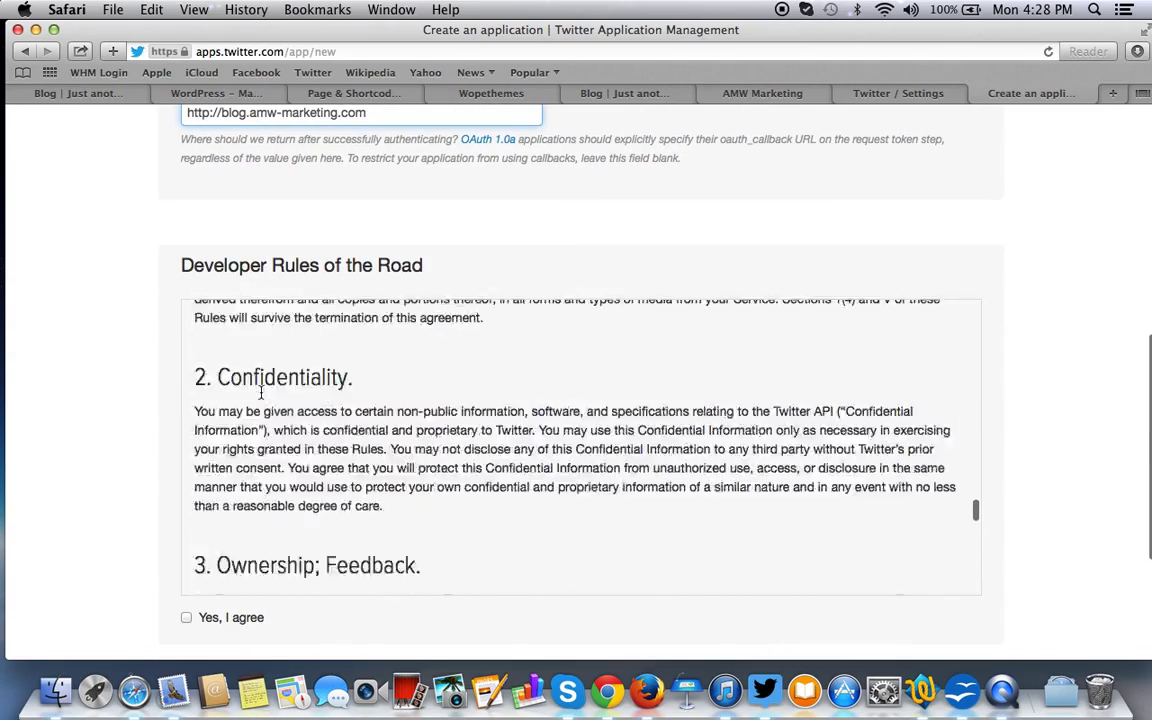
pyautogui.click(187, 380)
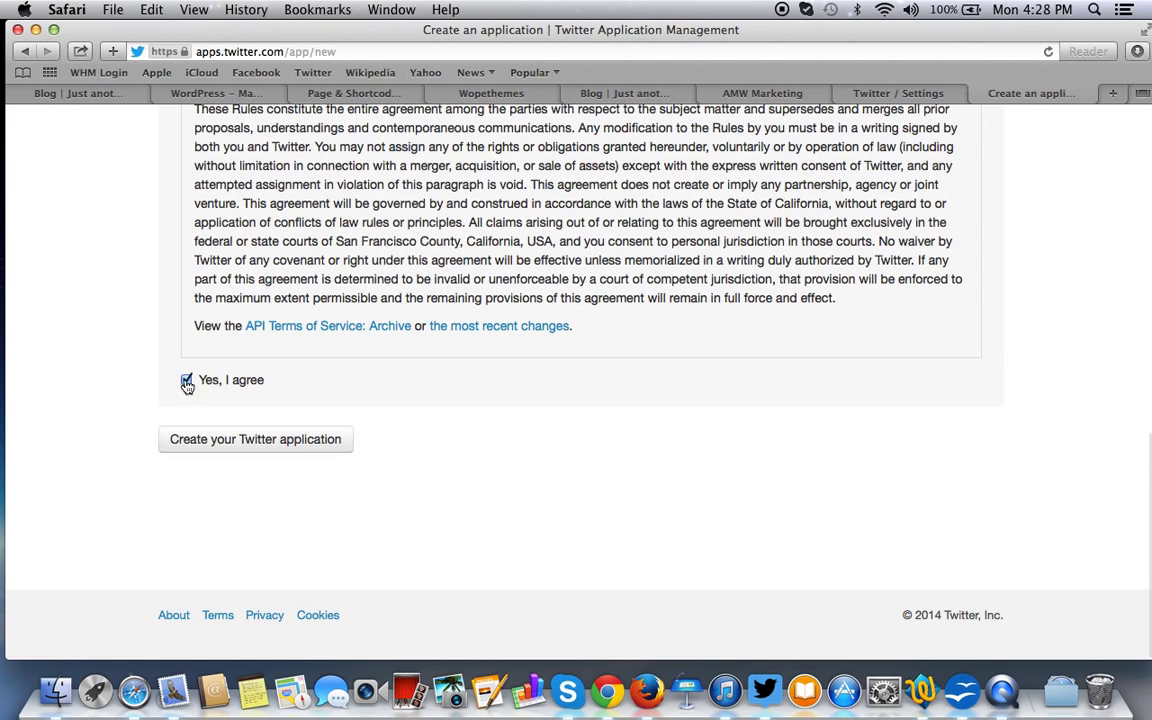
pyautogui.click(286, 444)
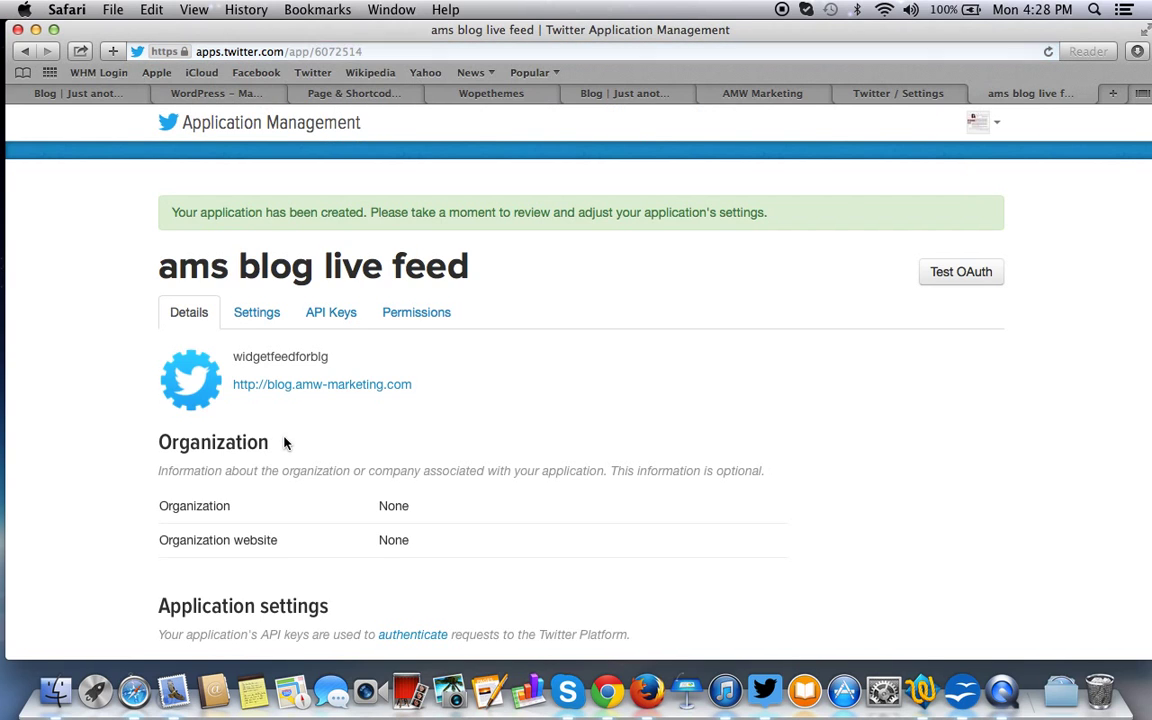
# Review the new application's details and its editable settings, including website, callback URL, icon and organization.
pyautogui.scroll(-9, 284, 443)
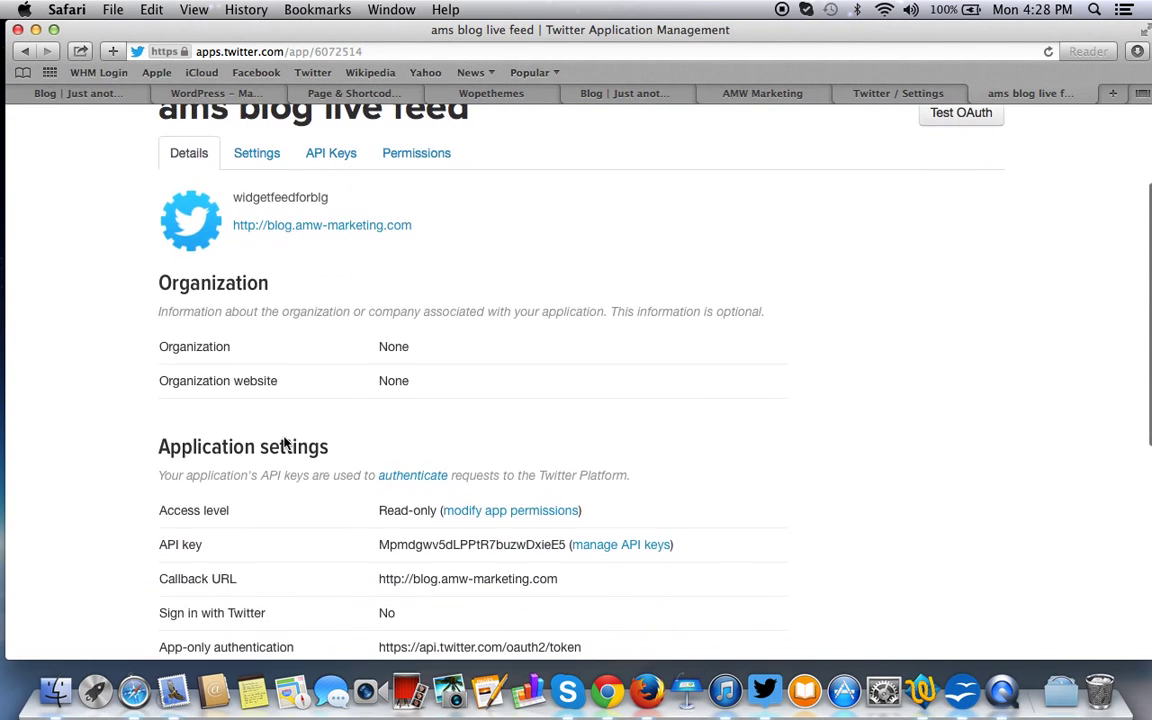
pyautogui.scroll(-3, 284, 443)
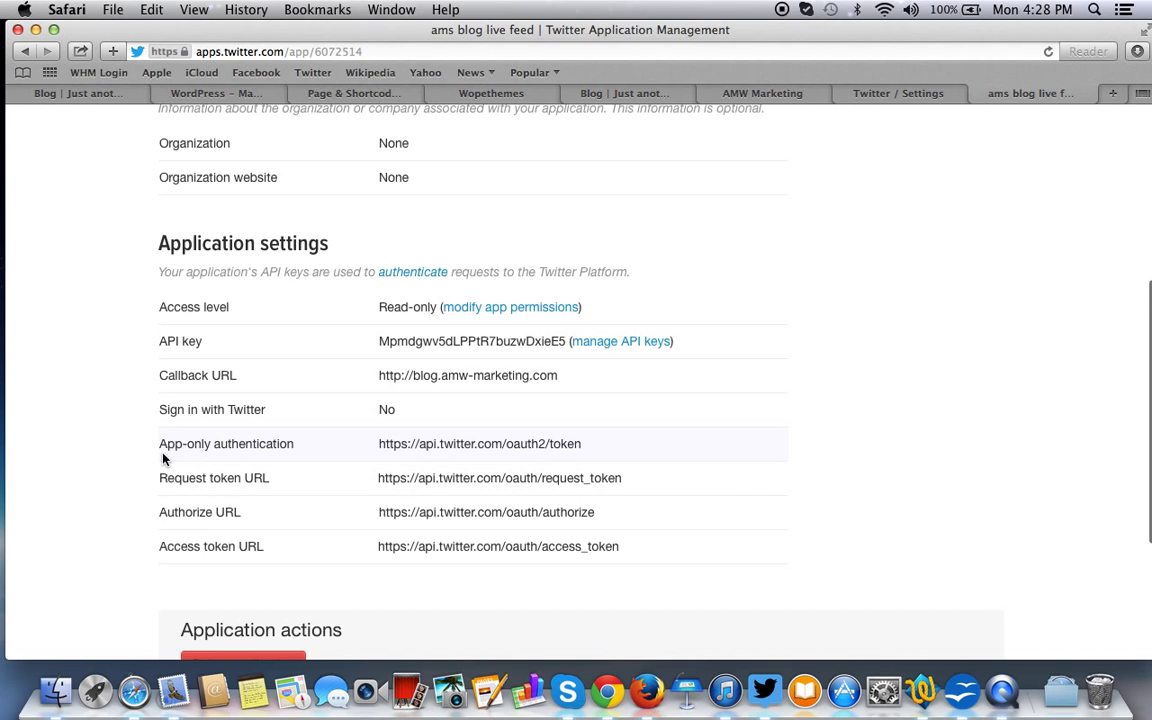
pyautogui.scroll(-3, 478, 476)
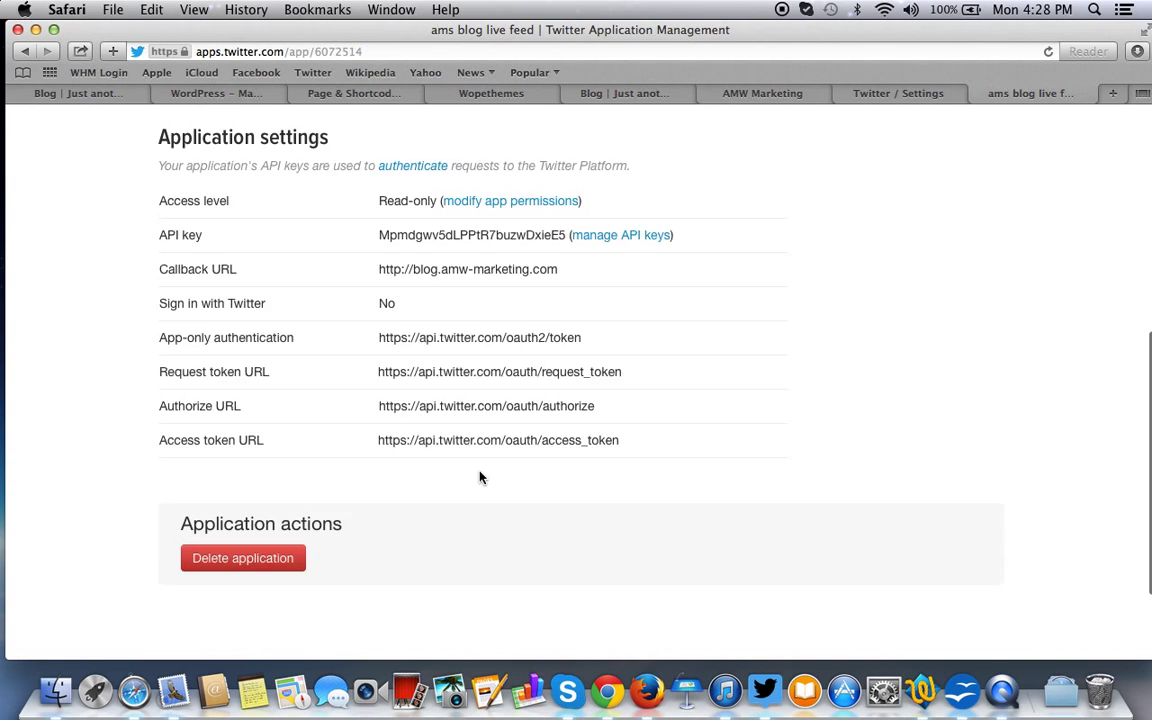
pyautogui.scroll(5, 231, 478)
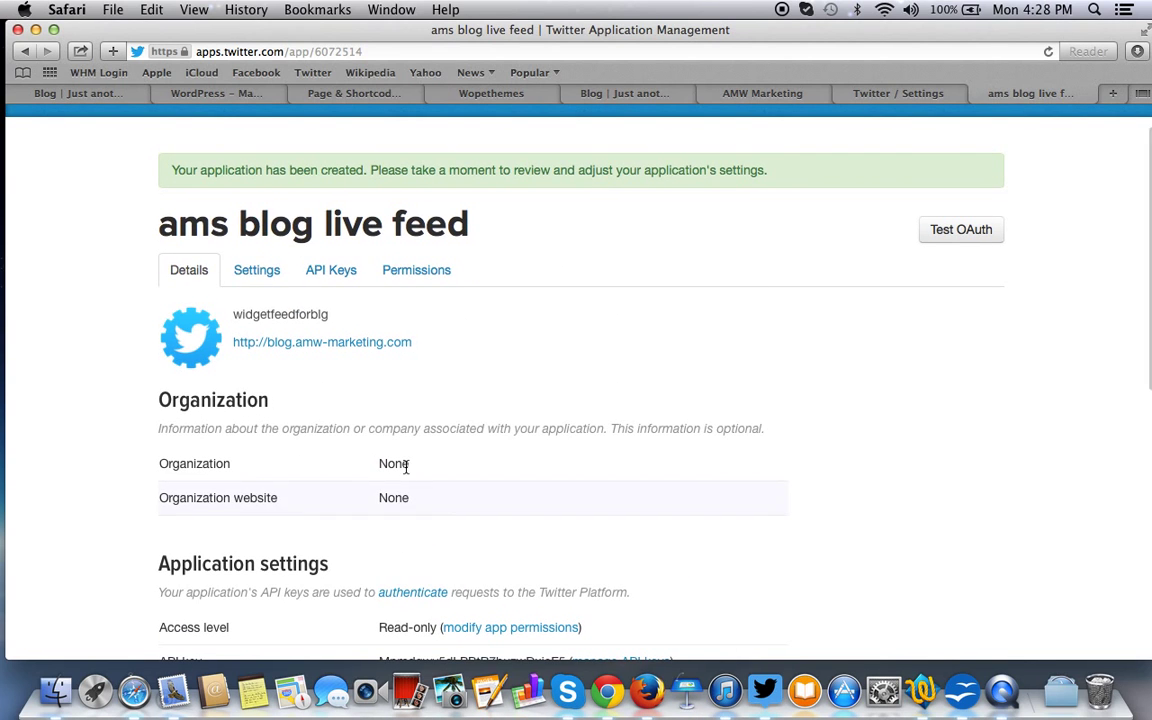
pyautogui.click(274, 286)
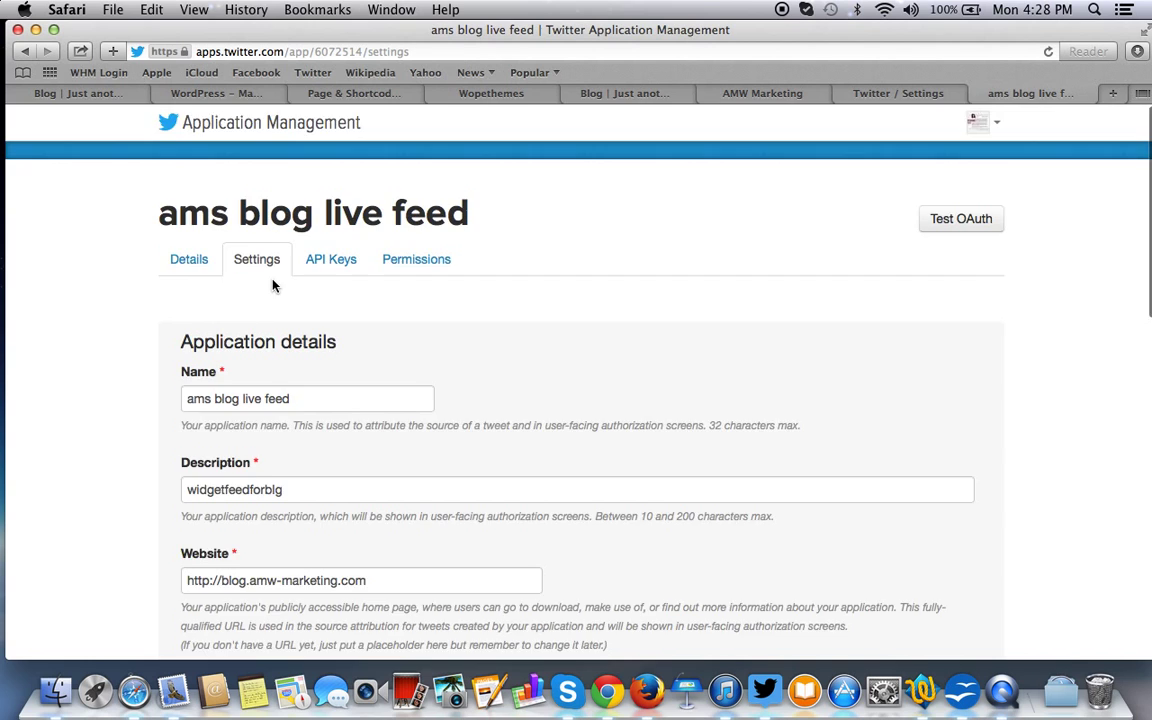
pyautogui.scroll(-10, 273, 286)
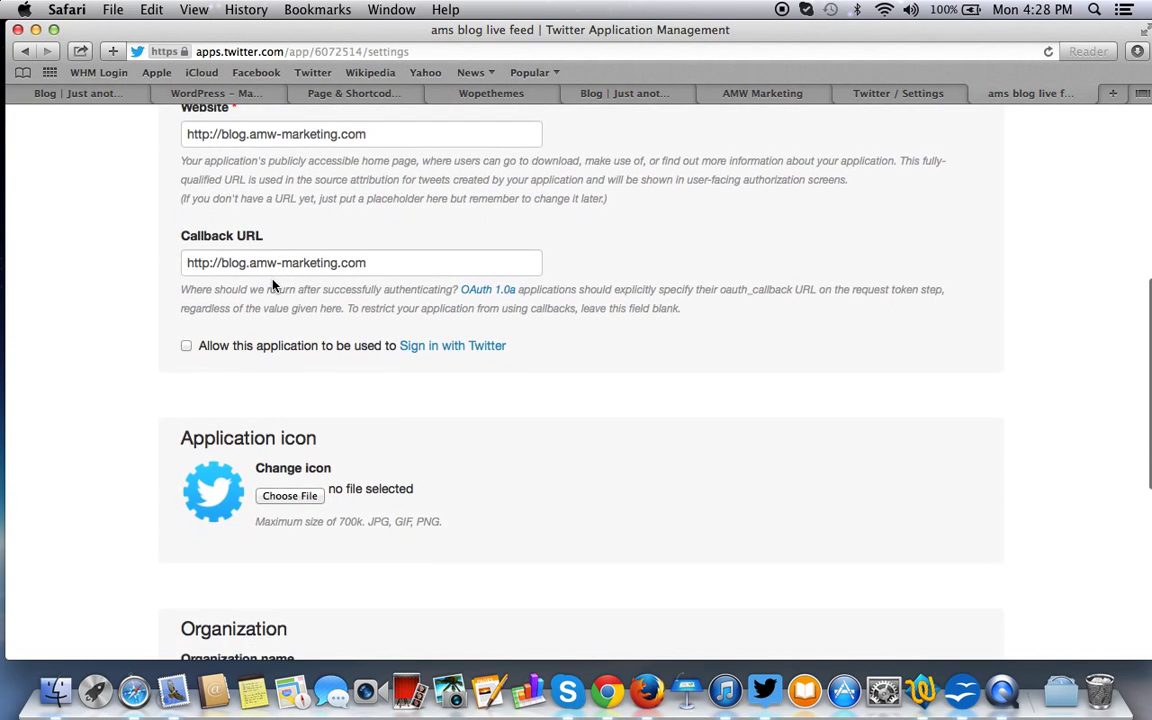
pyautogui.scroll(-8, 273, 286)
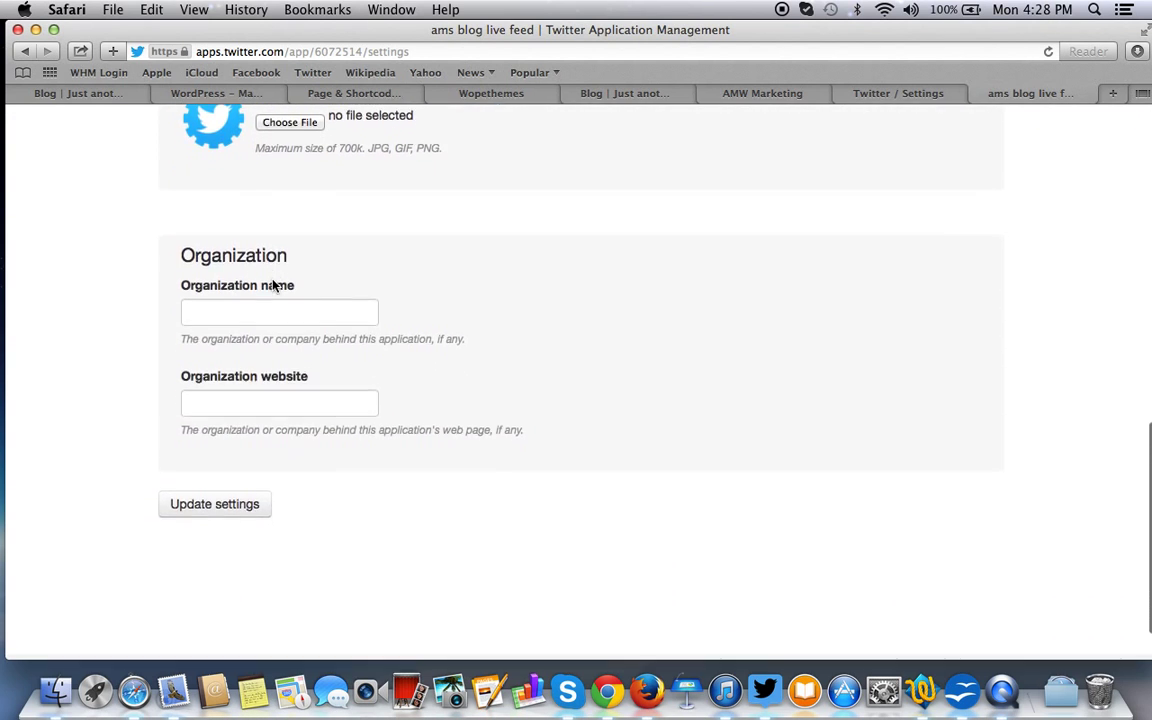
pyautogui.scroll(3, 274, 286)
pyautogui.scroll(12, 298, 548)
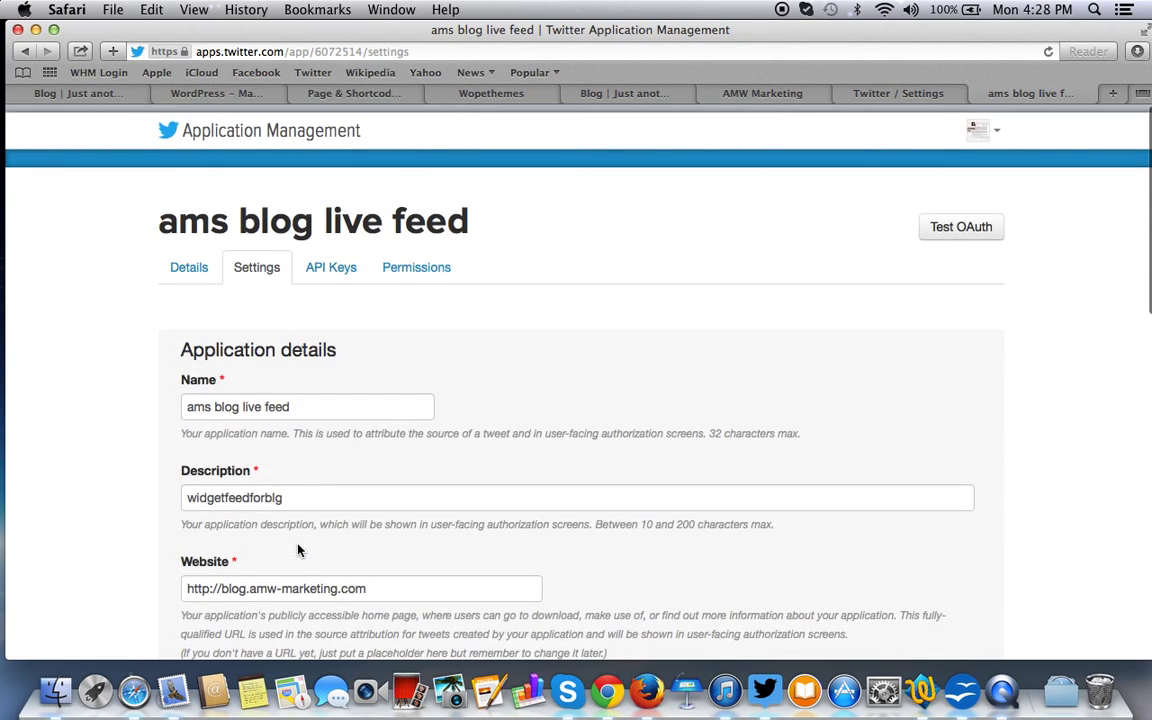
# Examine the application's API keys and its access permissions.
pyautogui.click(335, 259)
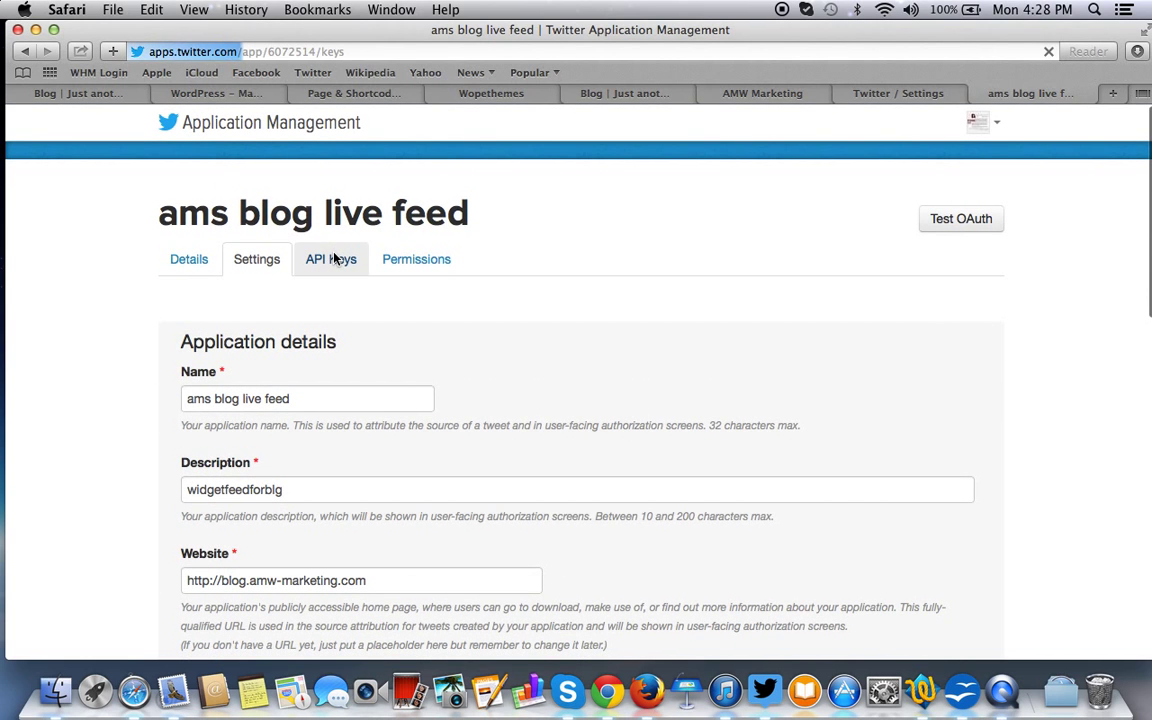
pyautogui.scroll(-4, 248, 335)
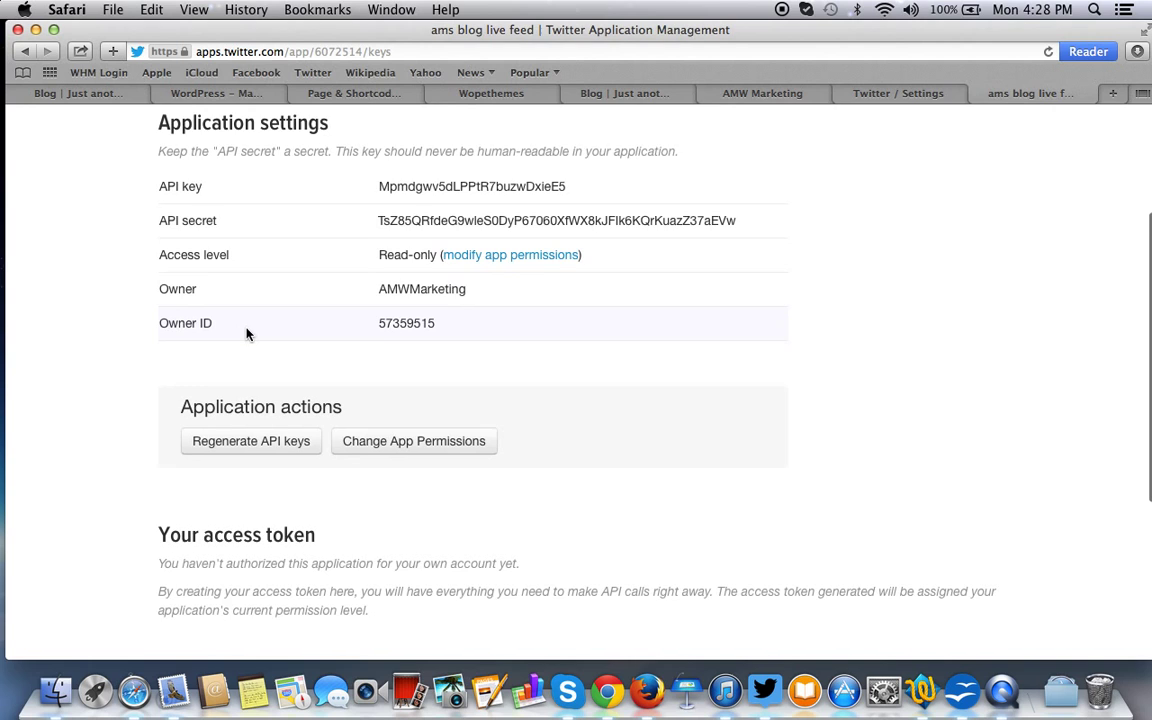
pyautogui.scroll(3, 306, 249)
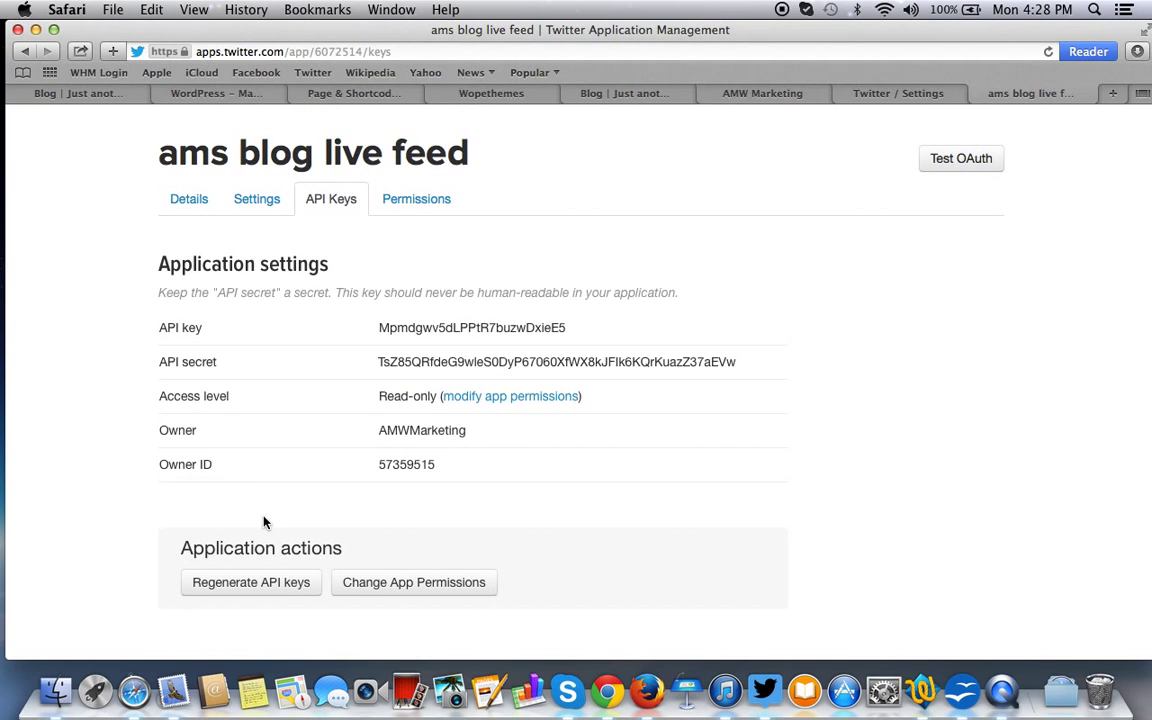
pyautogui.scroll(-1, 265, 520)
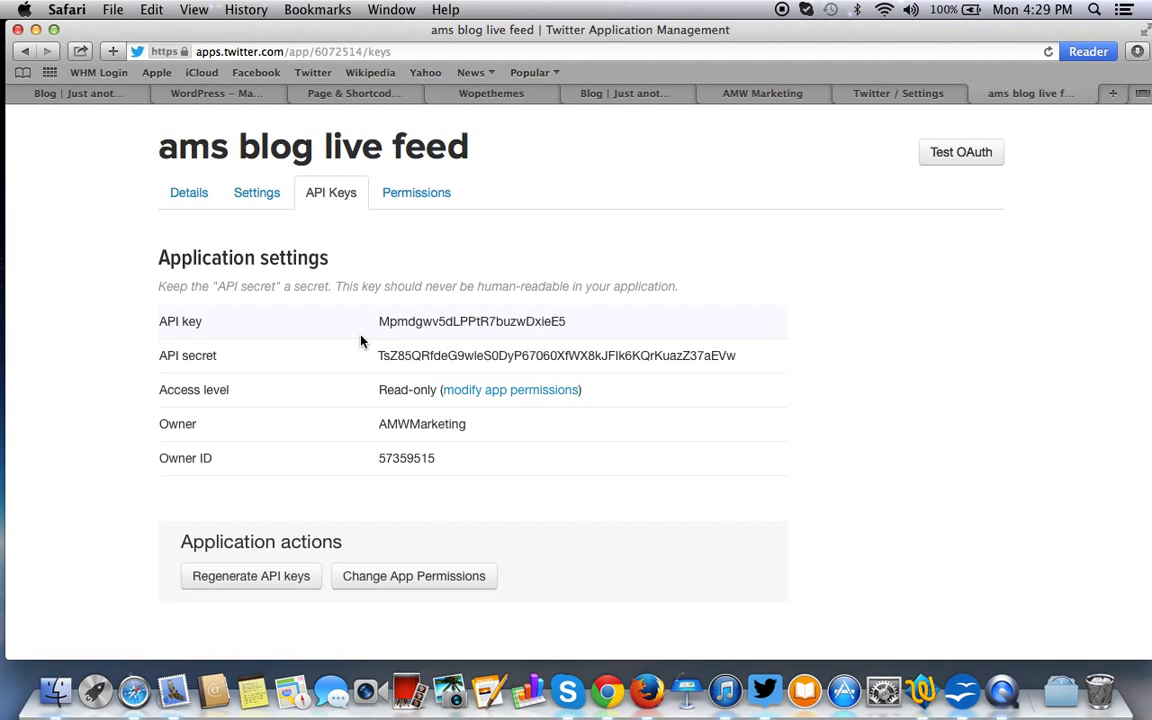
pyautogui.click(415, 197)
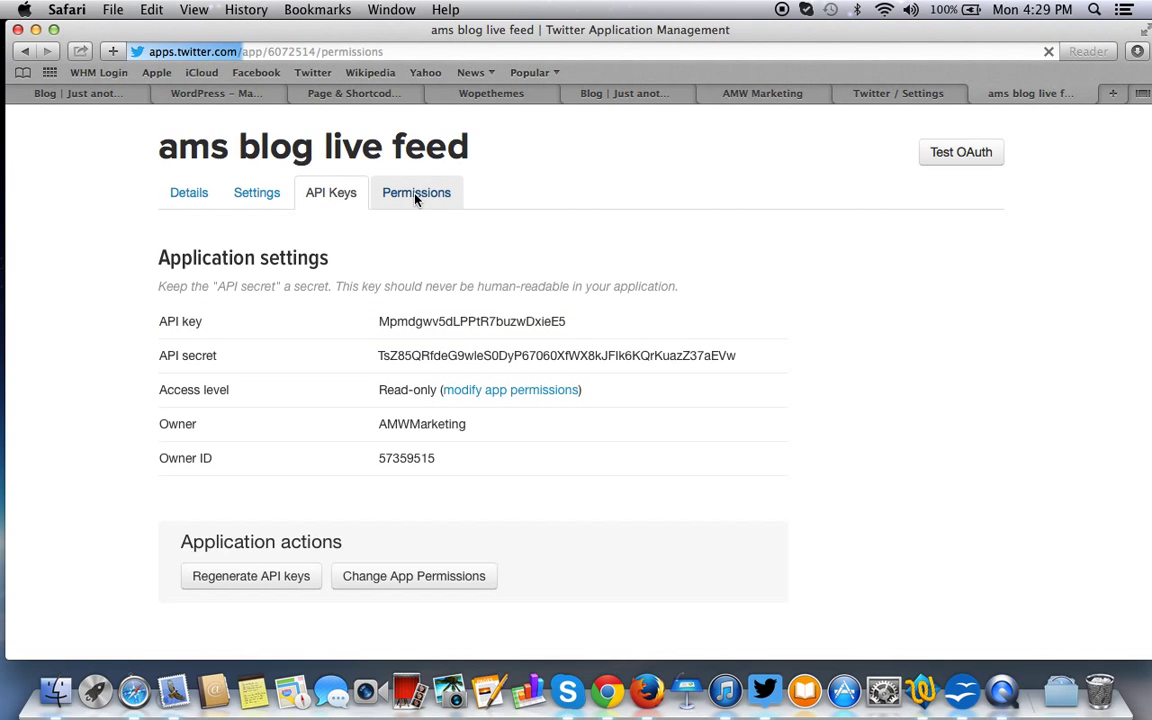
# Return to the application's API keys and create an access token for the account.
pyautogui.click(330, 260)
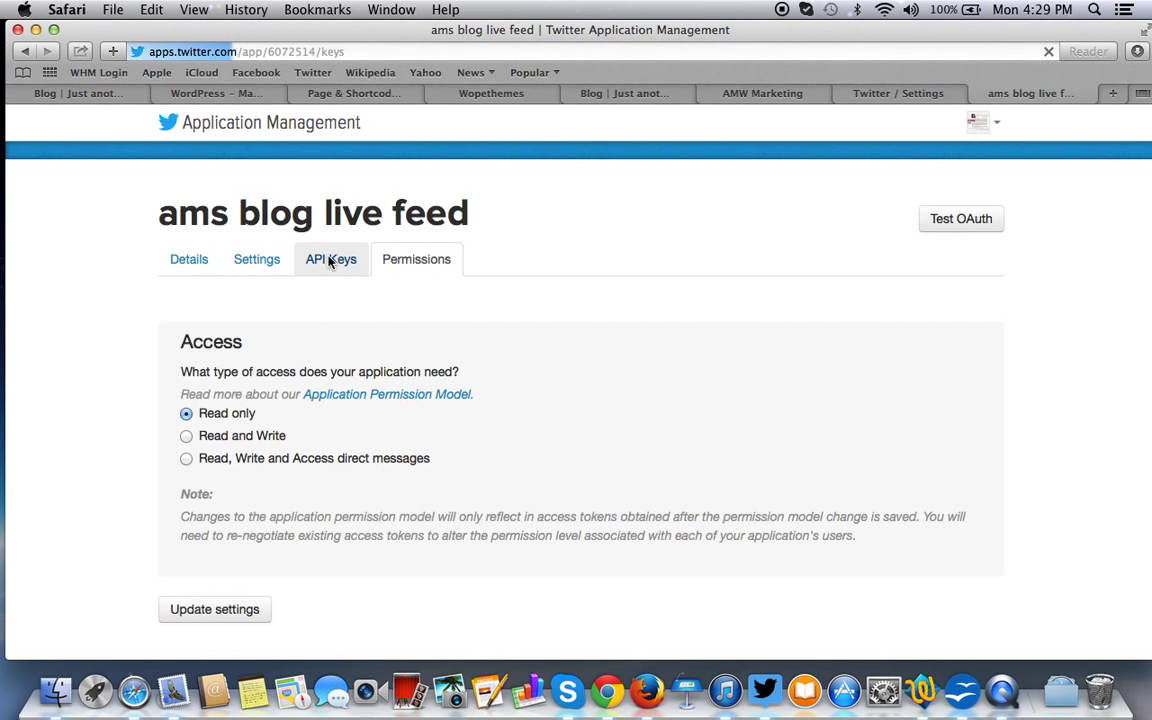
pyautogui.scroll(-3, 283, 411)
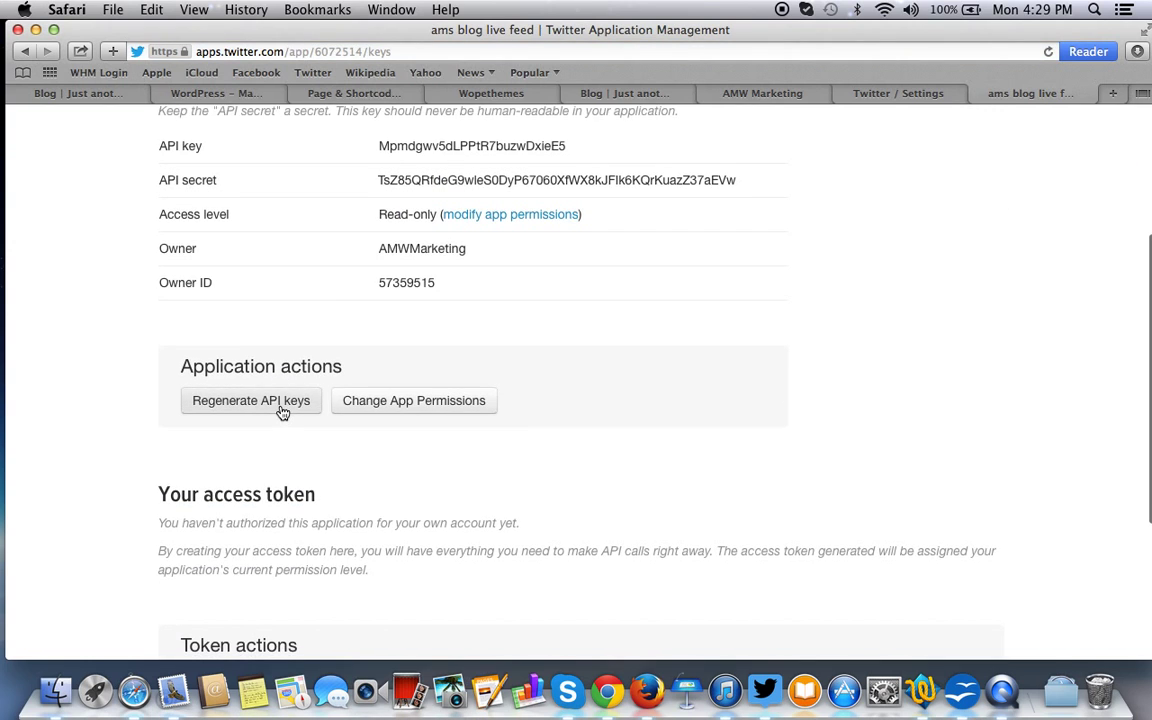
pyautogui.scroll(-5, 283, 411)
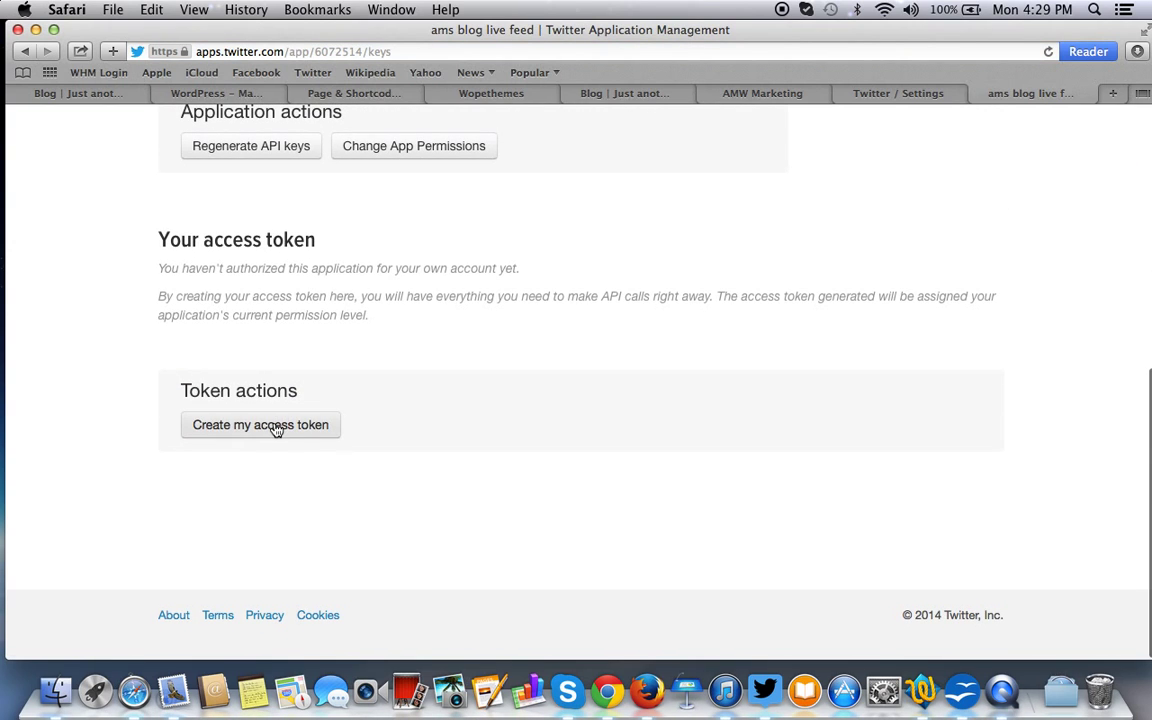
pyautogui.click(276, 428)
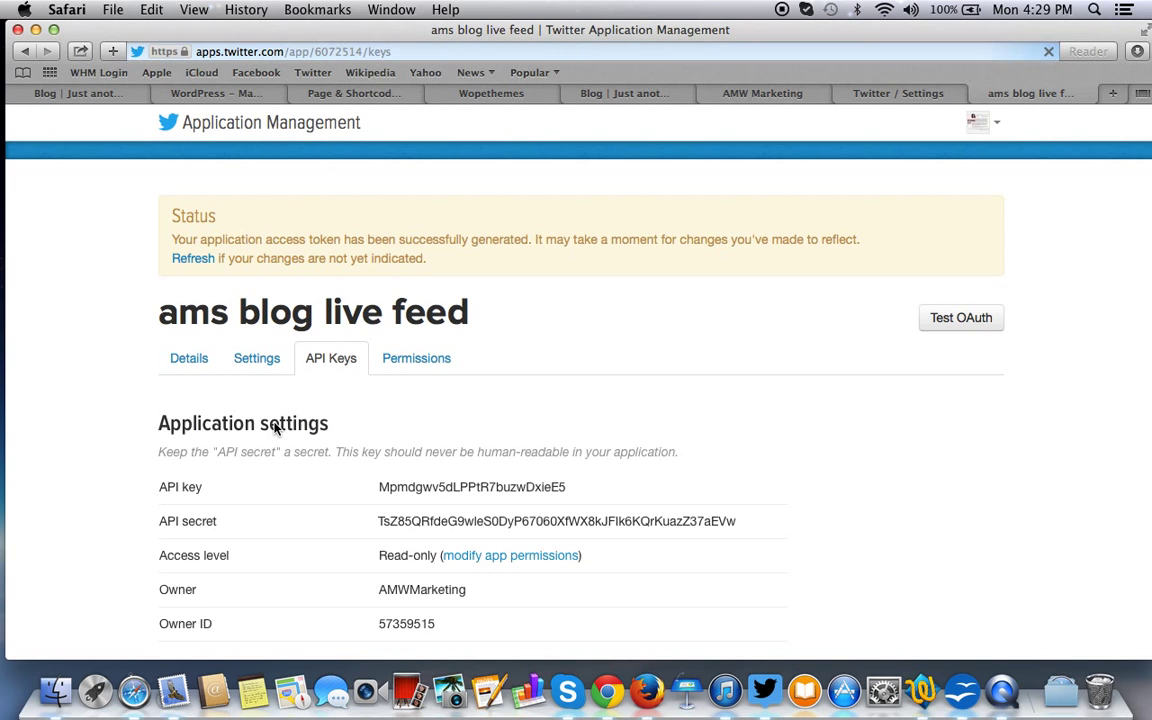
# Refresh the application's API keys page and check the access token section for the generated token and secret.
pyautogui.scroll(-5, 276, 428)
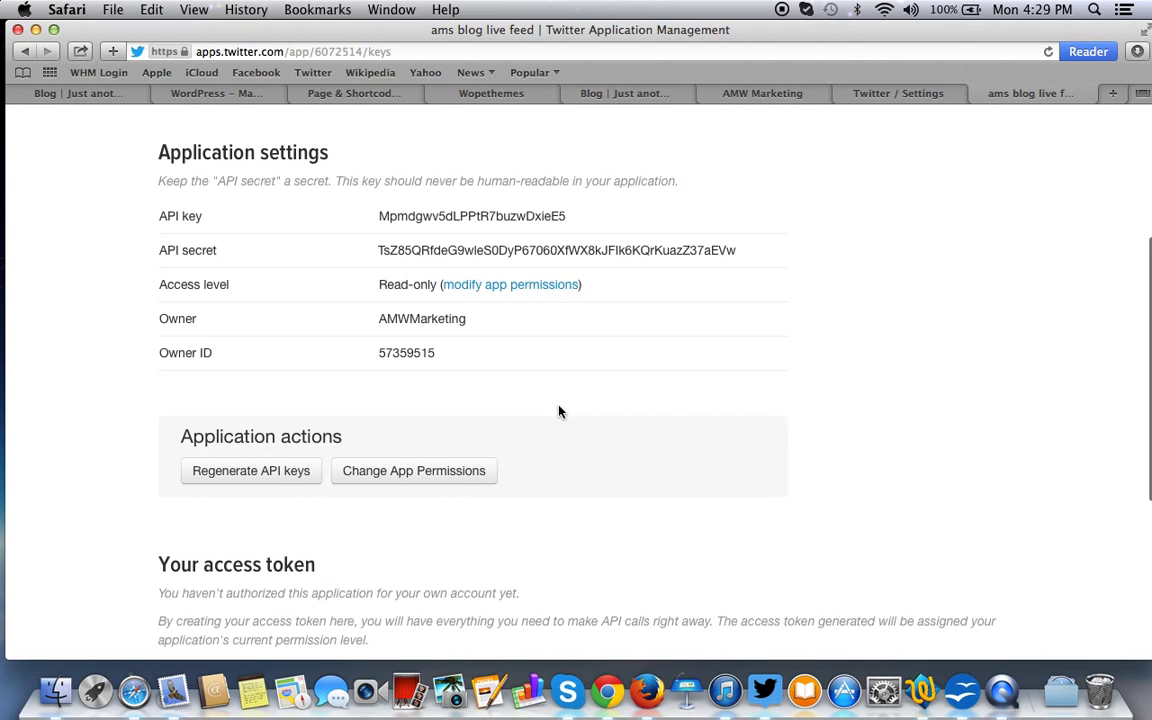
pyautogui.scroll(-5, 559, 411)
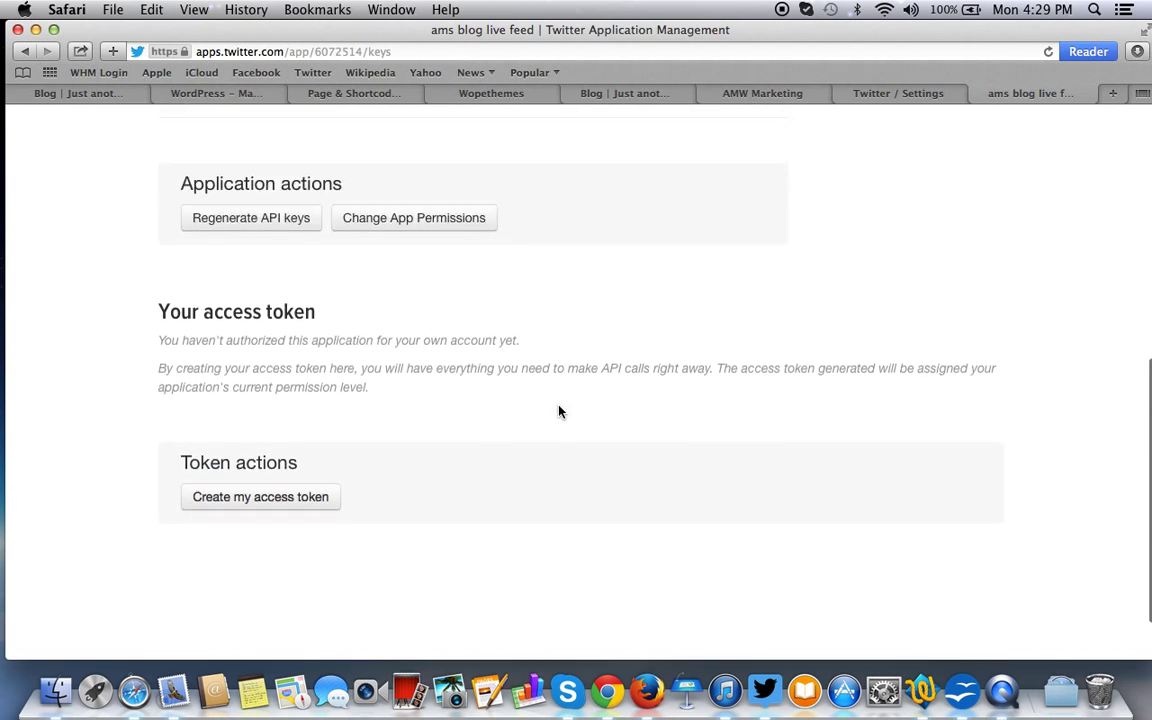
pyautogui.scroll(10, 559, 411)
pyautogui.scroll(-4, 559, 411)
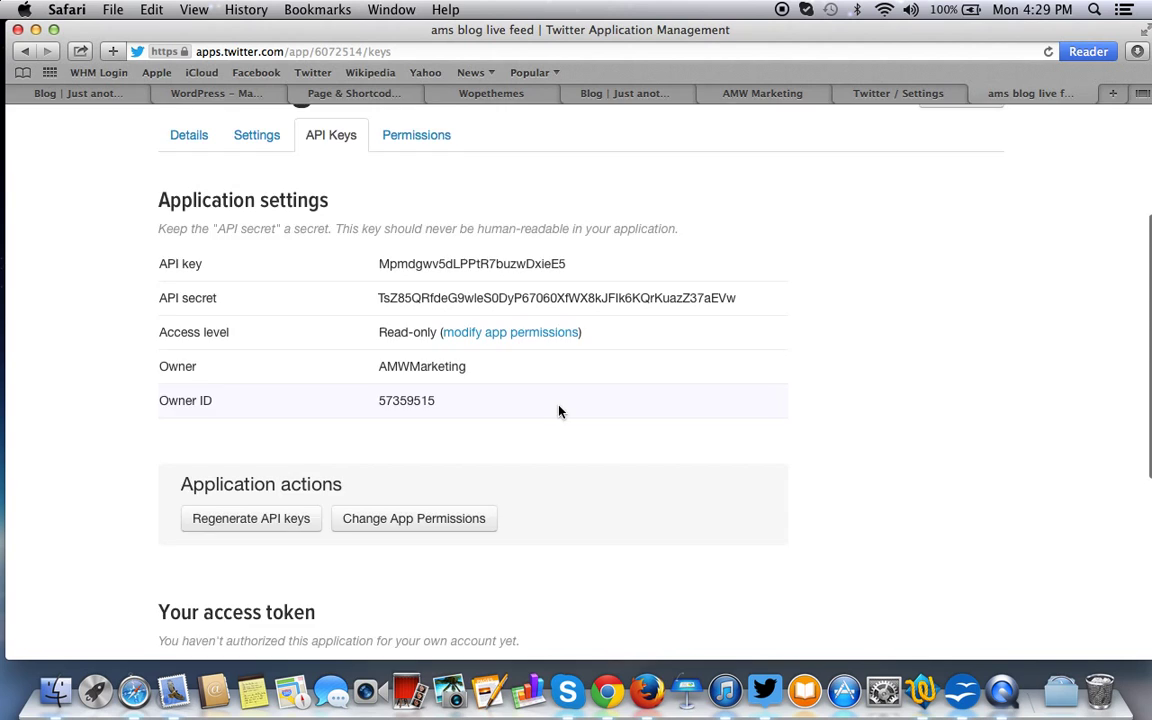
pyautogui.scroll(4, 559, 411)
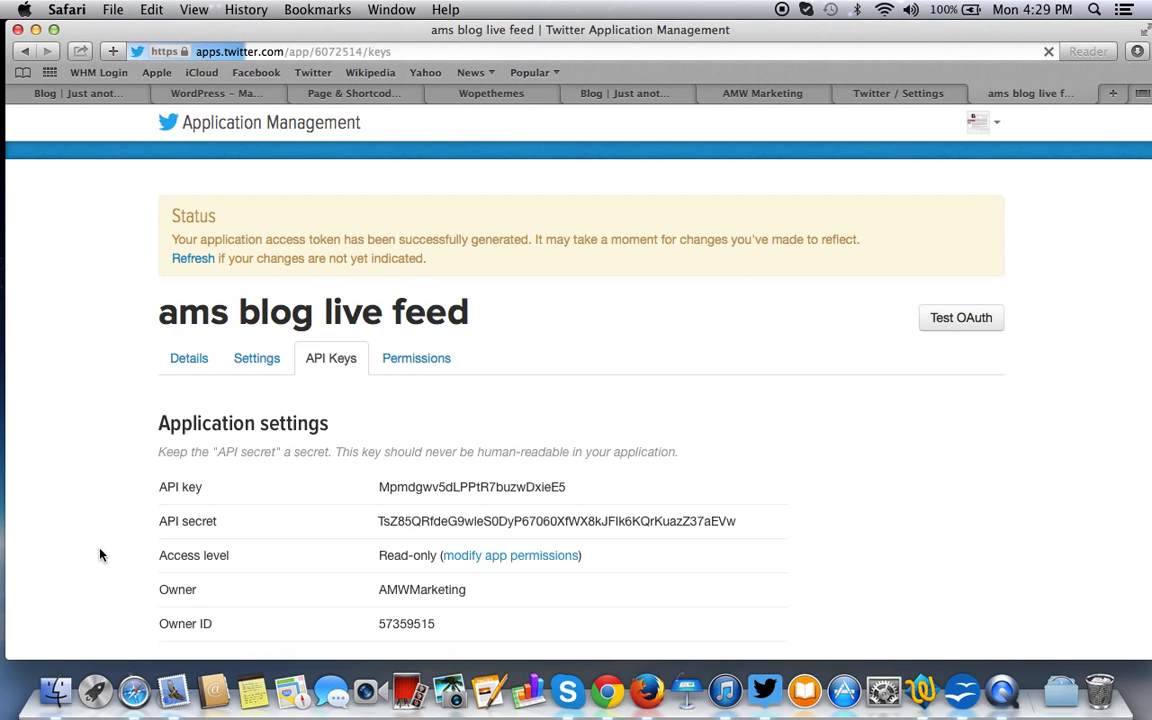
pyautogui.scroll(-3, 100, 555)
pyautogui.scroll(-6, 100, 555)
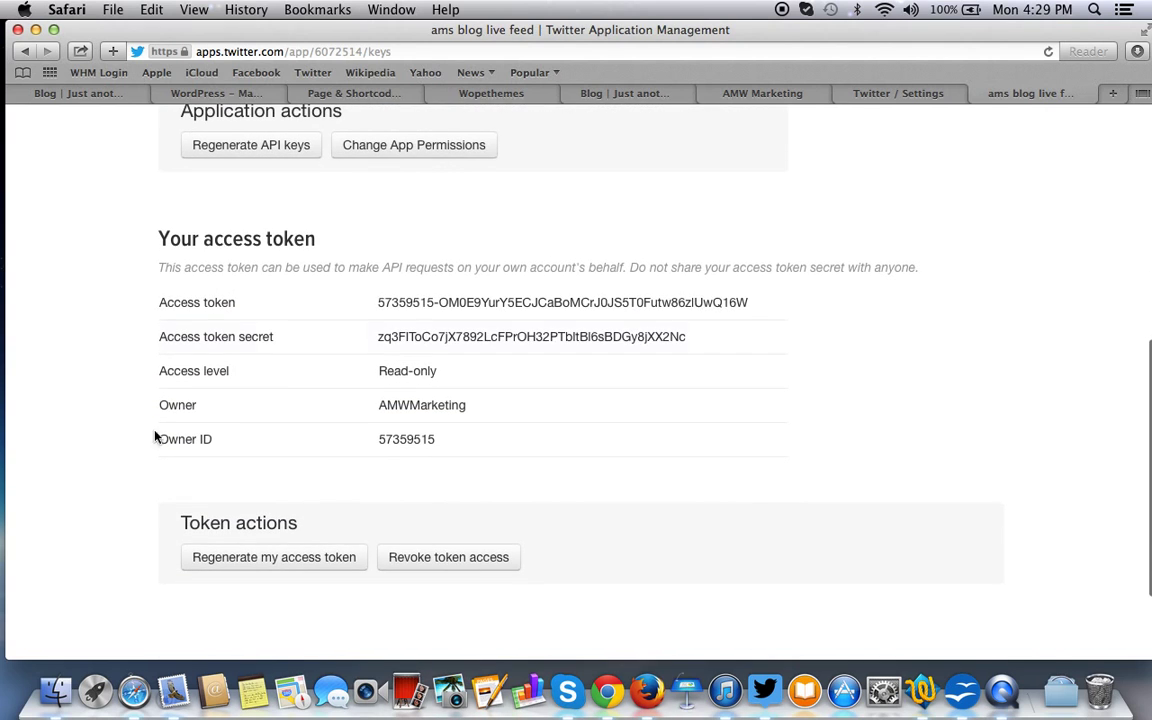
pyautogui.scroll(9, 397, 427)
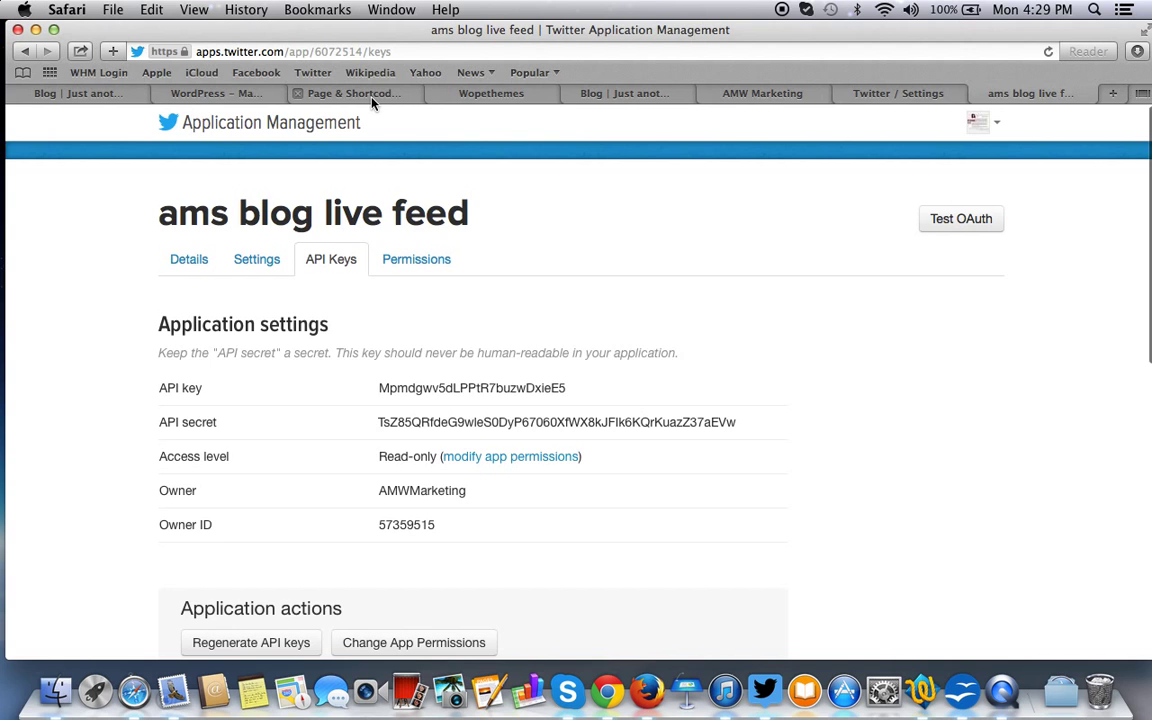
pyautogui.click(372, 97)
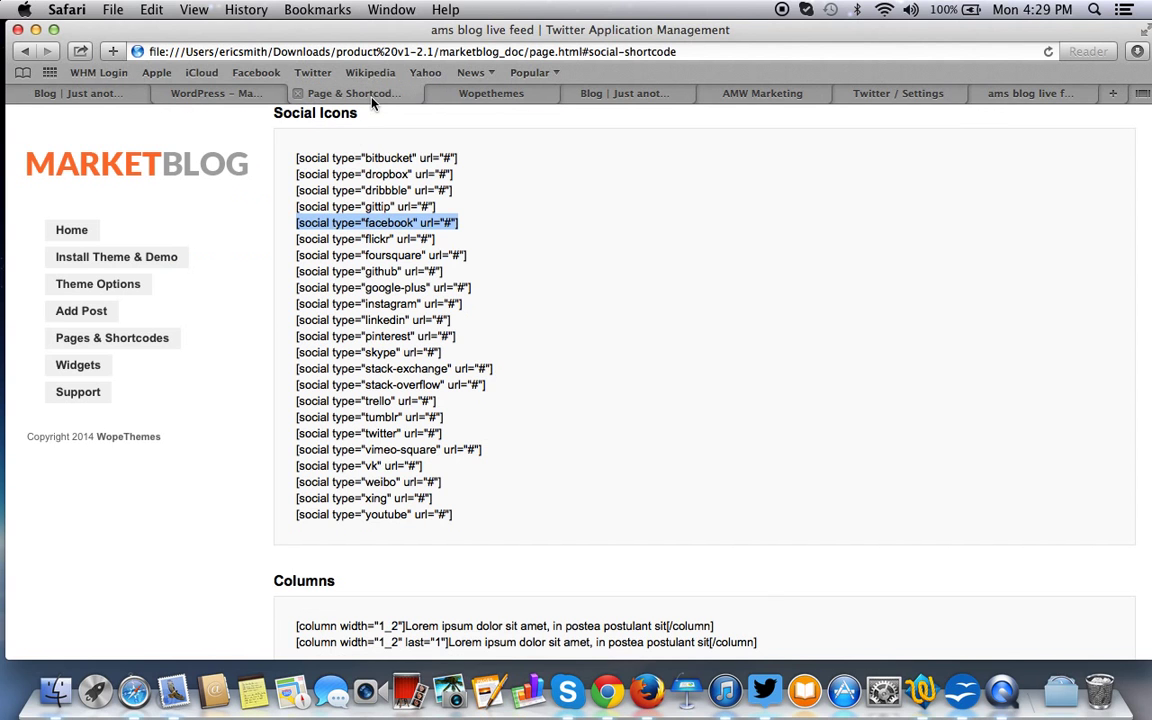
pyautogui.click(458, 92)
pyautogui.click(240, 95)
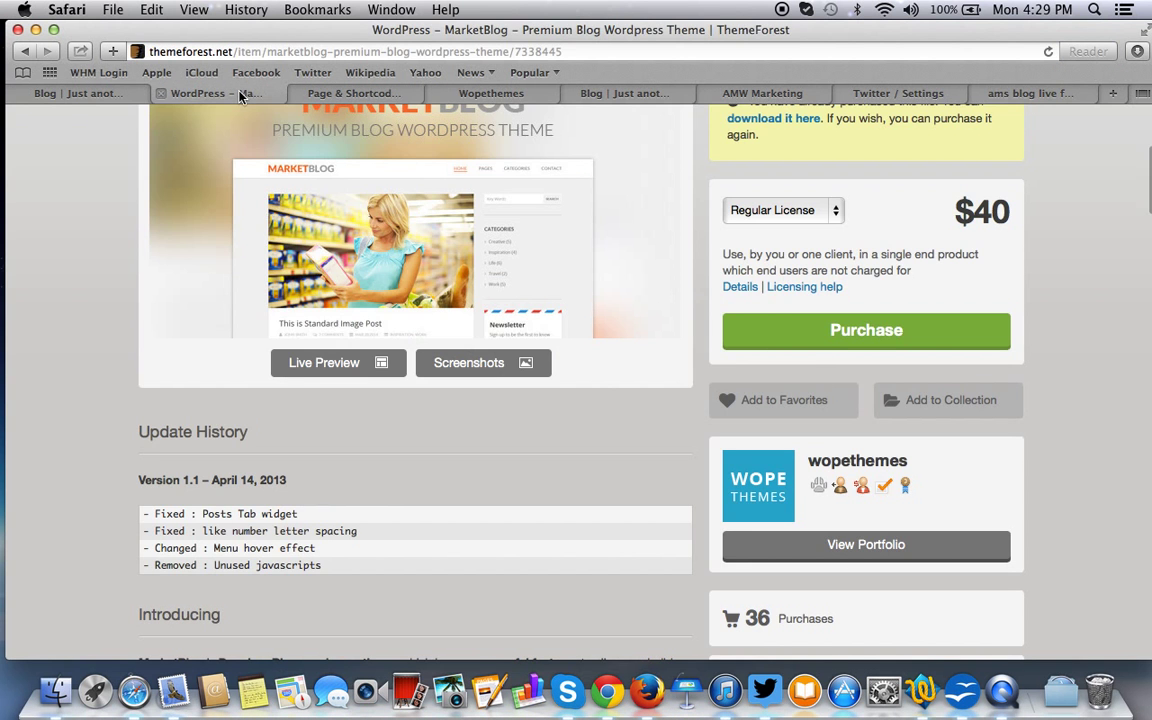
pyautogui.click(742, 95)
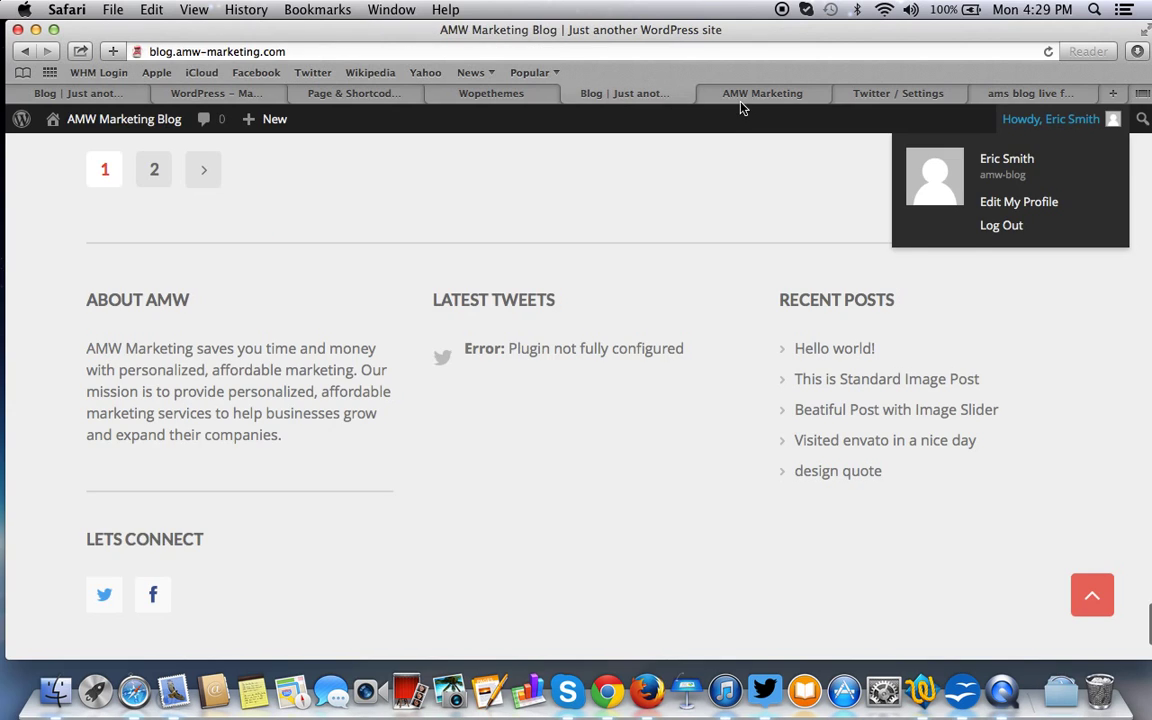
pyautogui.click(748, 94)
pyautogui.click(652, 94)
pyautogui.click(350, 95)
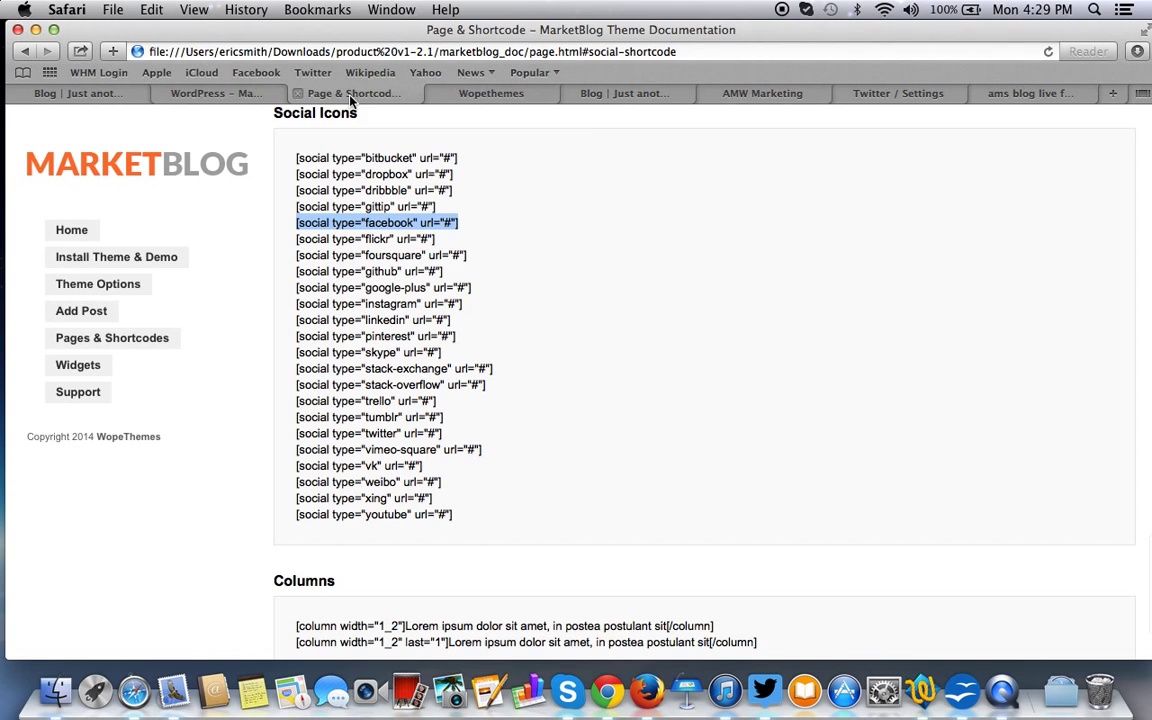
# Switch to the AMW Marketing Blog and open the Twitter API authentication settings from its WordPress dashboard.
pyautogui.click(607, 94)
pyautogui.scroll(15, 350, 285)
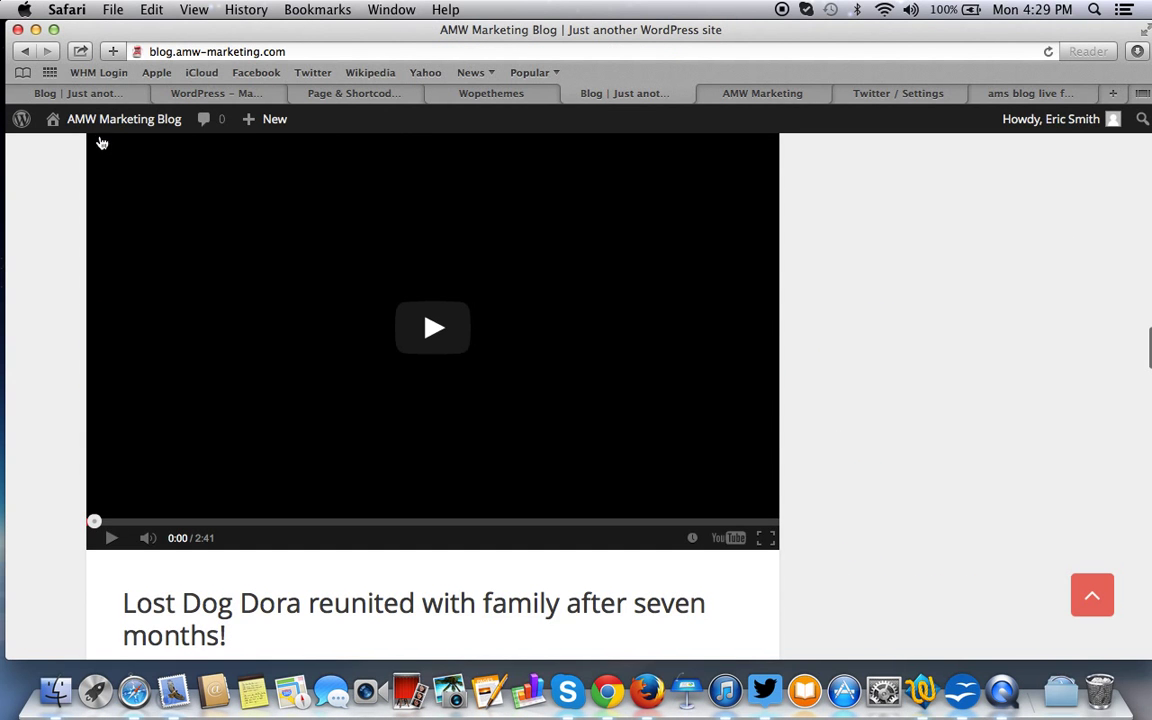
pyautogui.moveTo(88, 128)
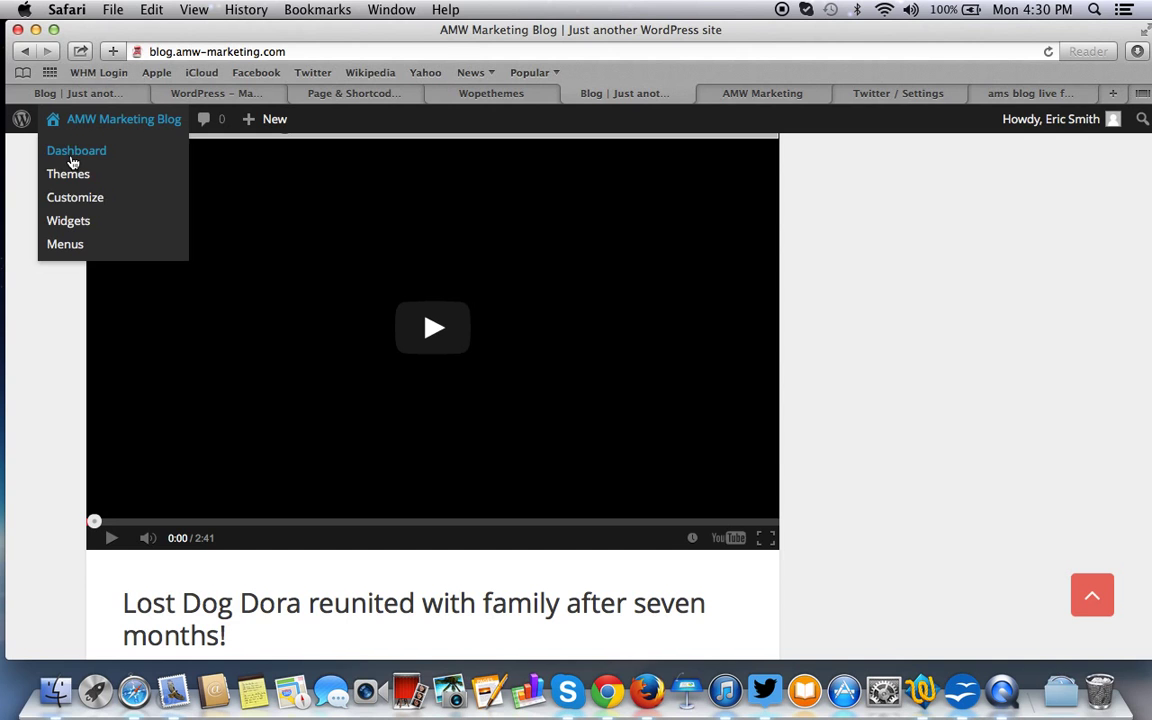
pyautogui.click(76, 155)
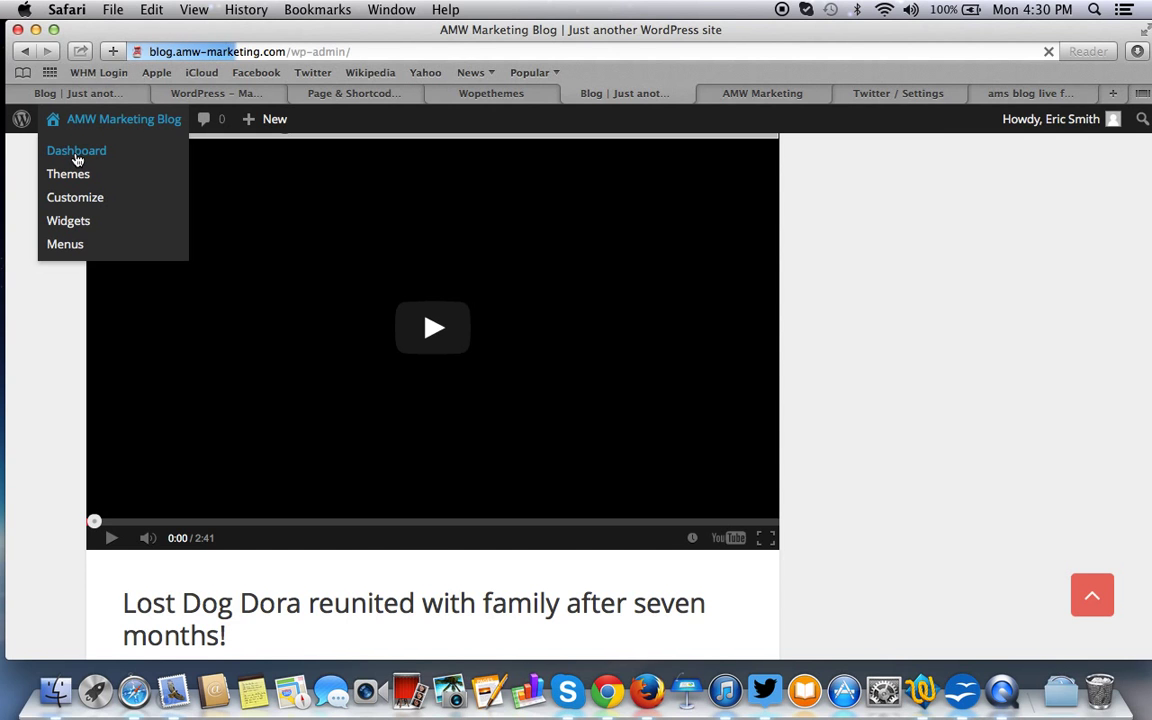
pyautogui.scroll(-3, 60, 470)
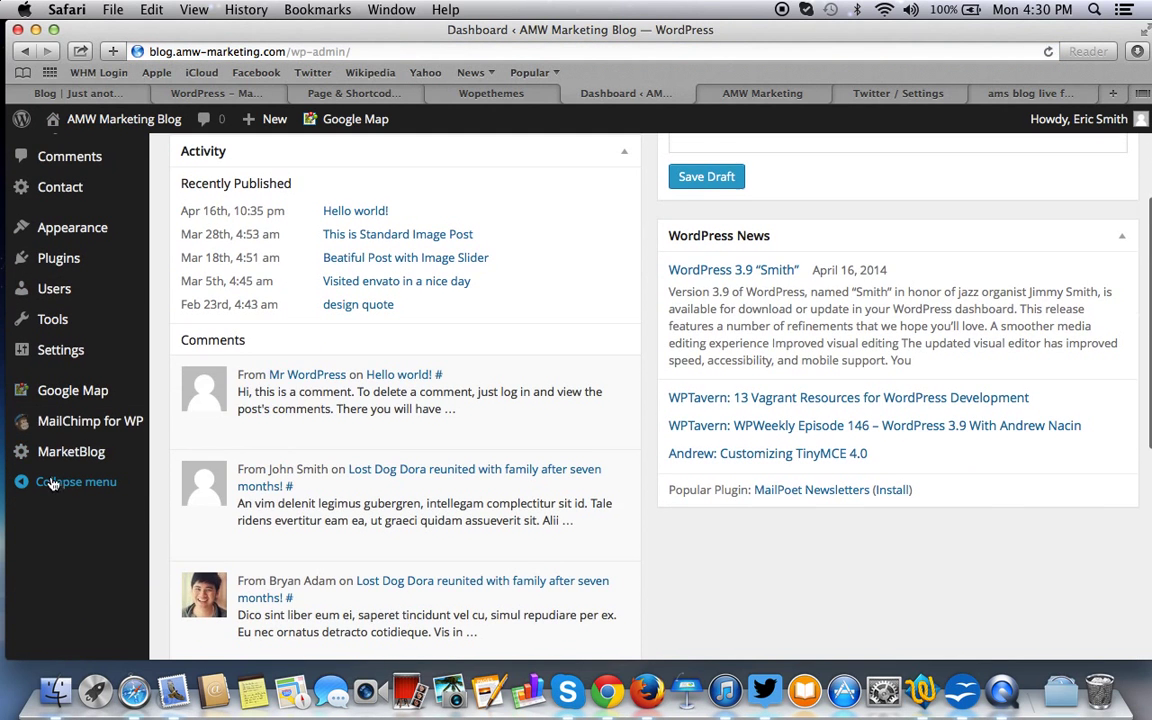
pyautogui.moveTo(60, 351)
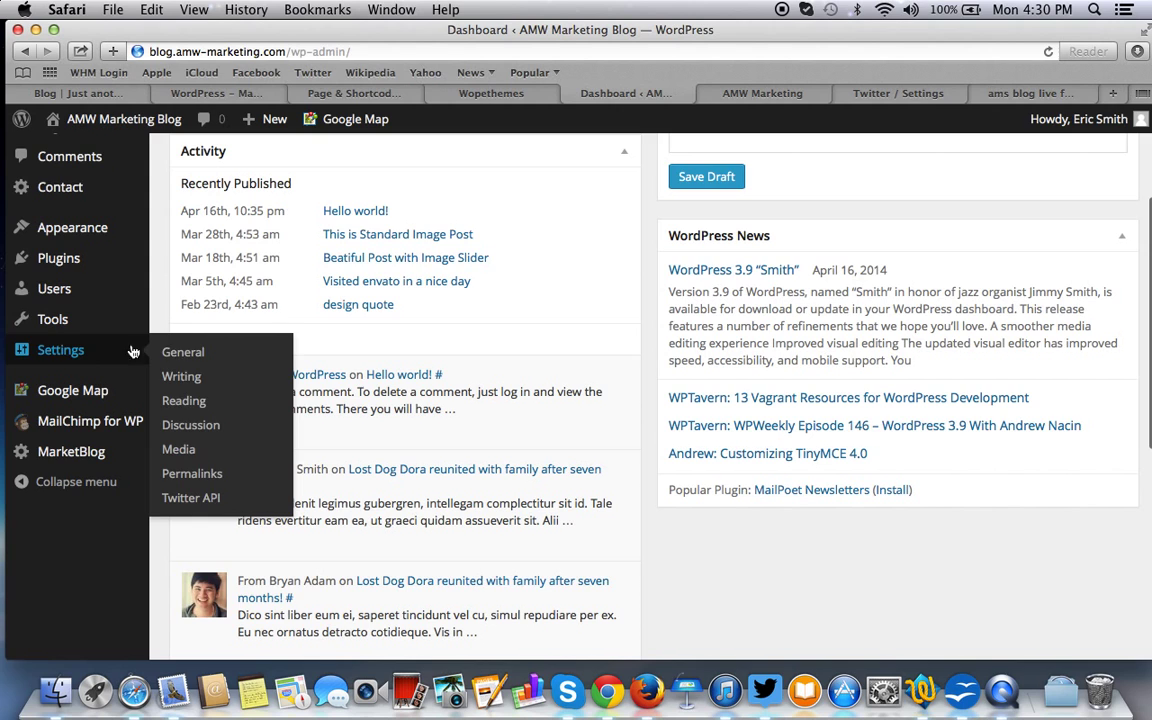
pyautogui.click(190, 498)
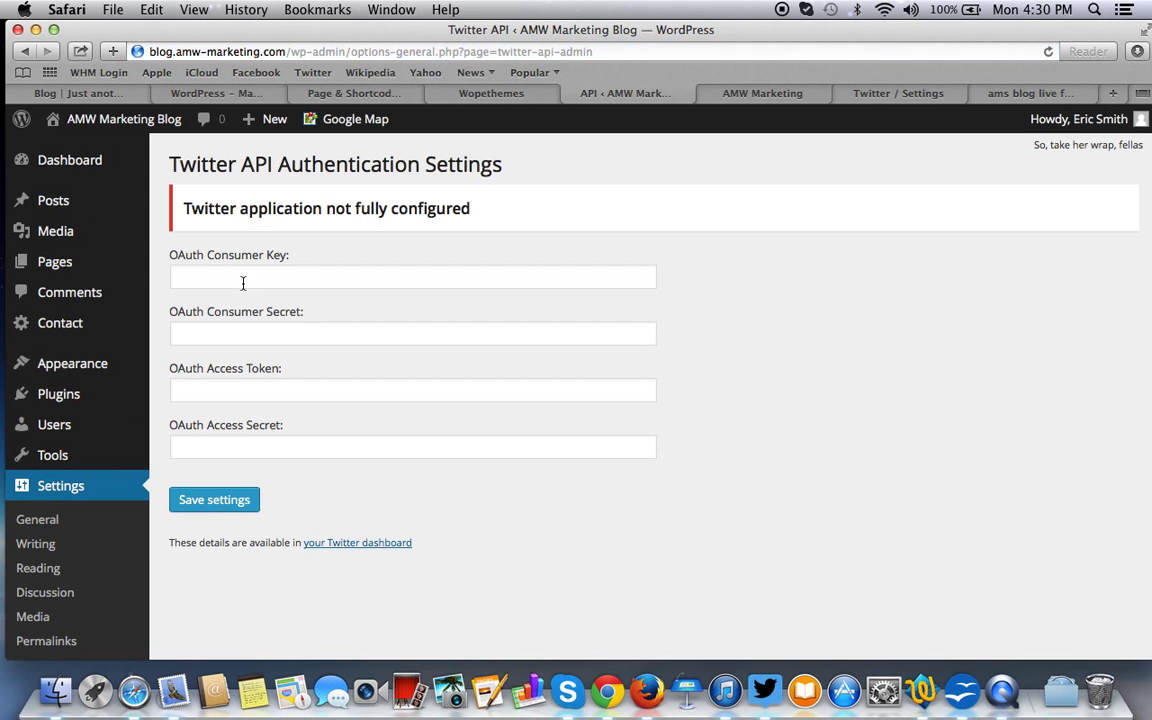
# Copy the API key from the Twitter application's keys page into the OAuth Consumer Key field and close the ThemeForest page.
pyautogui.click(243, 279)
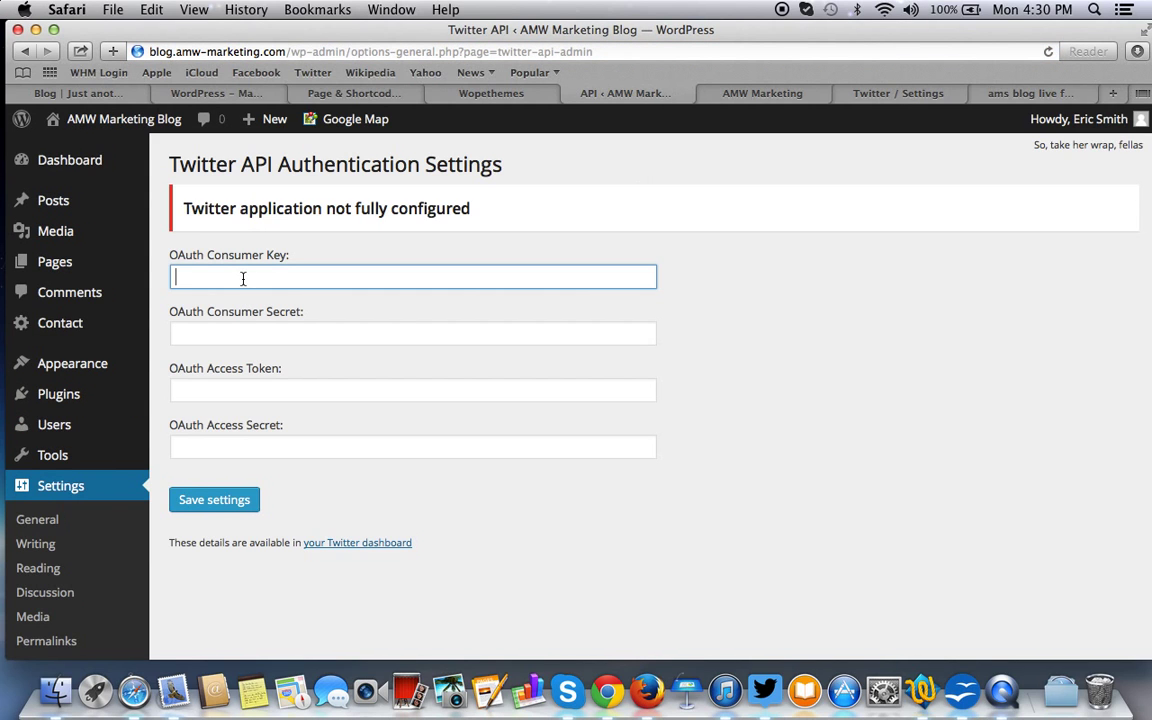
pyautogui.click(890, 93)
pyautogui.click(1030, 93)
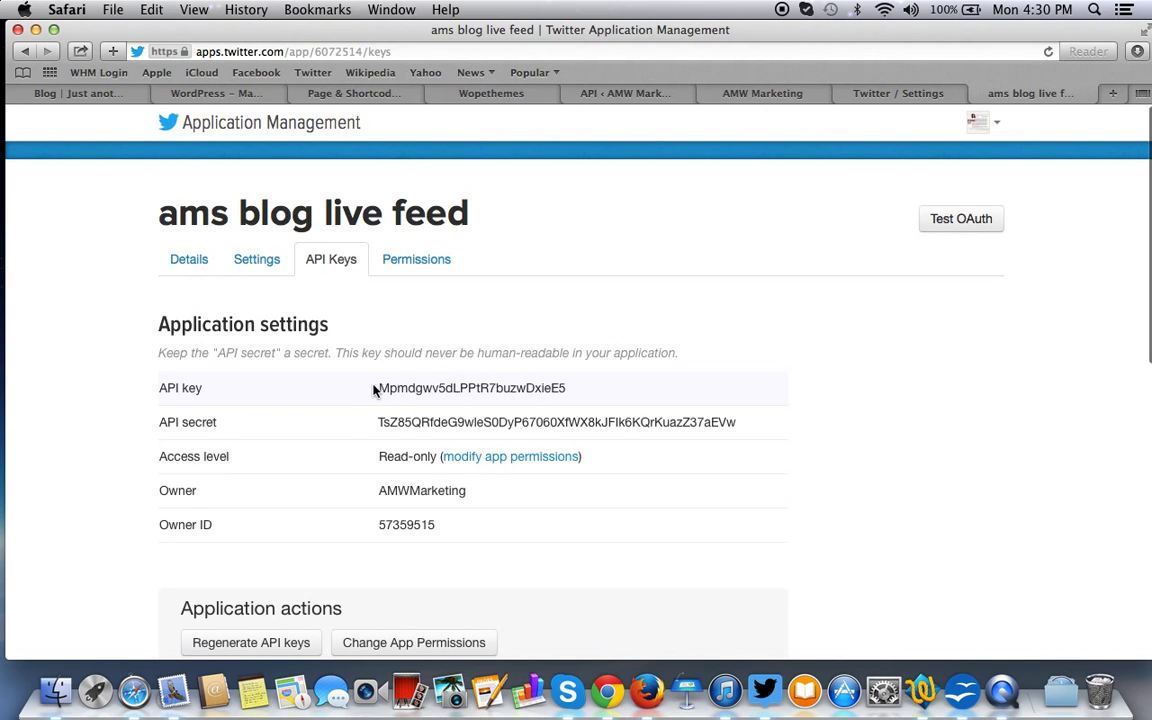
pyautogui.moveTo(380, 388); pyautogui.dragTo(560, 386)
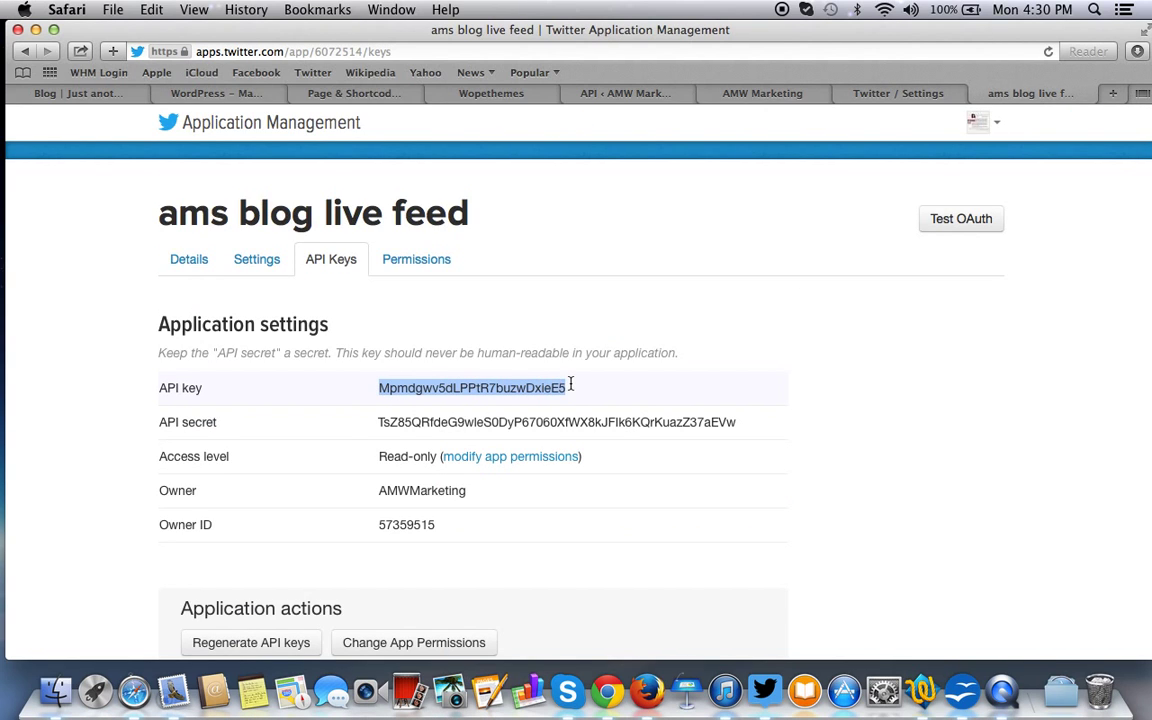
pyautogui.press('super+c')
pyautogui.click(220, 93)
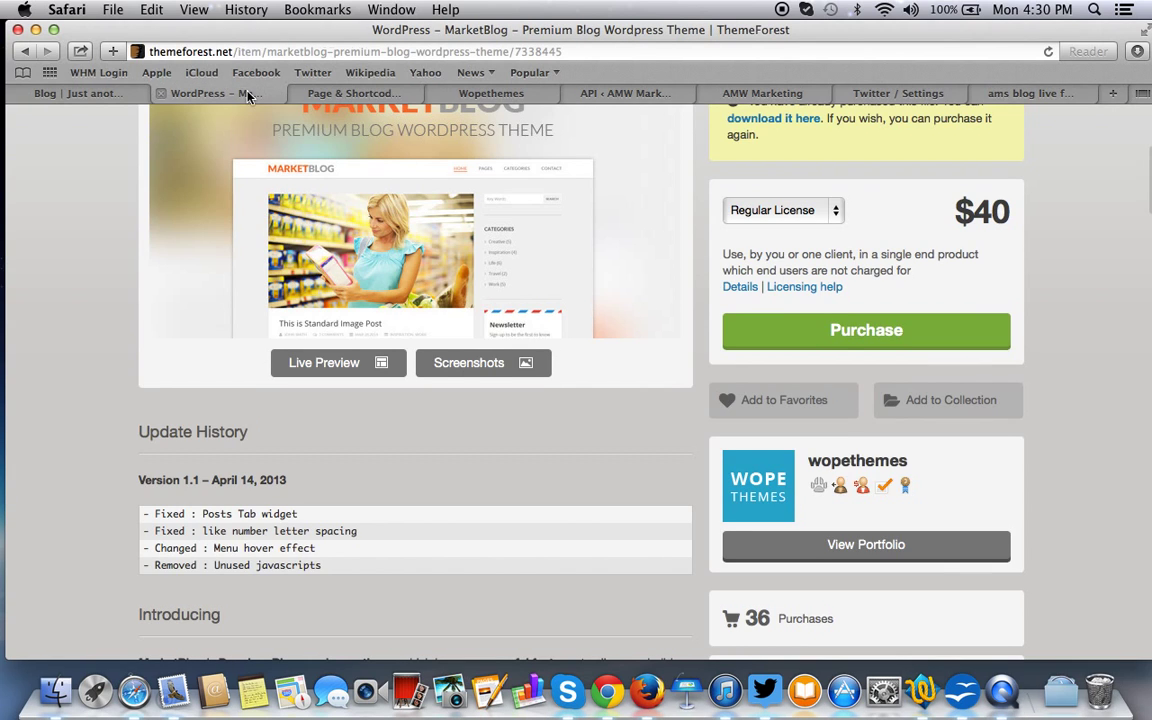
pyautogui.click(590, 93)
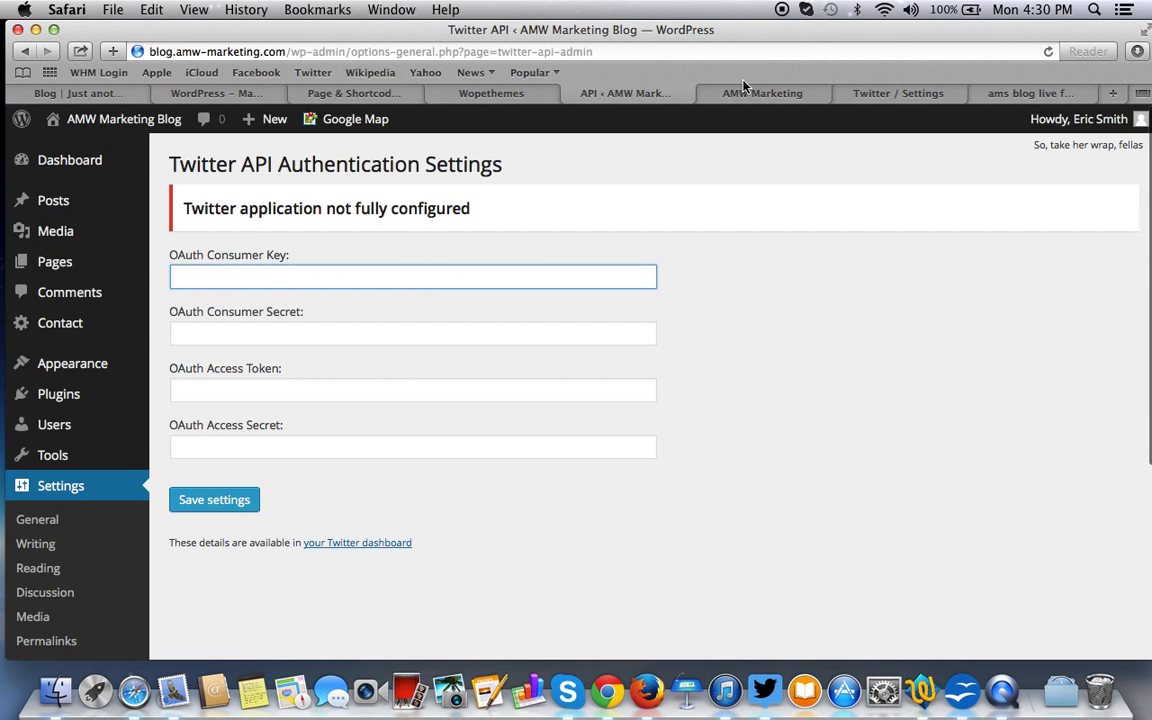
pyautogui.click(162, 93)
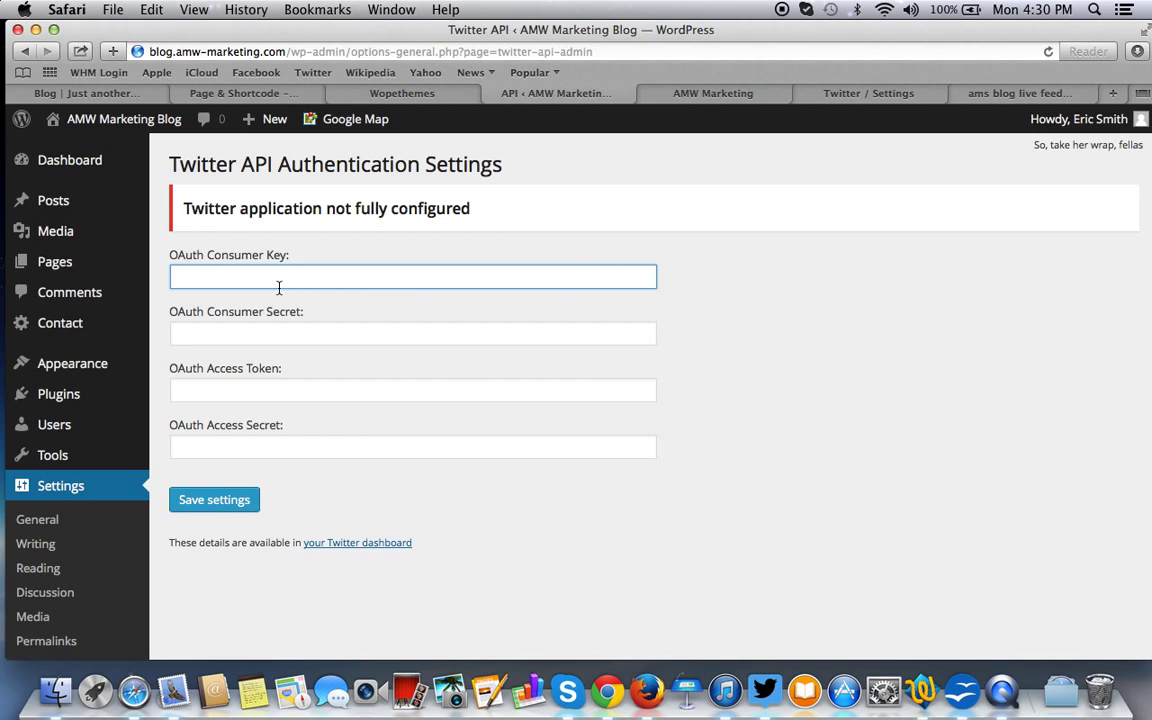
pyautogui.press('super+v')
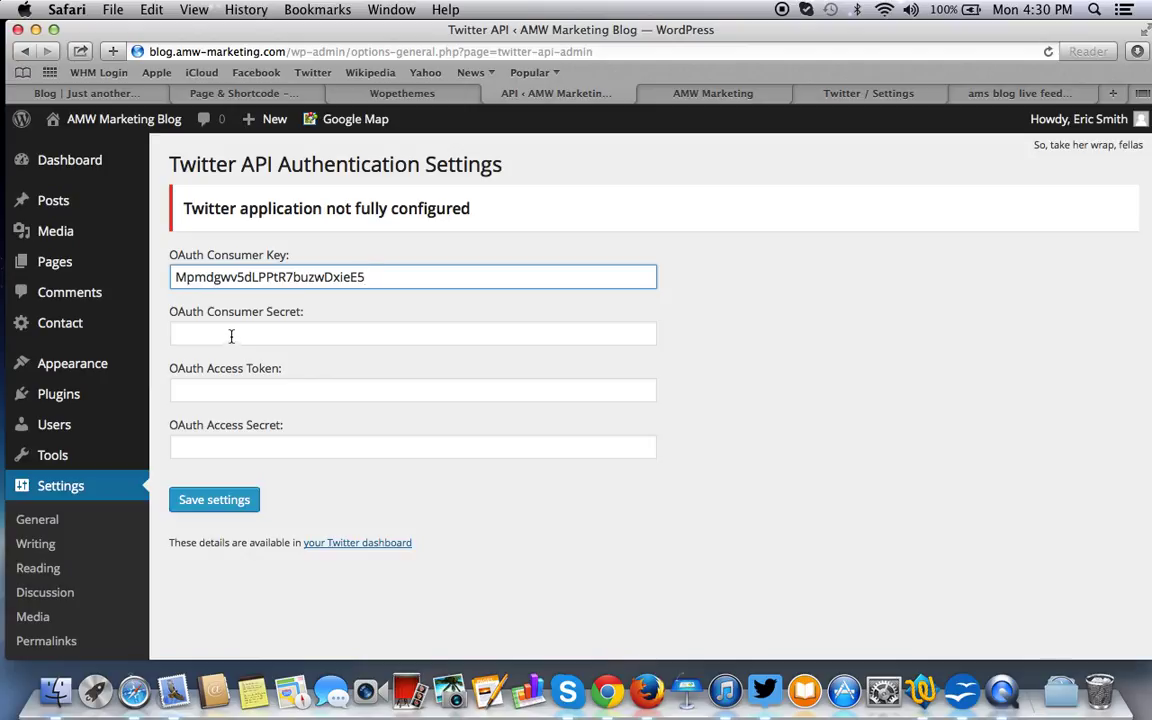
pyautogui.doubleClick(390, 281)
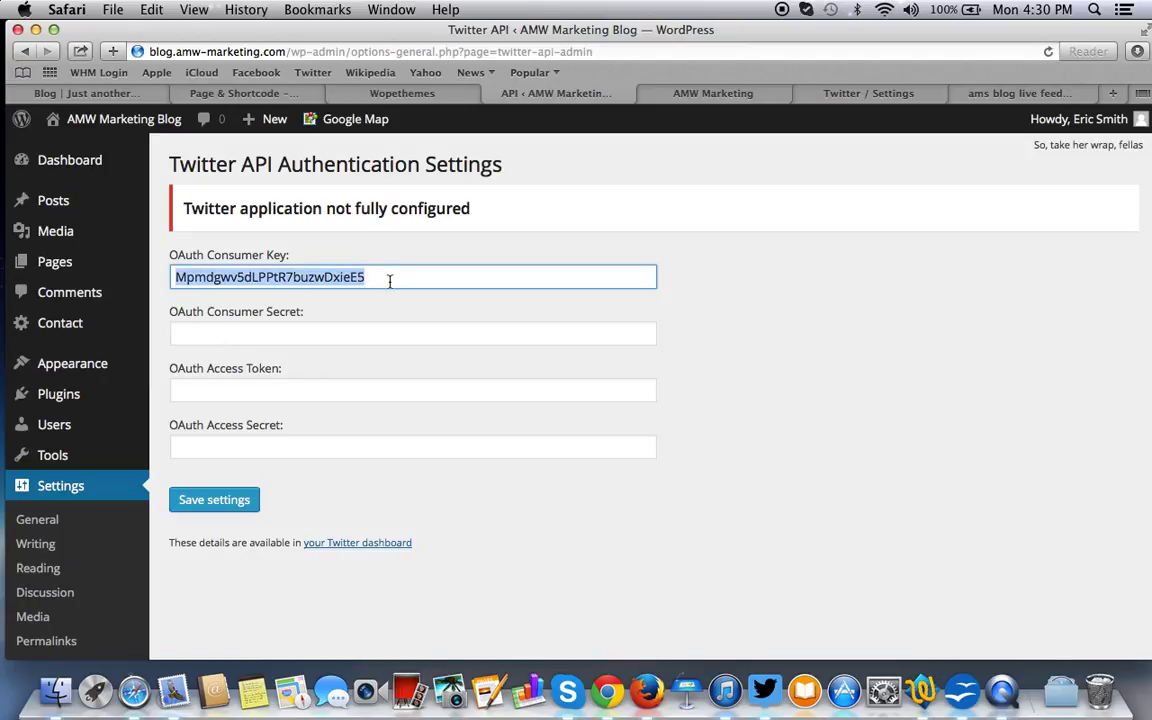
# Copy the API secret from the Twitter application's keys page into the OAuth Consumer Secret field in WordPress.
pyautogui.click(308, 340)
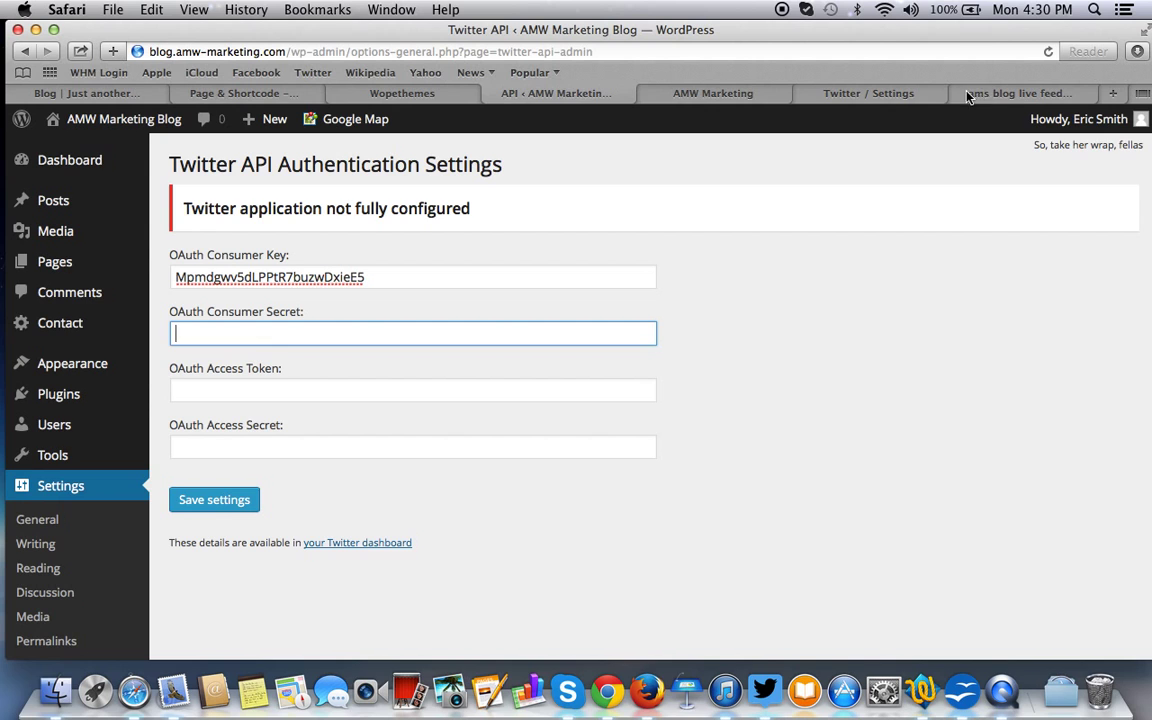
pyautogui.click(1015, 95)
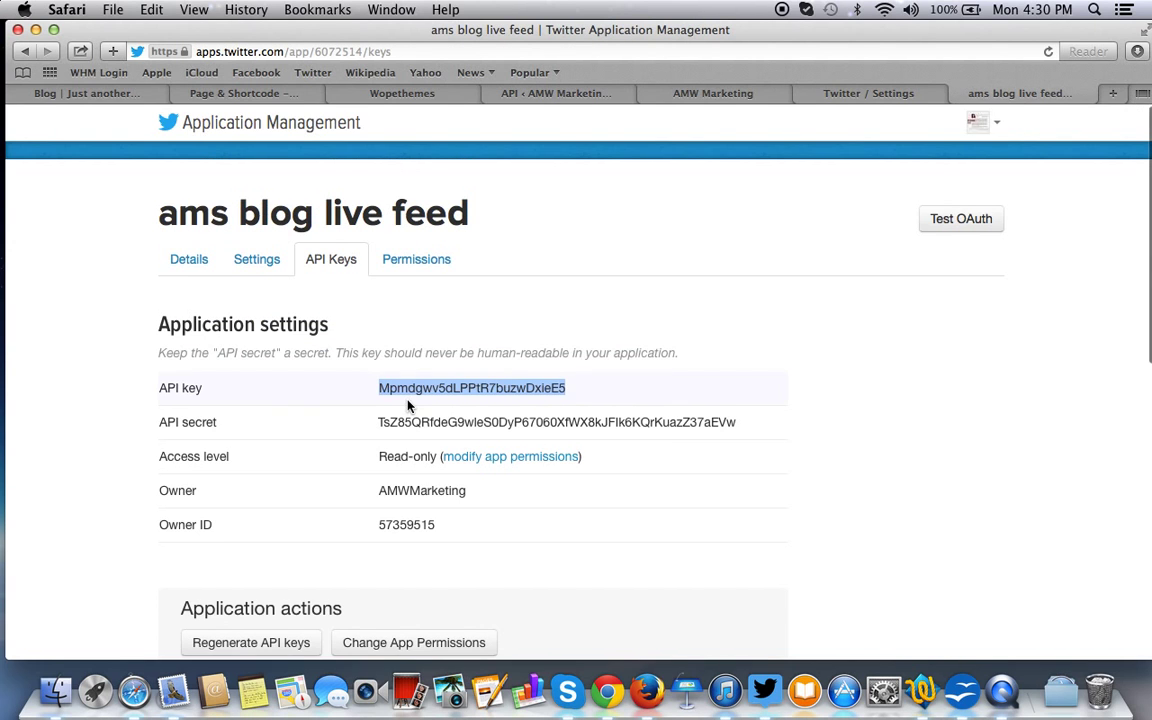
pyautogui.scroll(-2, 366, 357)
pyautogui.moveTo(380, 346); pyautogui.dragTo(740, 353)
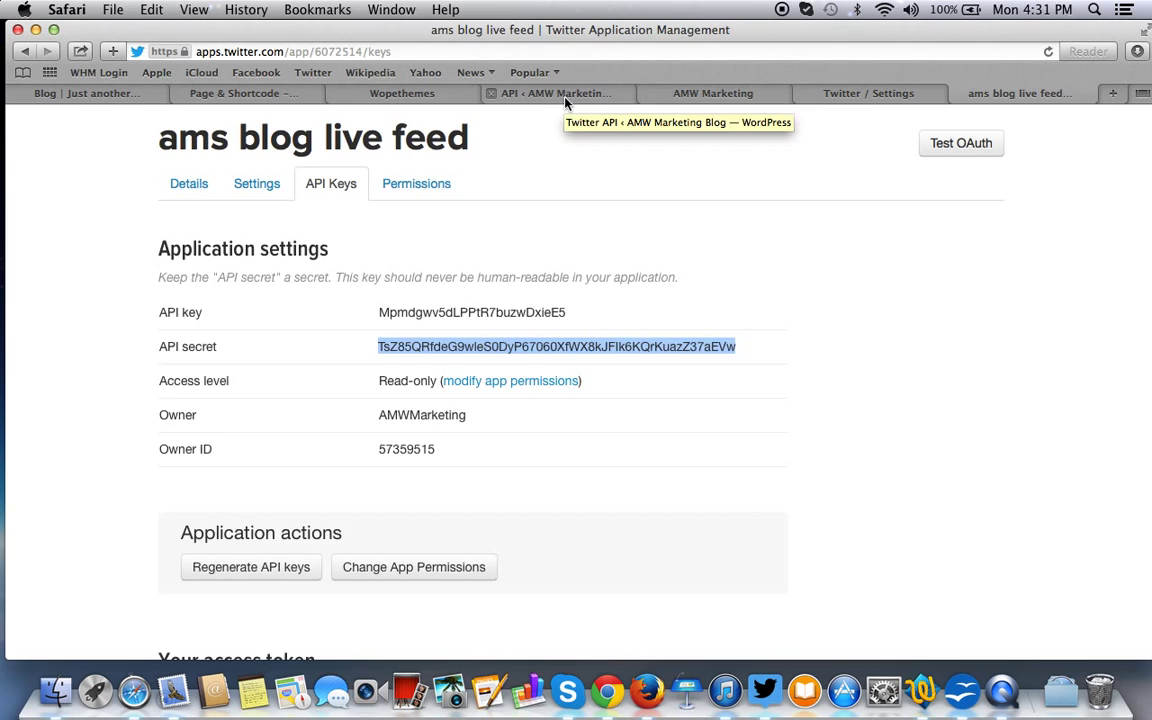
pyautogui.click(510, 92)
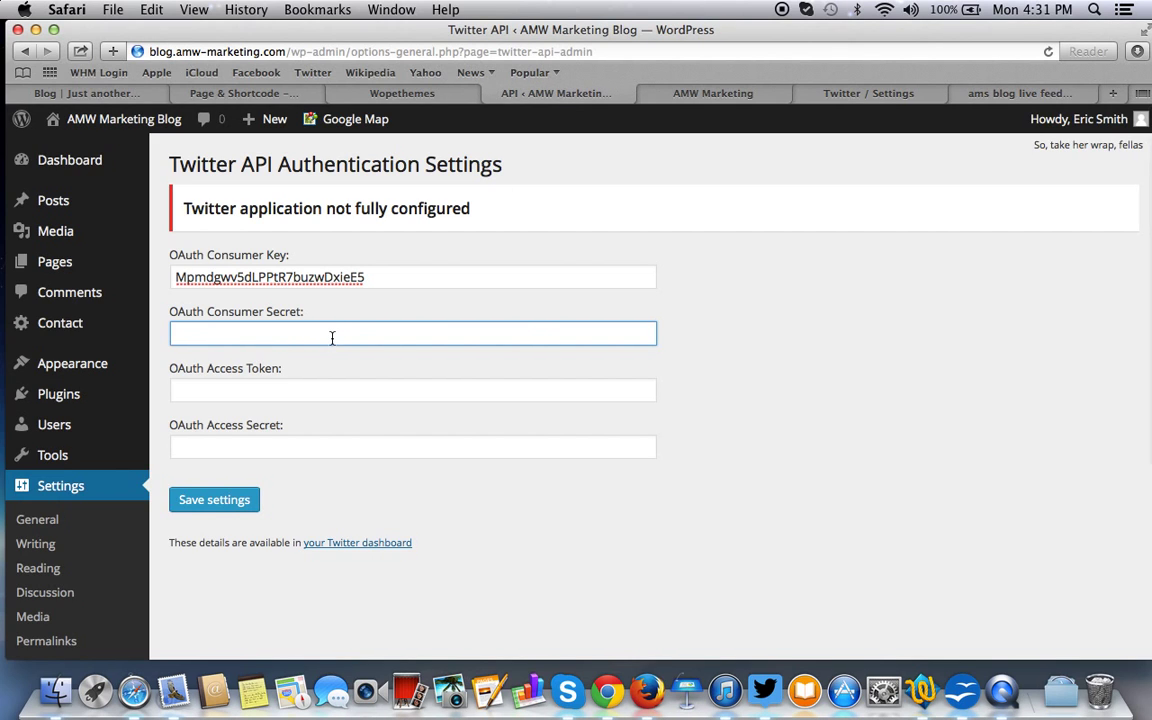
pyautogui.press('super+v')
# Copy the access token from the Twitter application's keys page into the OAuth Access Token field in WordPress.
pyautogui.click(327, 389)
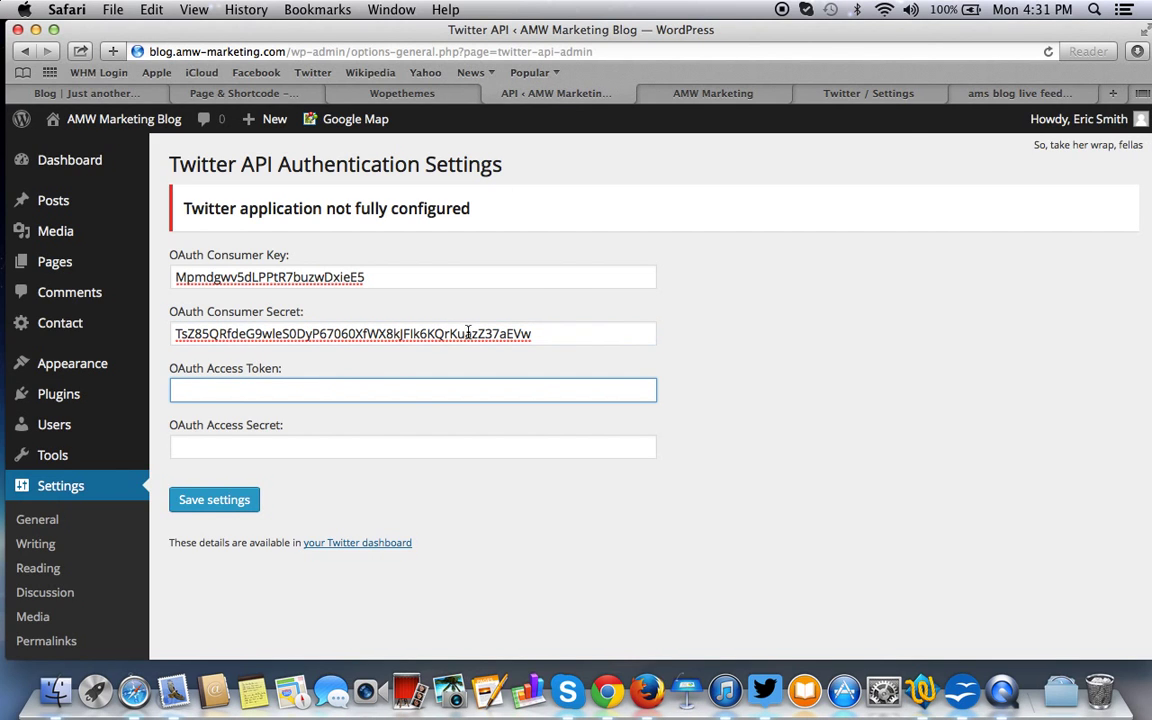
pyautogui.click(989, 93)
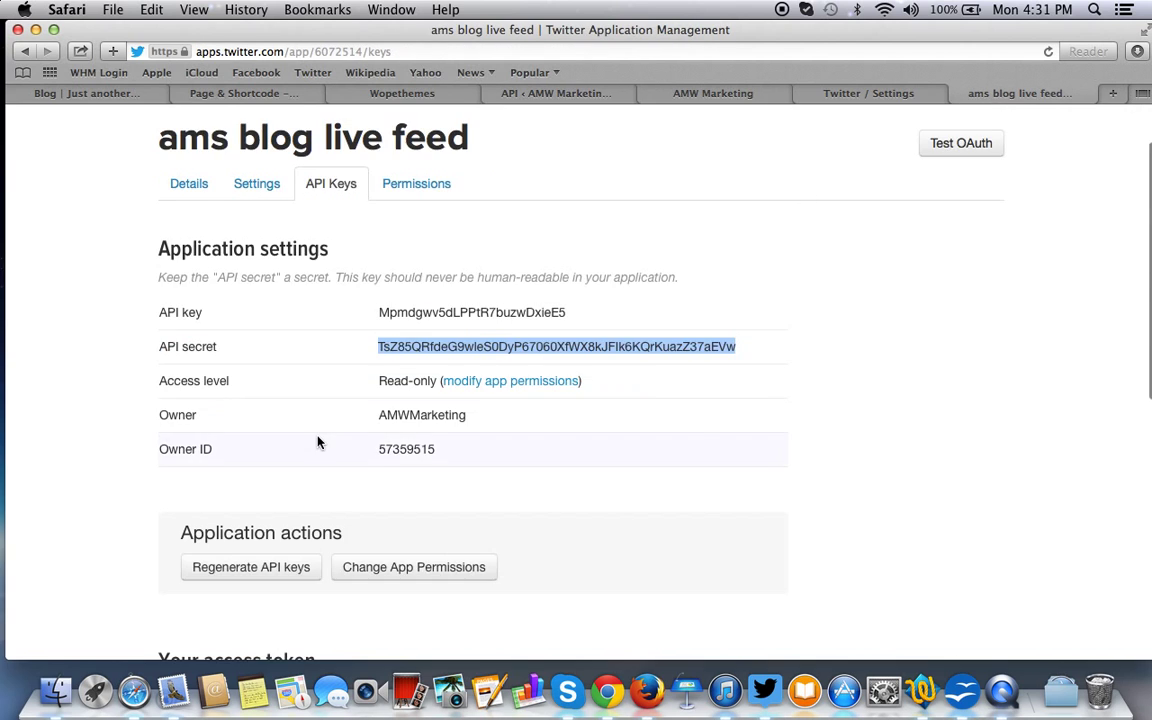
pyautogui.scroll(-5, 319, 442)
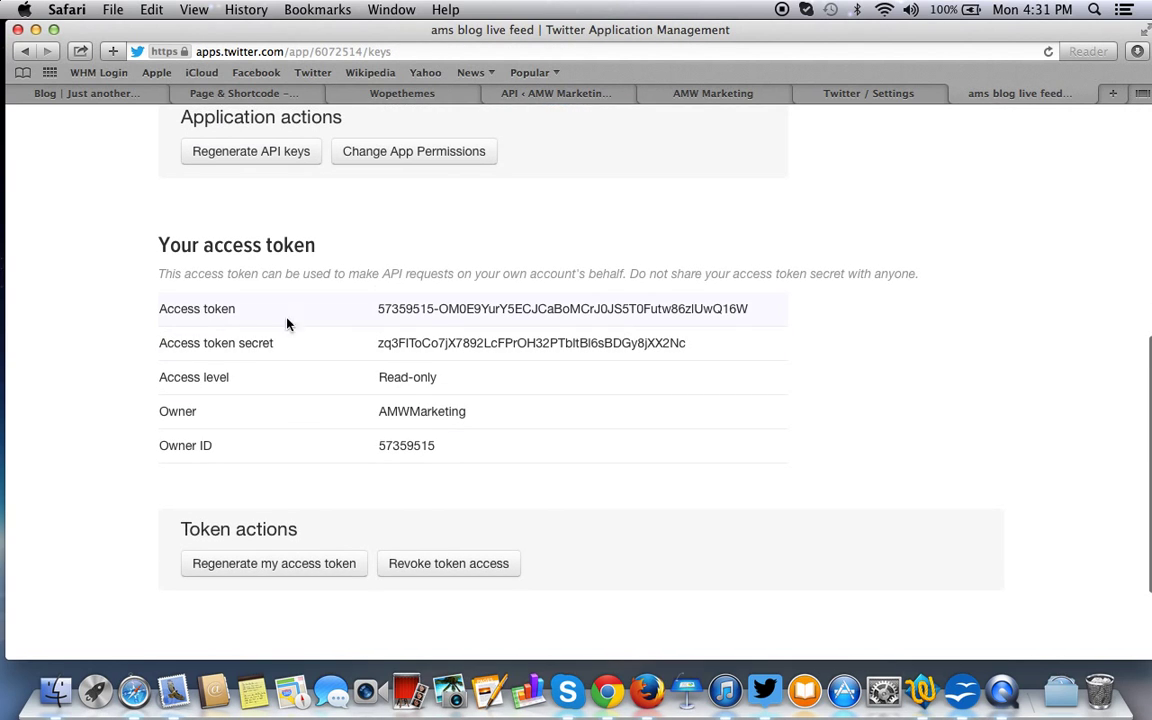
pyautogui.moveTo(380, 308); pyautogui.dragTo(758, 309)
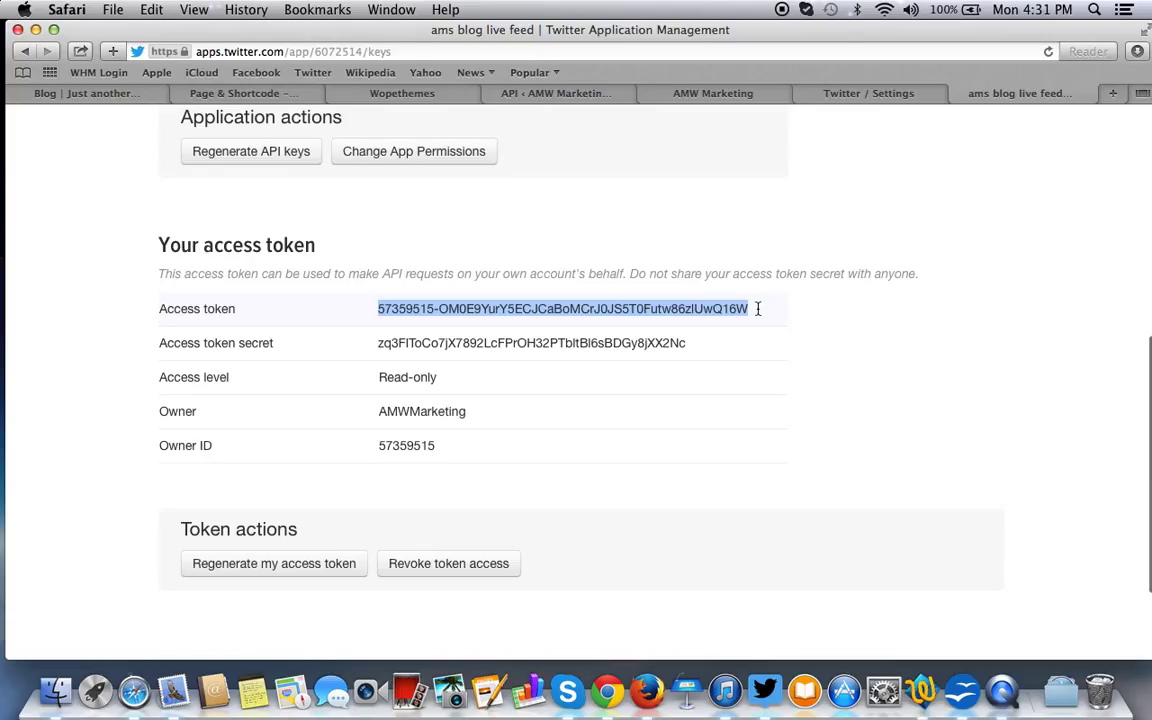
pyautogui.press('super+c')
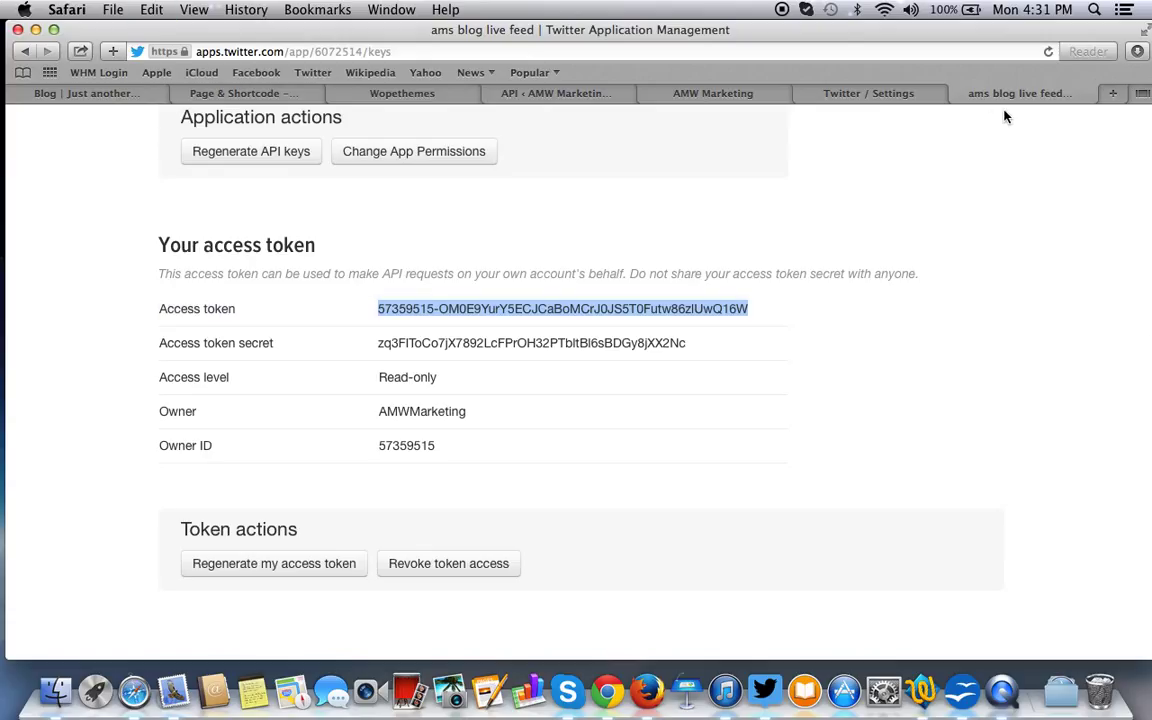
pyautogui.click(568, 93)
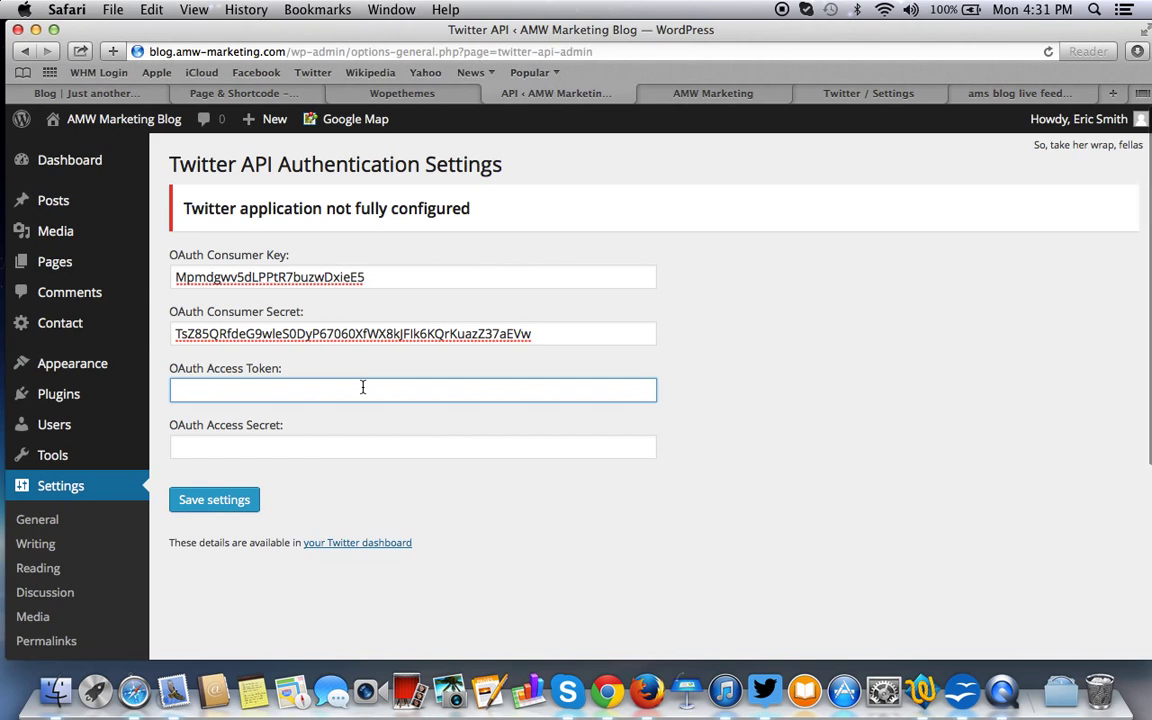
pyautogui.press('super+v')
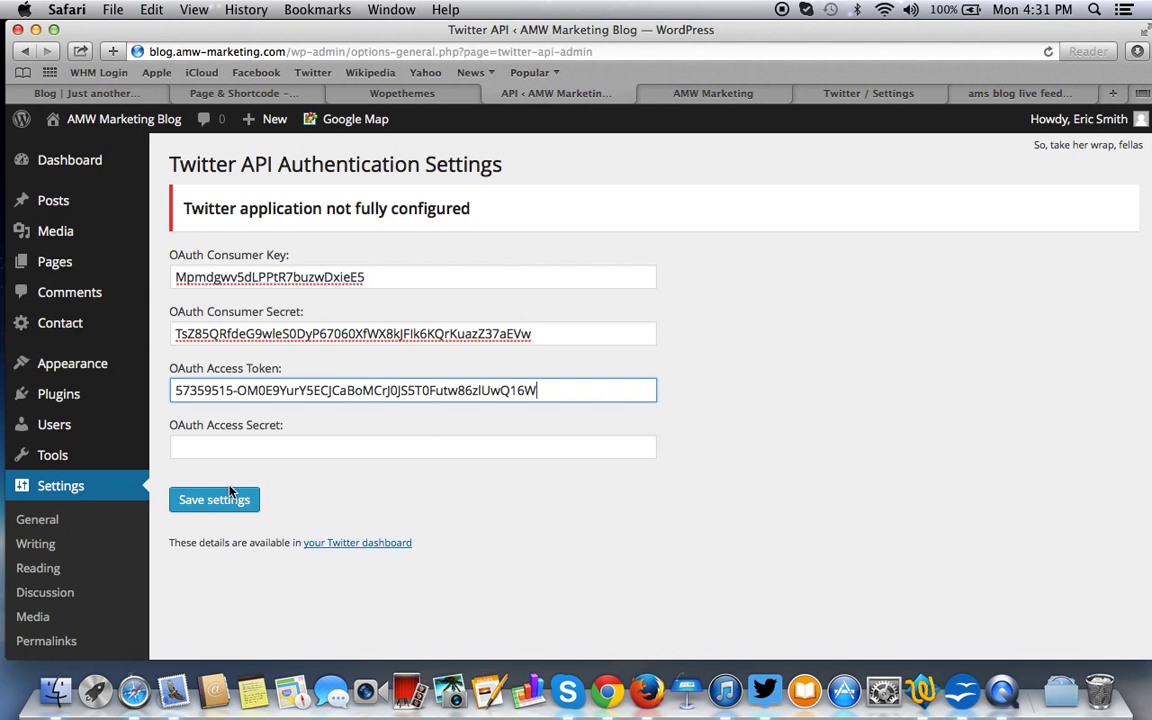
# Copy the Twitter application's access token secret into the OAuth Access Secret field and save the Twitter API authentication settings.
pyautogui.click(263, 445)
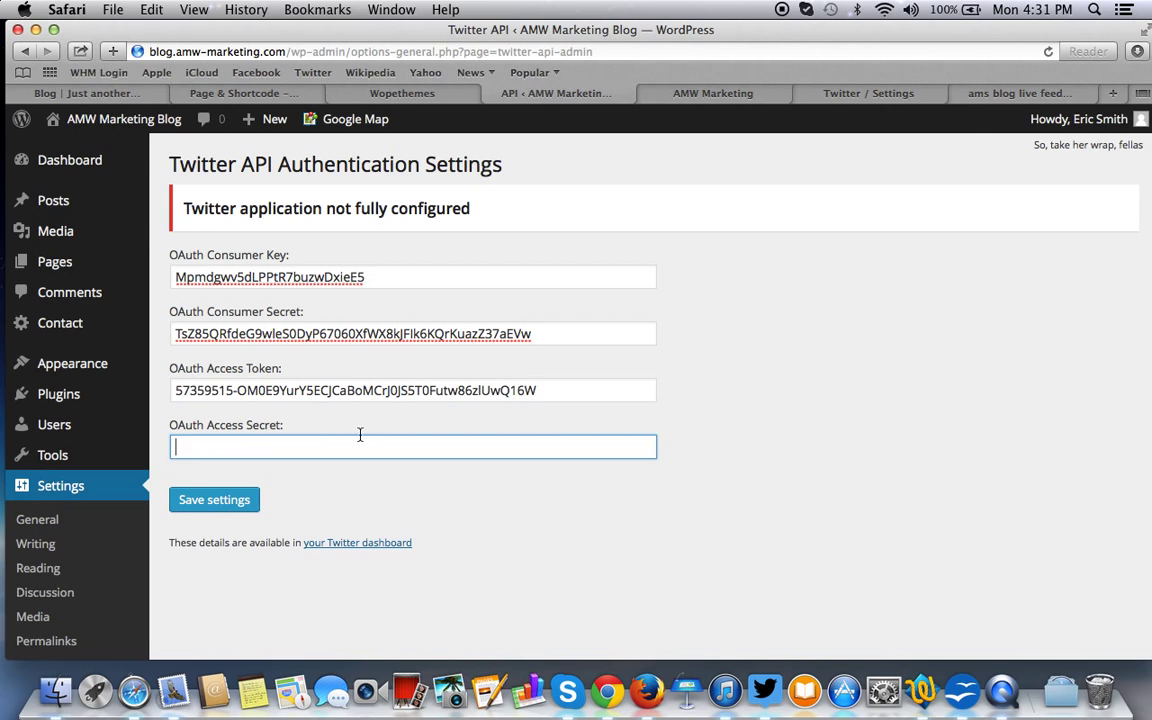
pyautogui.click(1010, 93)
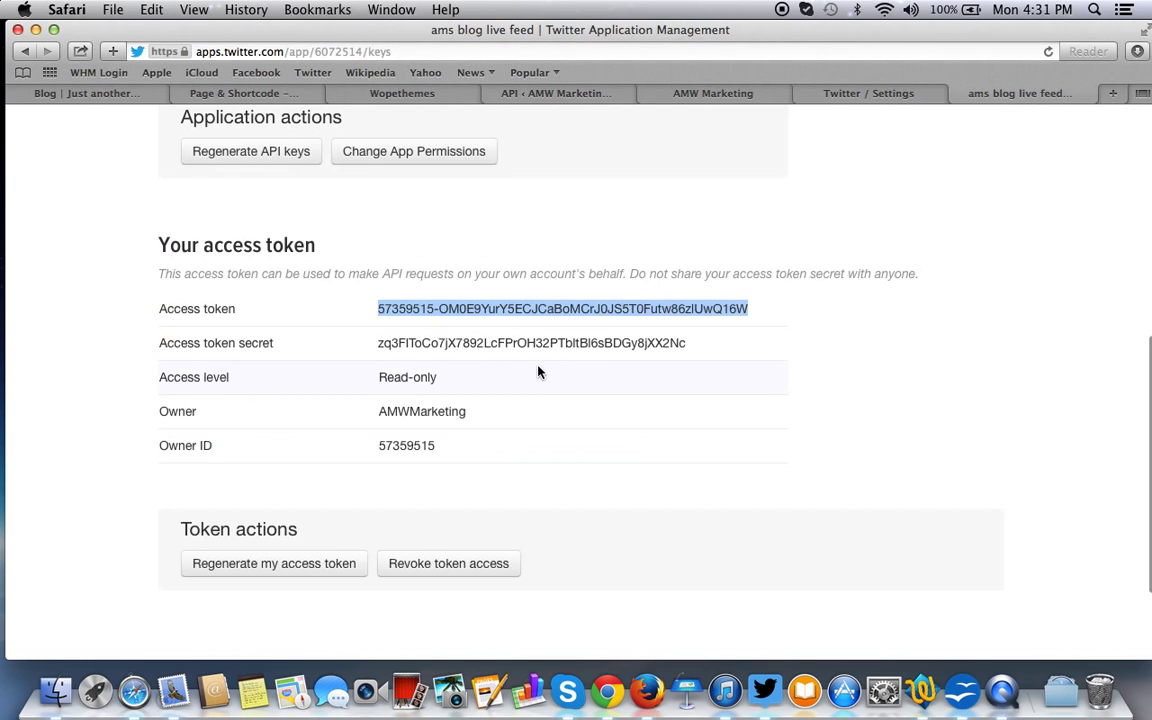
pyautogui.moveTo(383, 346); pyautogui.dragTo(724, 347)
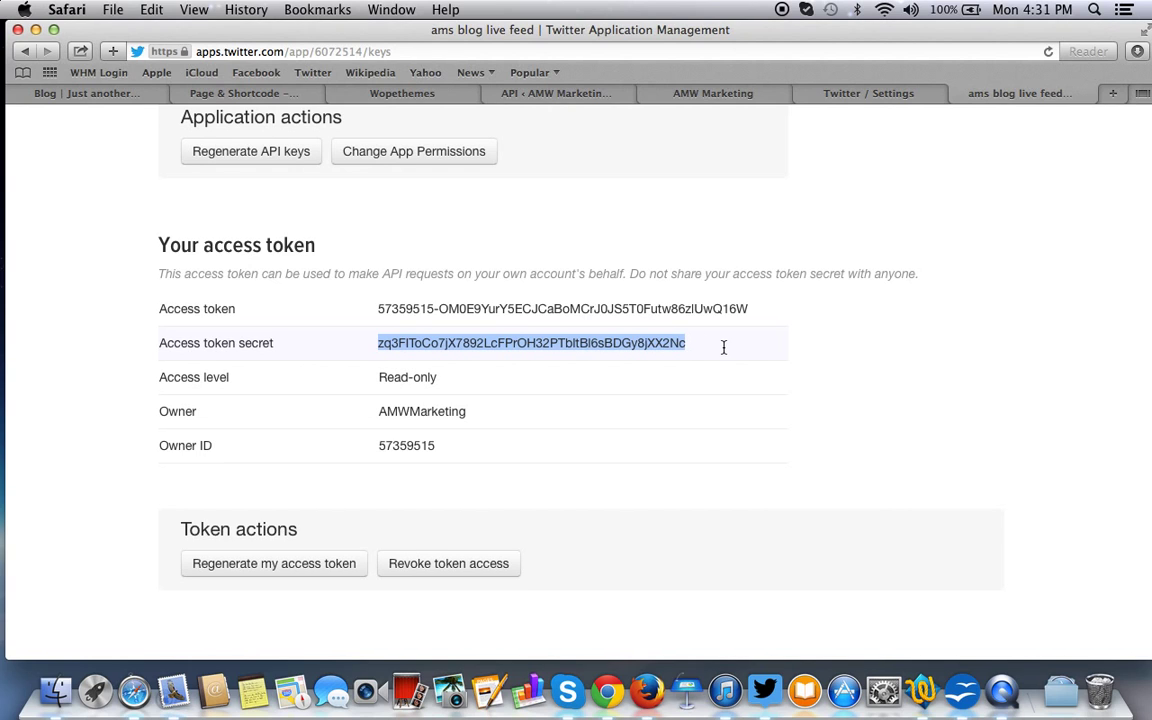
pyautogui.scroll(-3, 724, 352)
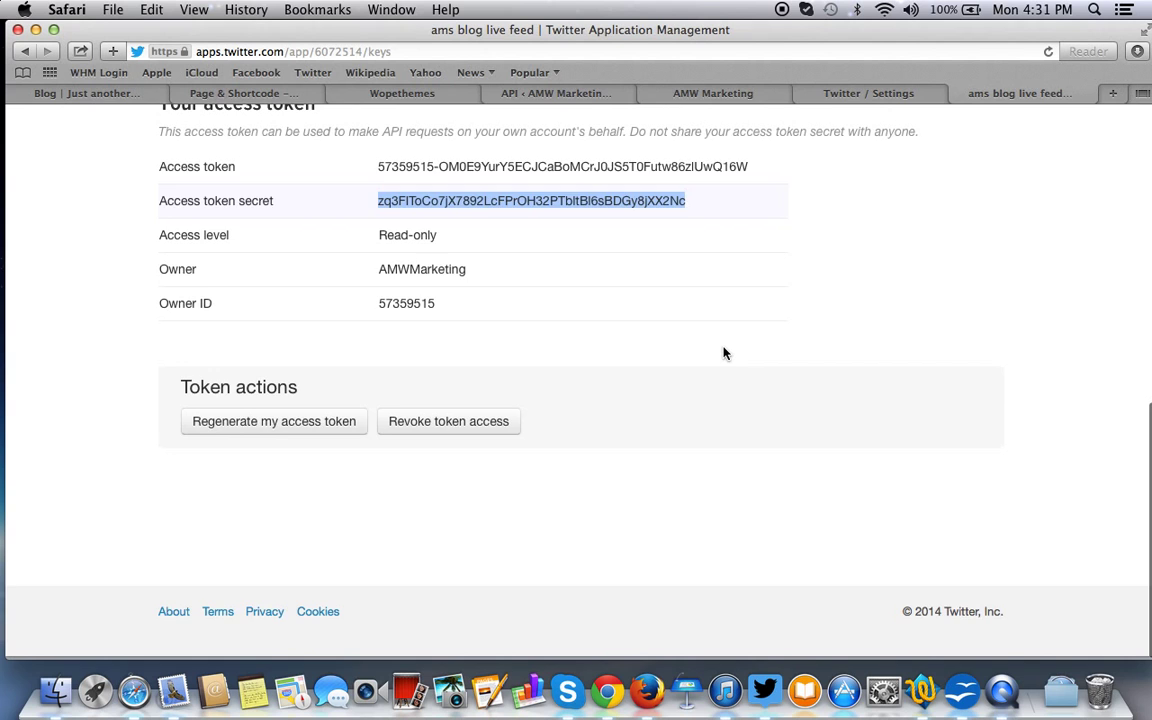
pyautogui.scroll(3, 725, 352)
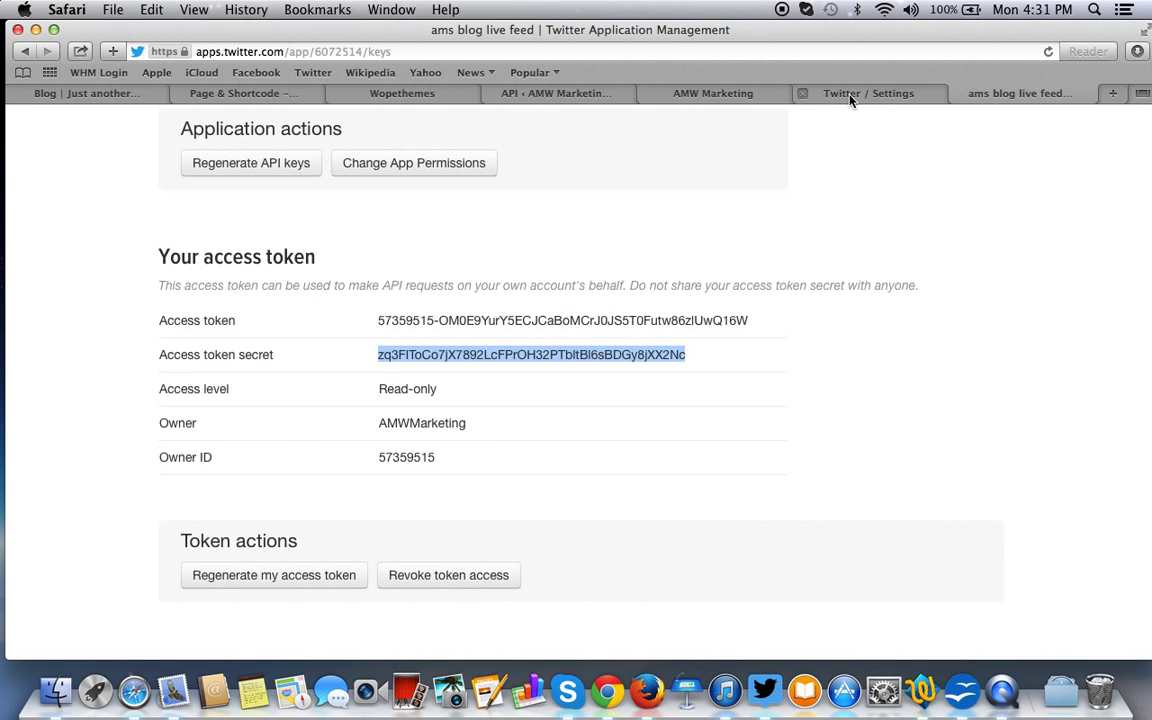
pyautogui.click(850, 96)
pyautogui.click(710, 96)
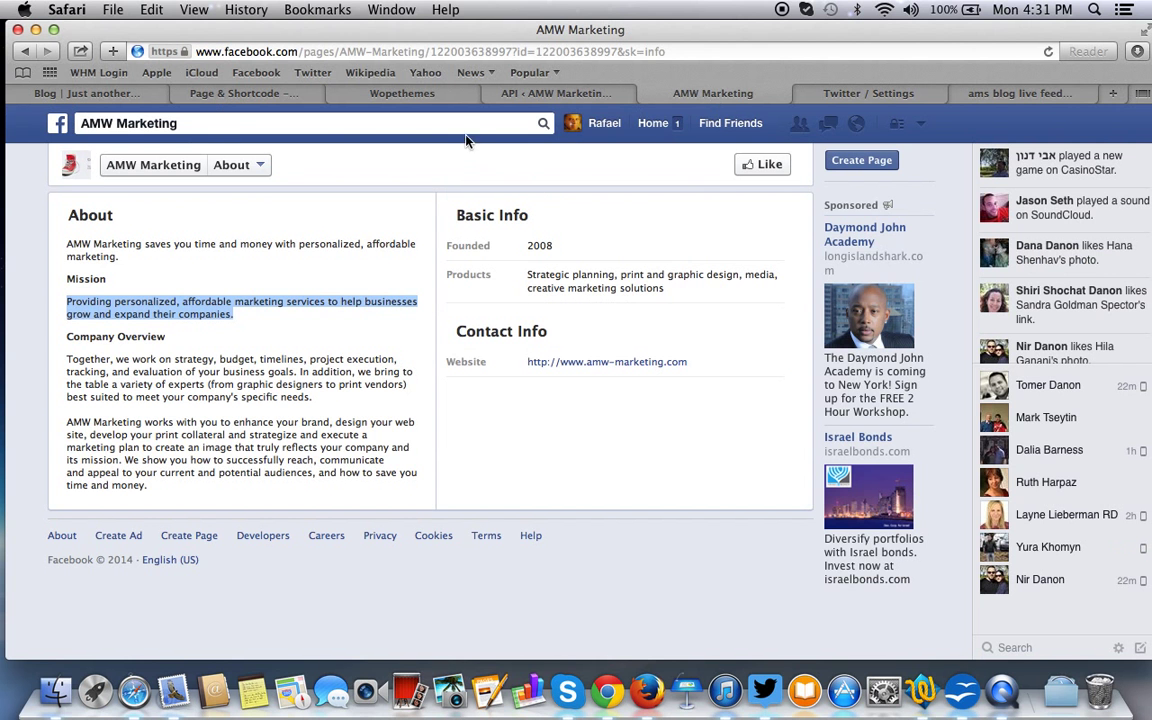
pyautogui.click(420, 94)
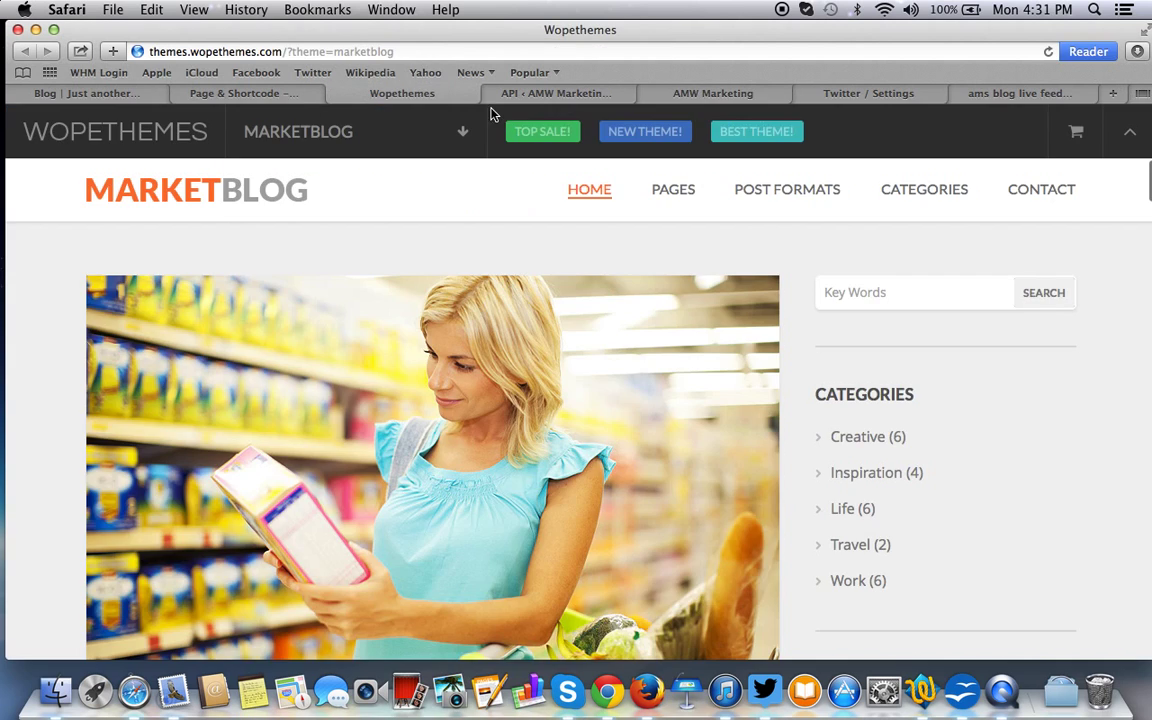
pyautogui.click(550, 93)
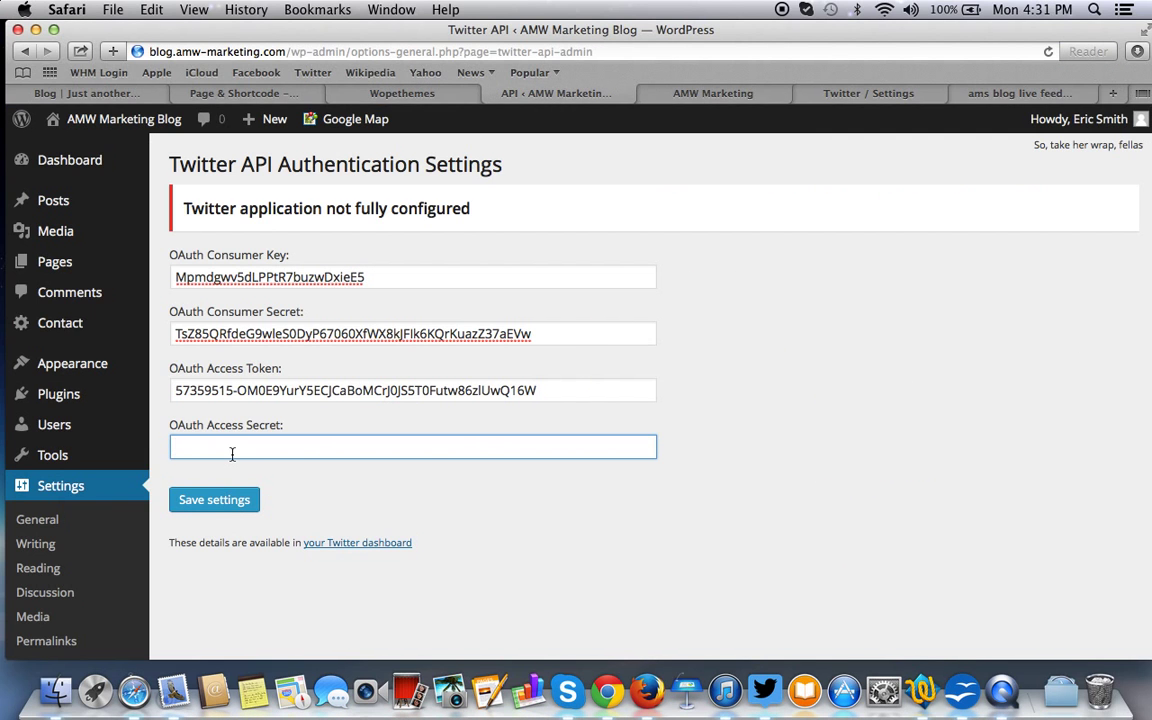
pyautogui.press('super+v')
pyautogui.click(187, 511)
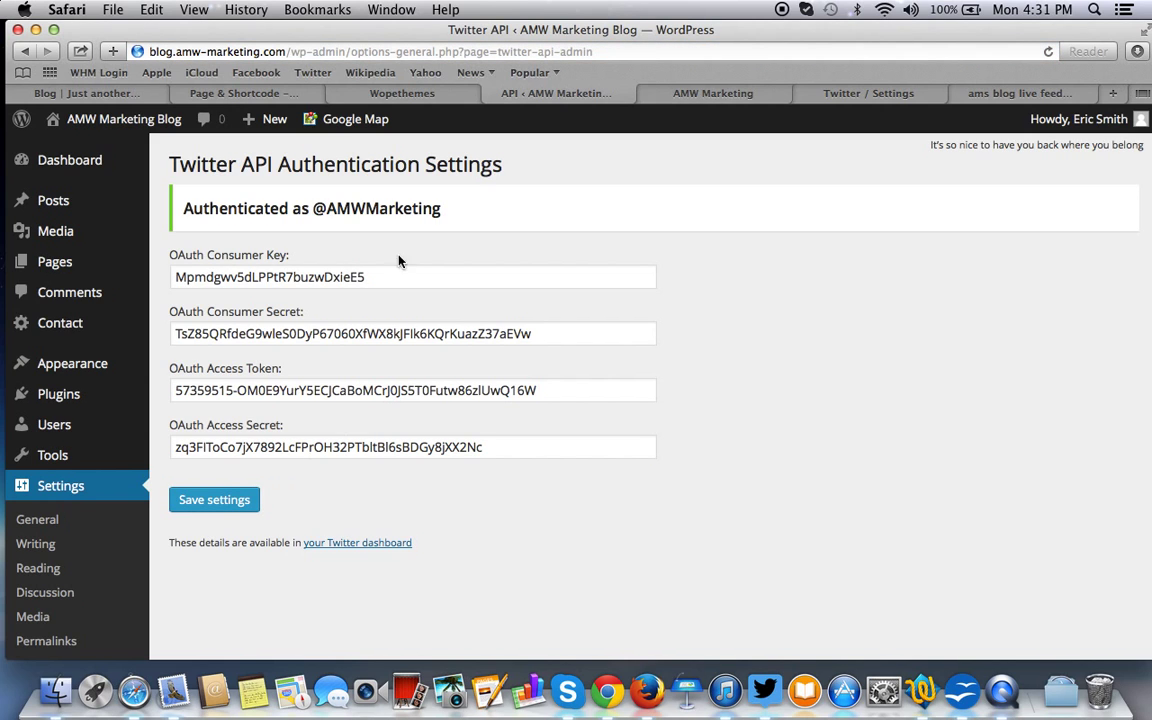
pyautogui.moveTo(314, 211); pyautogui.dragTo(451, 219)
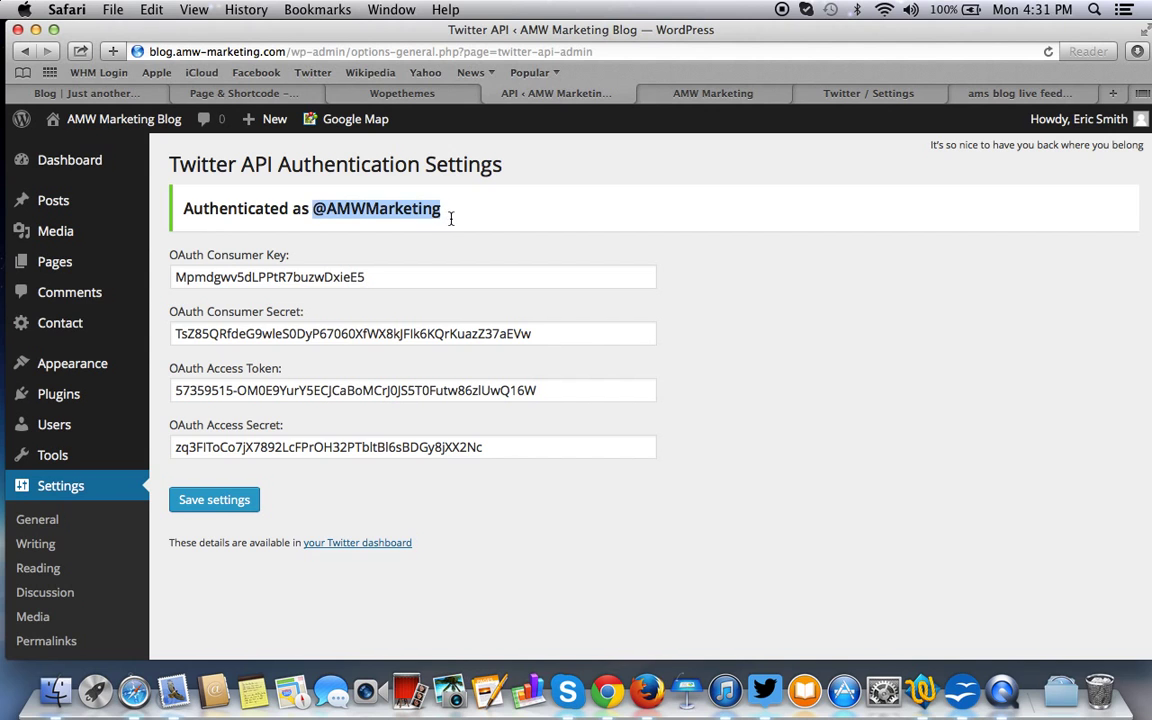
# Open the blog's Widgets management page and locate the Latest Tweets widget among the available widgets.
pyautogui.scroll(-5, 450, 224)
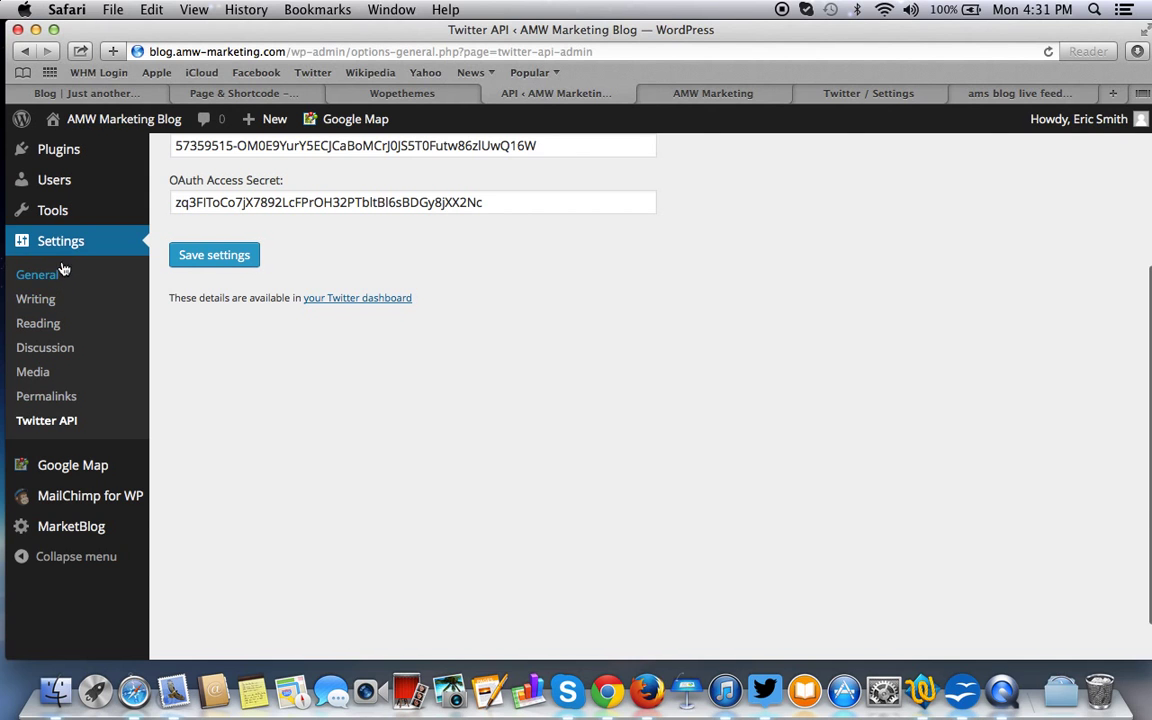
pyautogui.scroll(3, 86, 222)
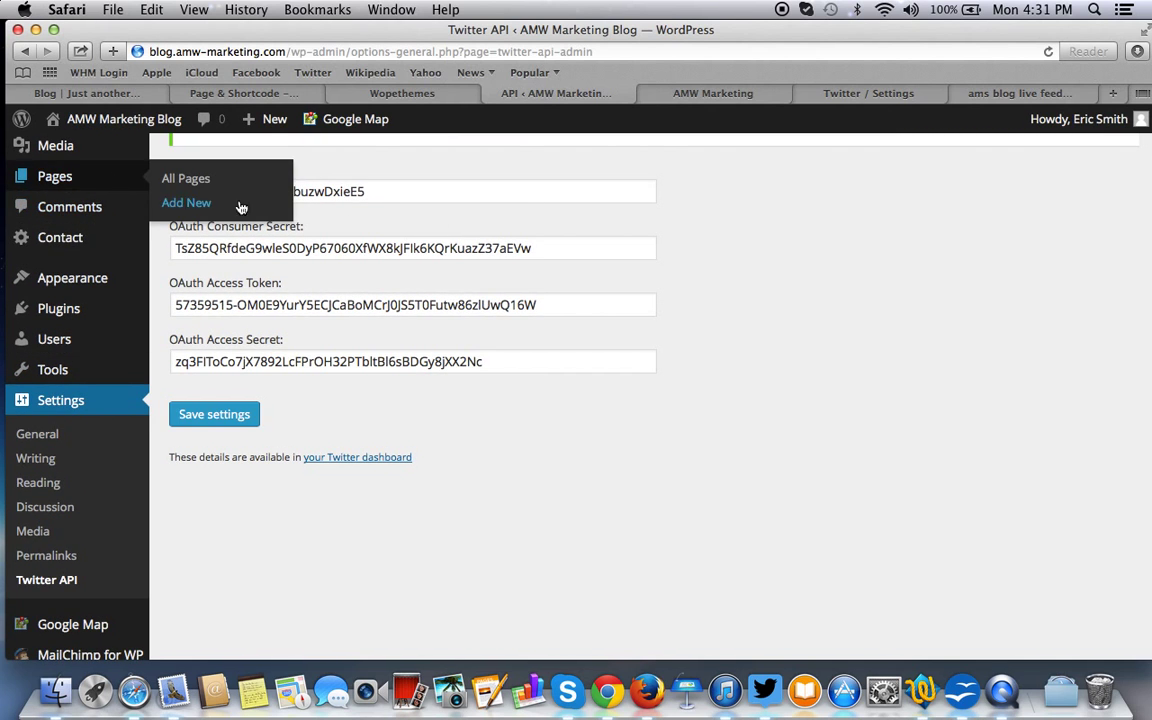
pyautogui.scroll(-2, 77, 250)
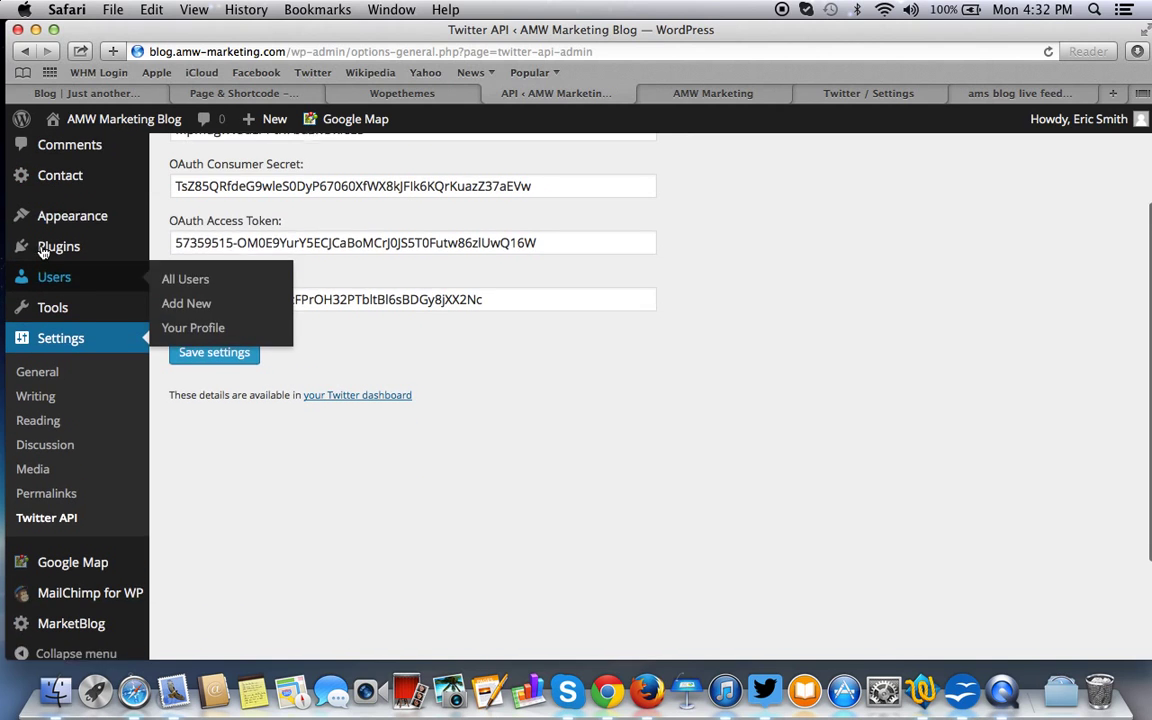
pyautogui.scroll(3, 264, 260)
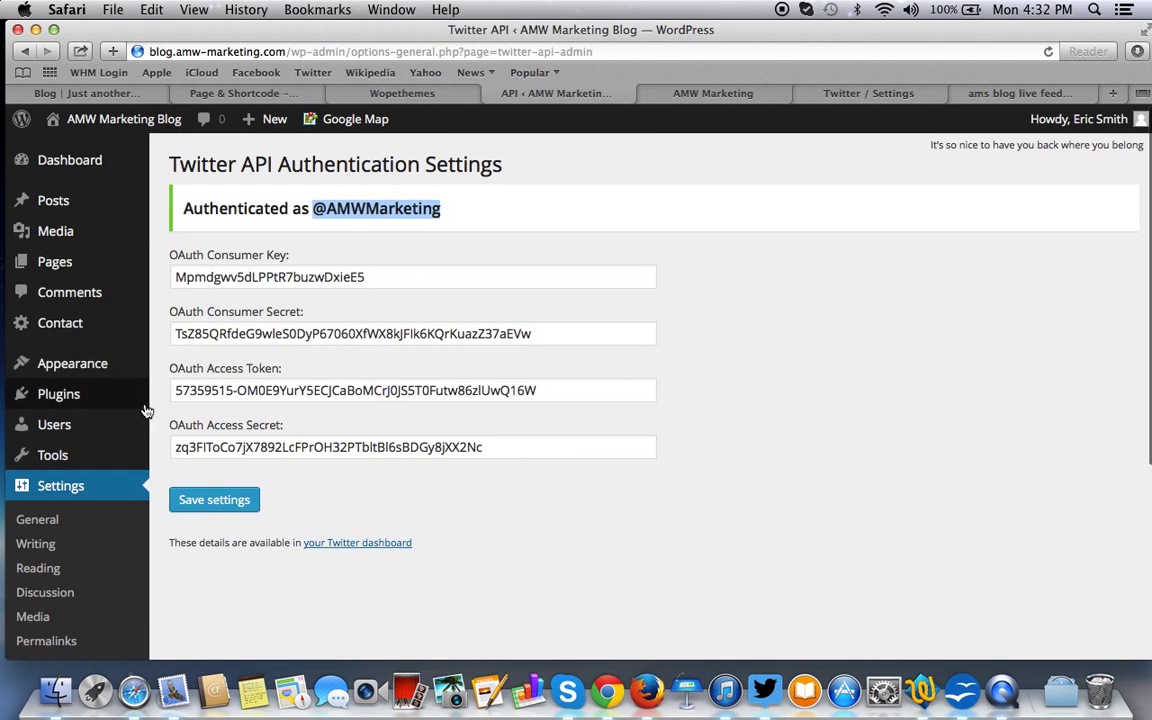
pyautogui.moveTo(95, 363)
pyautogui.click(220, 415)
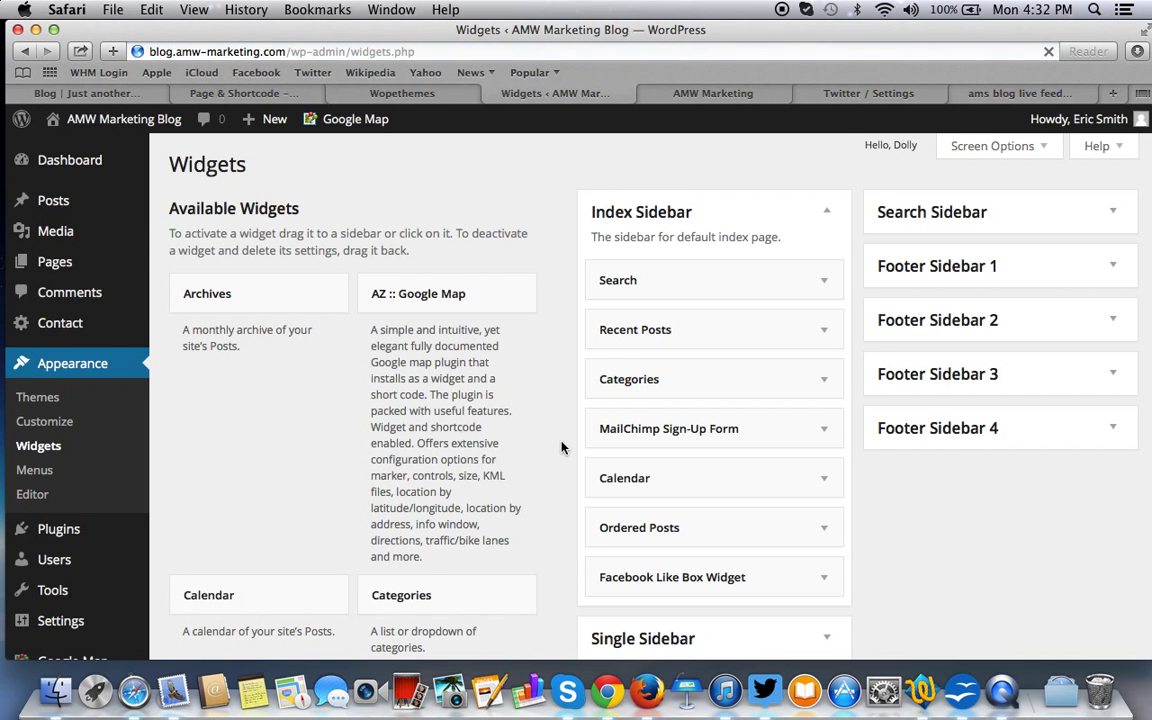
pyautogui.scroll(-15, 561, 447)
pyautogui.scroll(10, 561, 447)
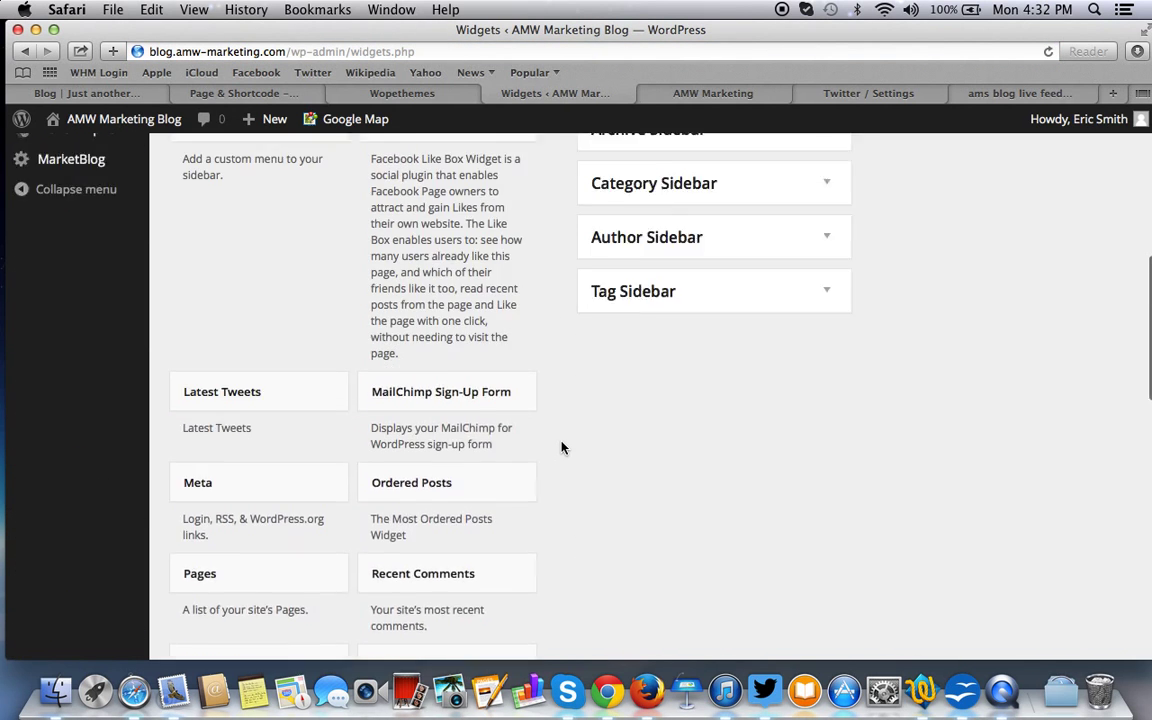
# Expand Footer Sidebar 2 in the widget areas and open the settings of its Latest Tweets widget.
pyautogui.scroll(4, 750, 394)
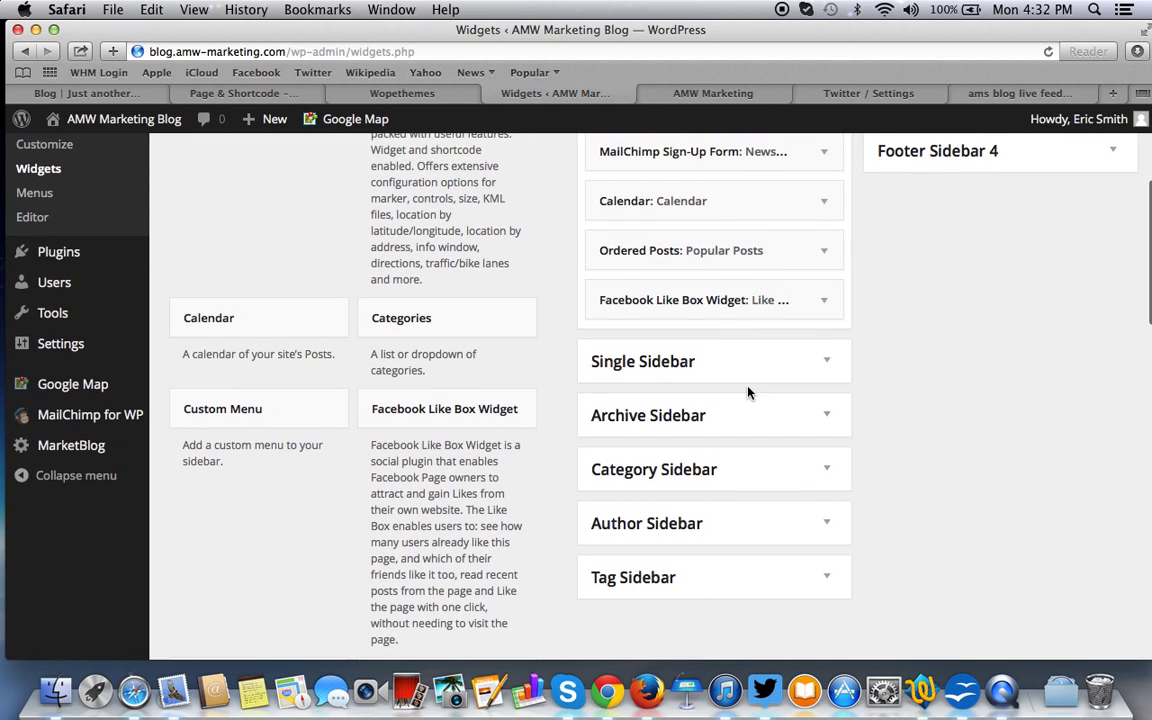
pyautogui.scroll(3, 750, 394)
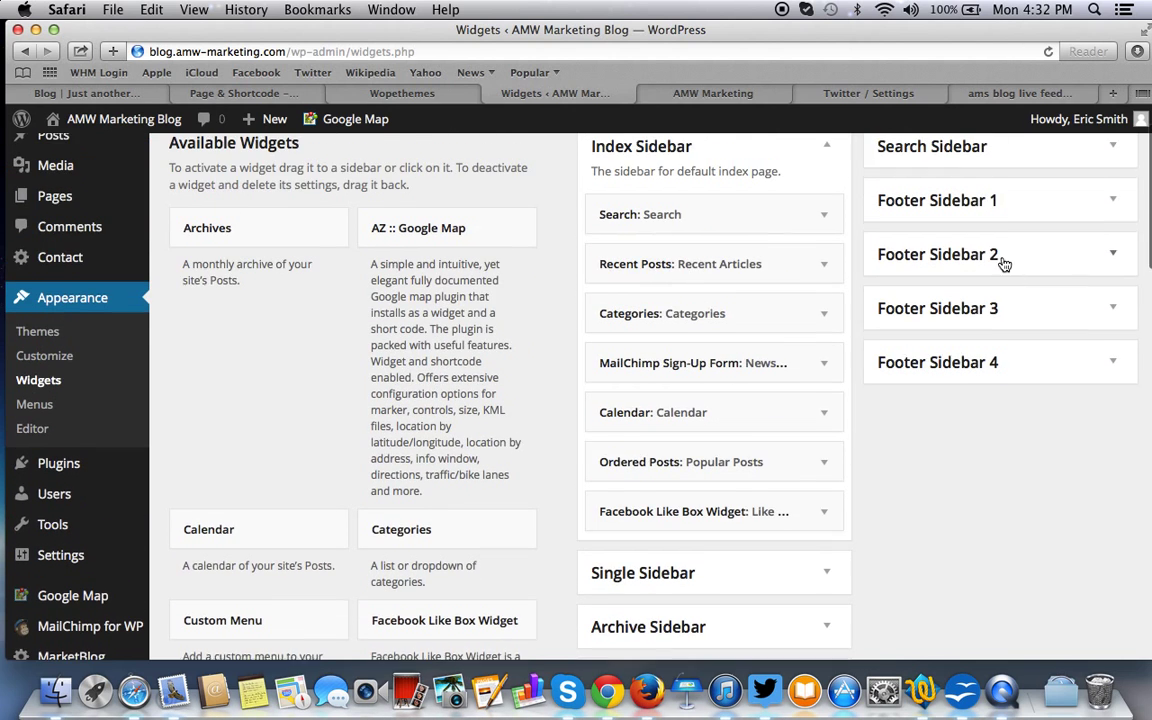
pyautogui.click(1049, 215)
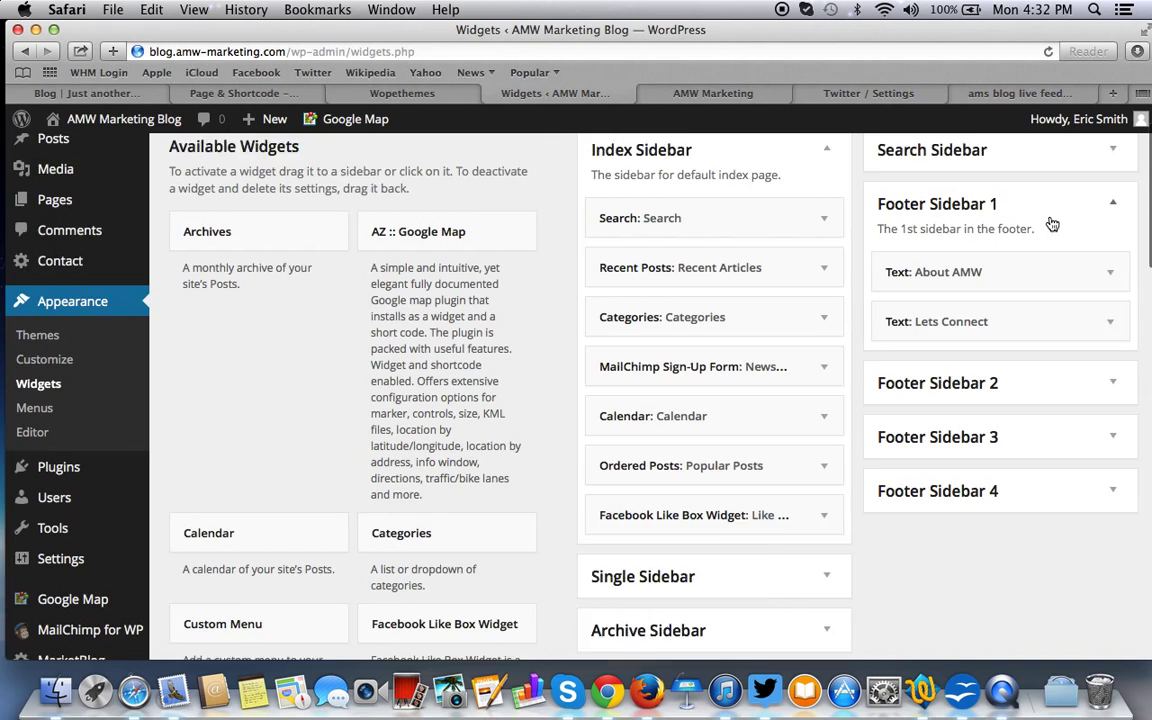
pyautogui.scroll(-1, 1045, 290)
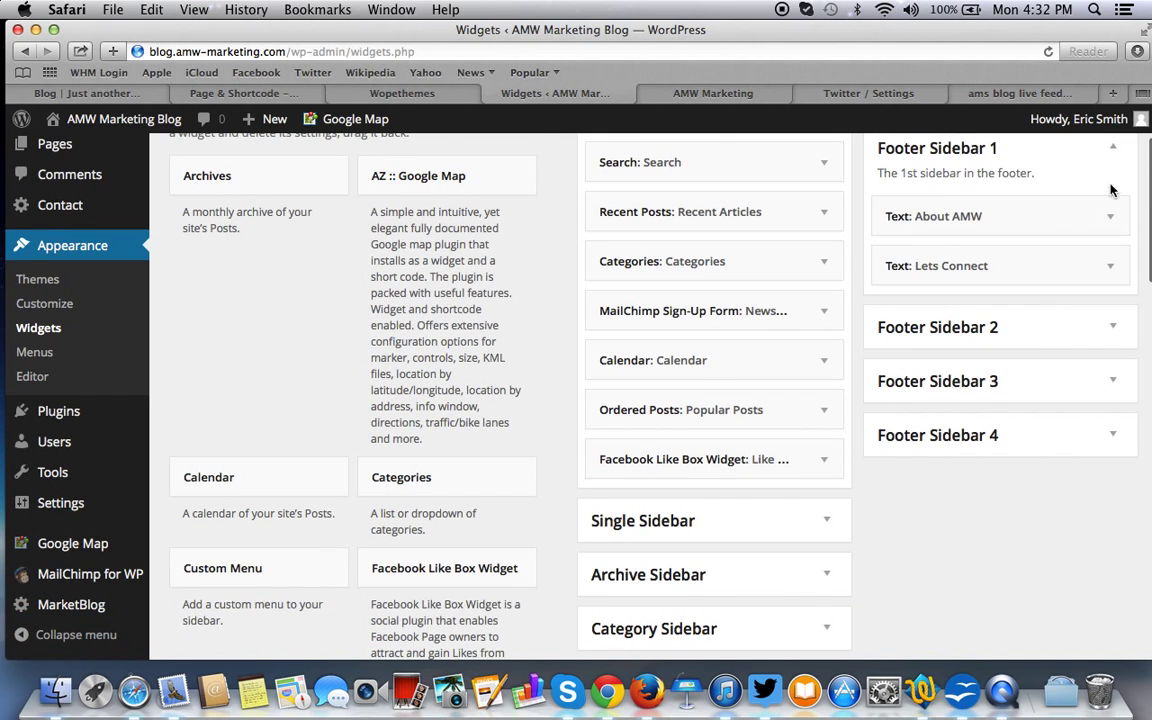
pyautogui.click(1018, 330)
pyautogui.scroll(-1, 1020, 360)
pyautogui.click(1111, 337)
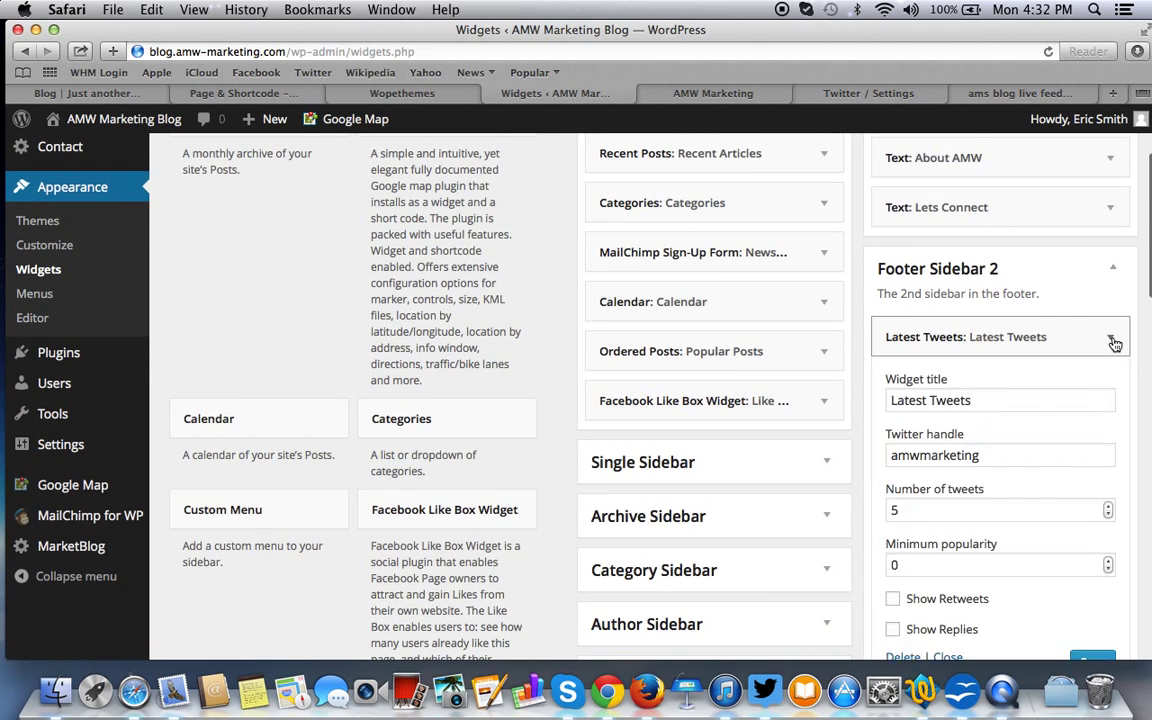
pyautogui.scroll(-3, 1112, 340)
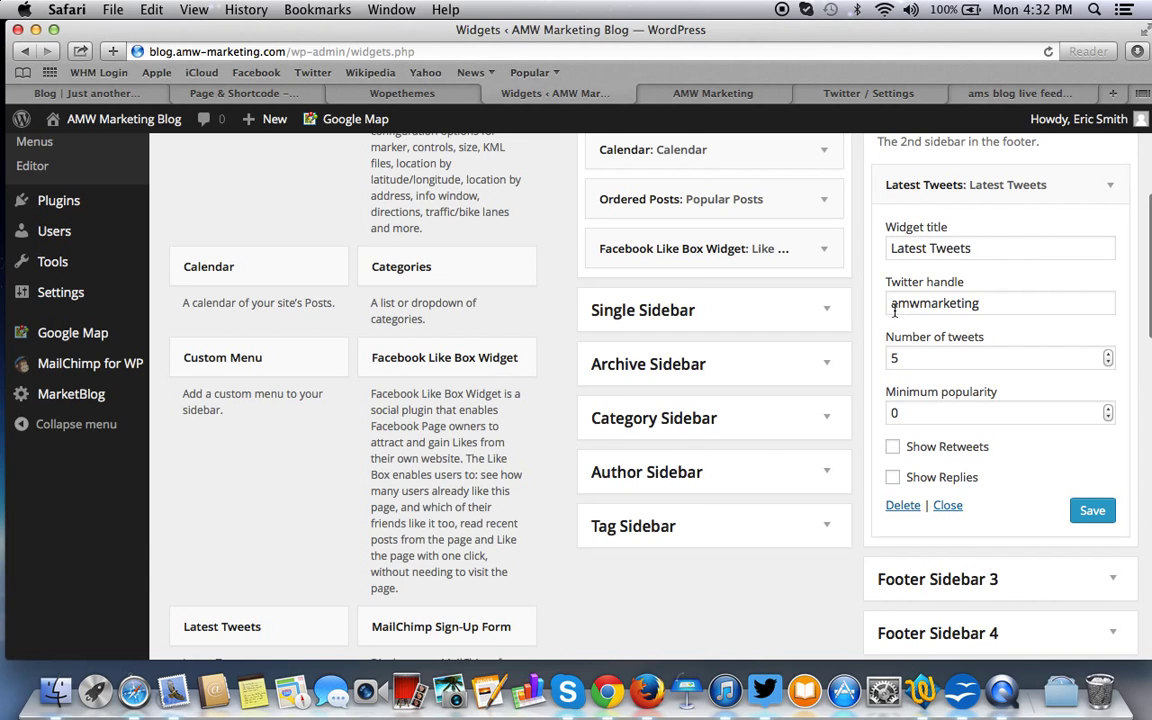
pyautogui.click(895, 312)
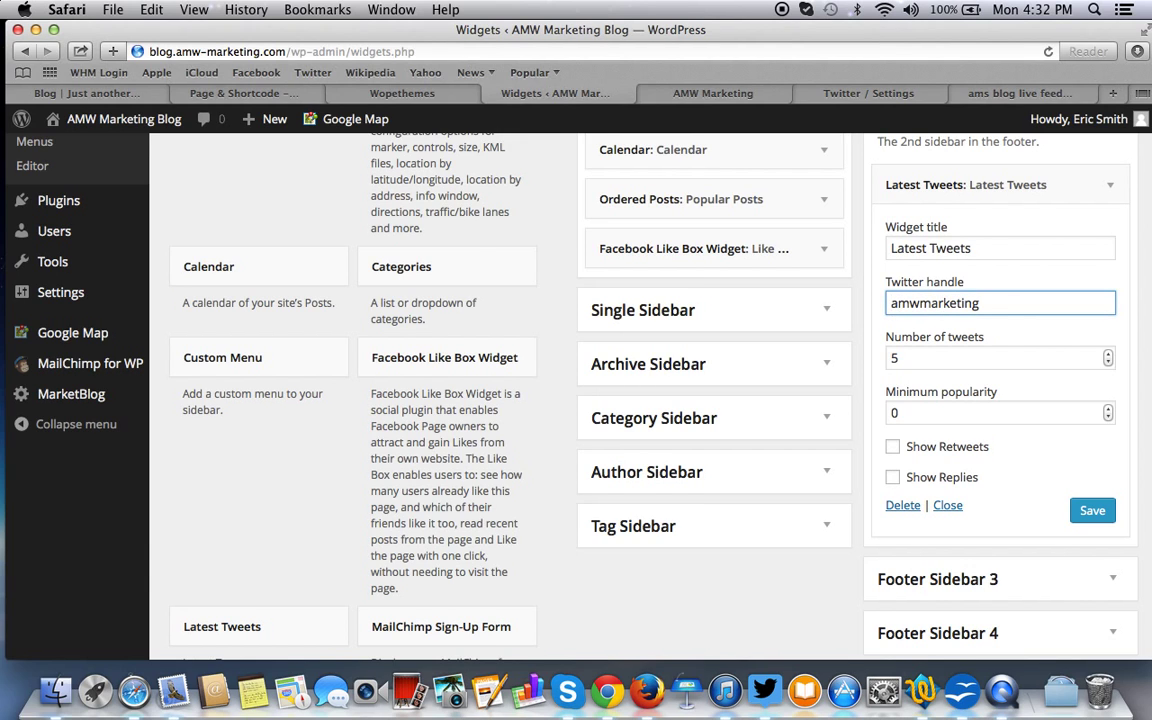
pyautogui.write('@')
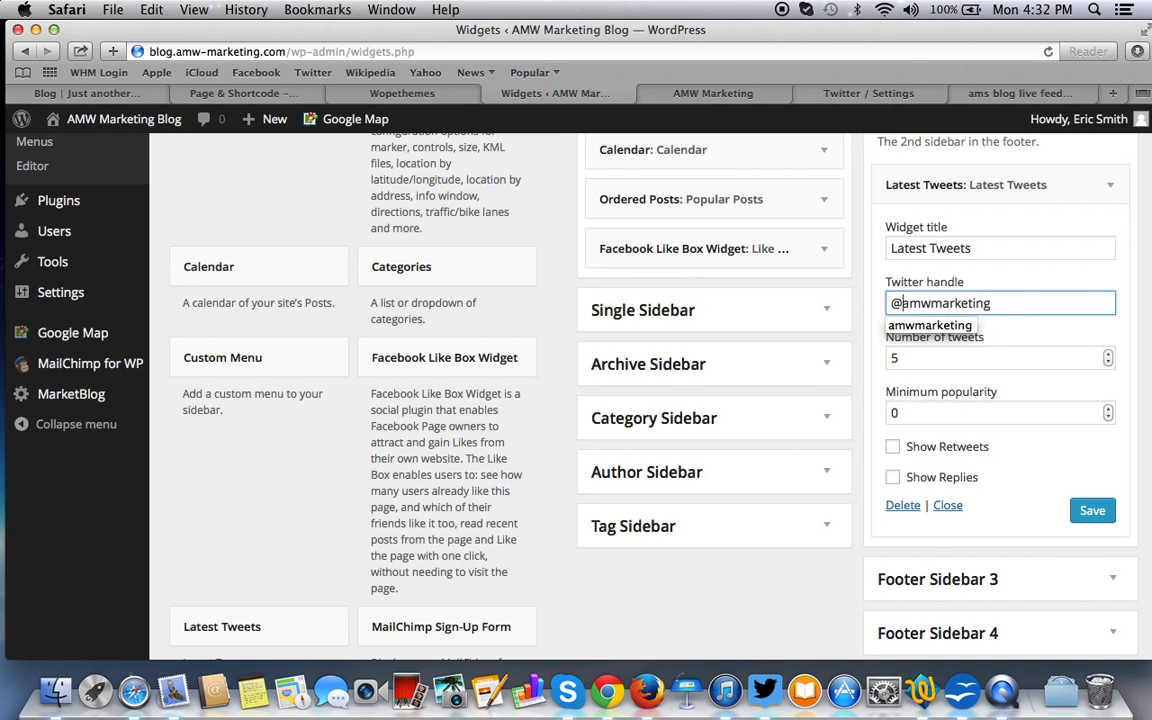
pyautogui.click(1092, 511)
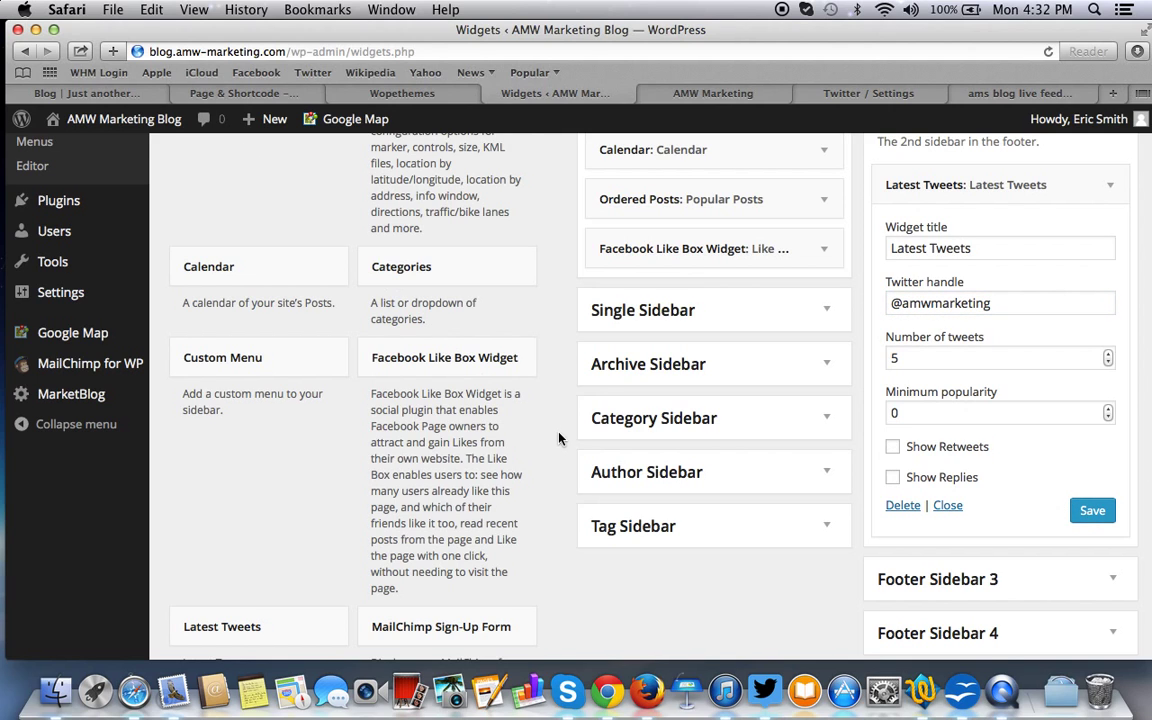
# Visit the live blog site and go to the Latest Tweets section in the home page footer.
pyautogui.moveTo(118, 119)
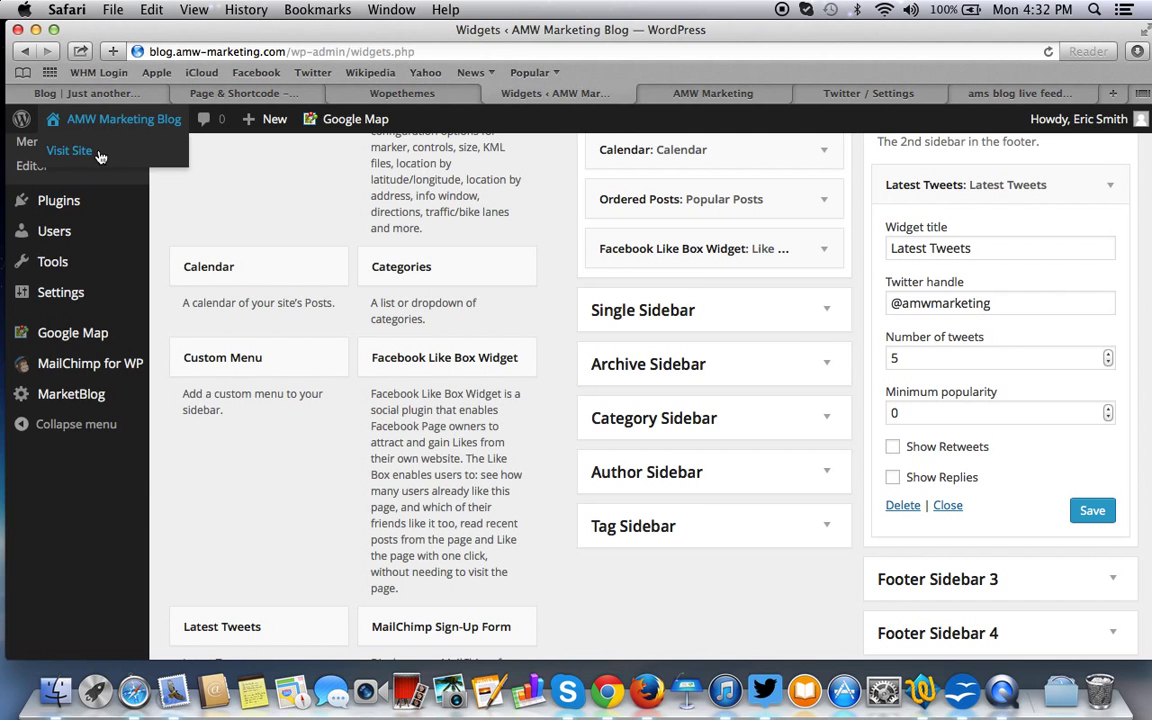
pyautogui.click(99, 156)
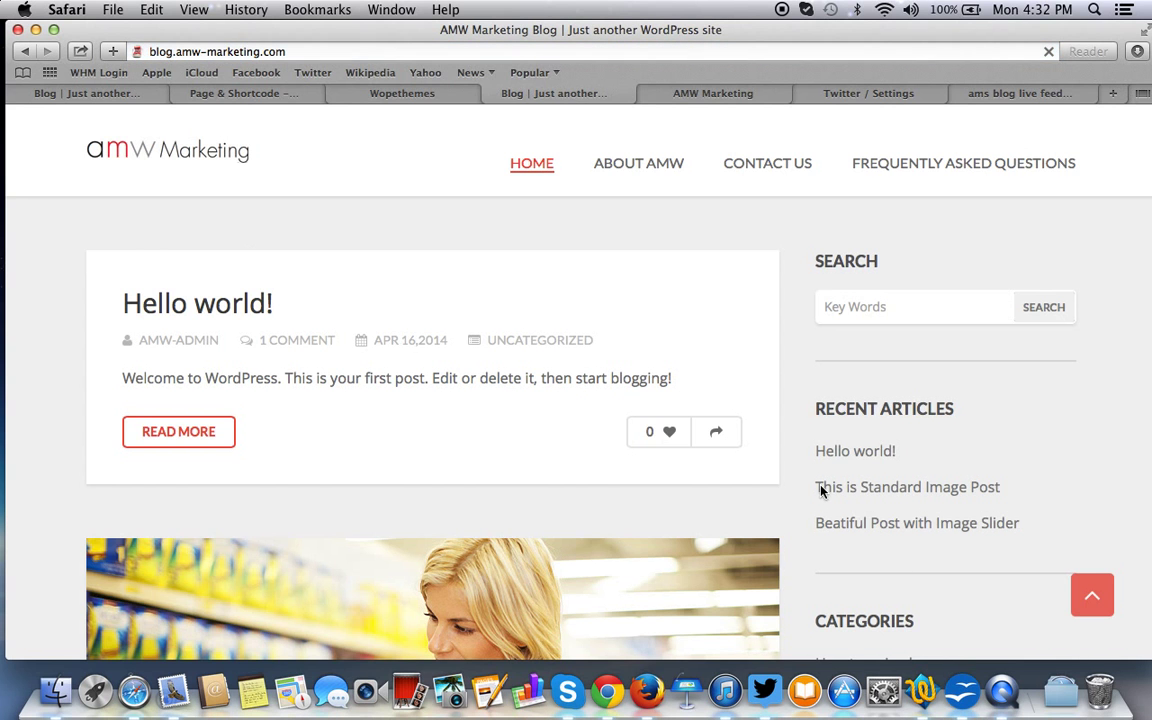
pyautogui.scroll(-20, 802, 489)
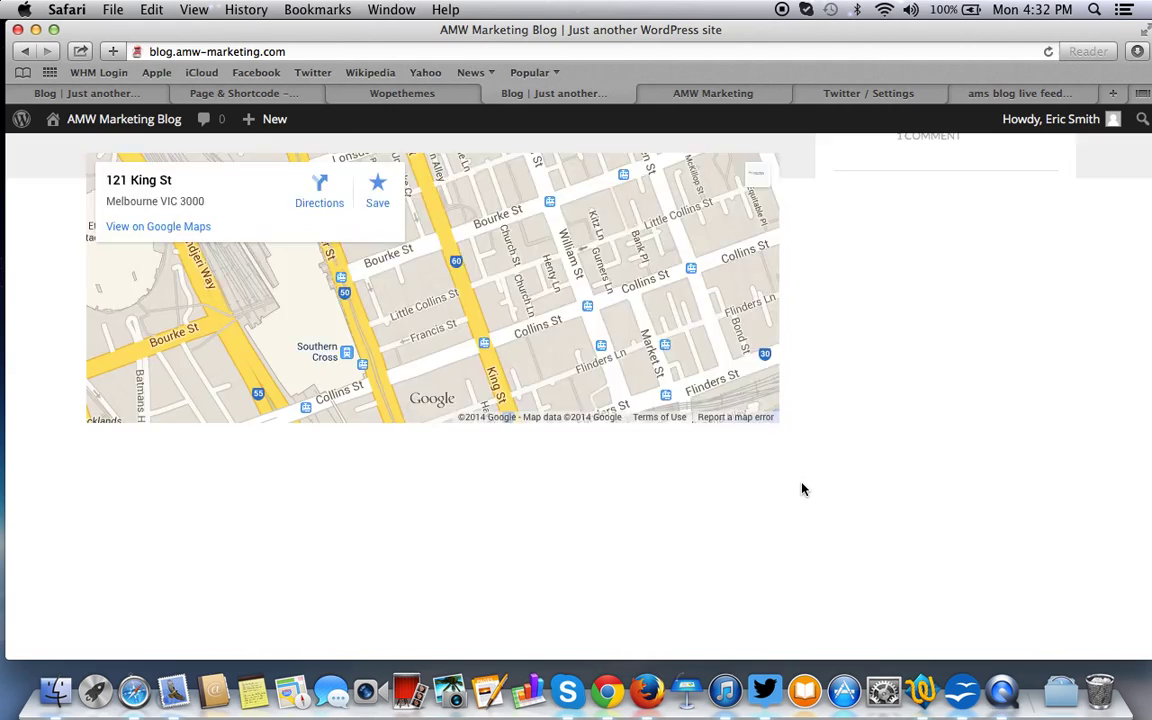
pyautogui.scroll(-20, 802, 489)
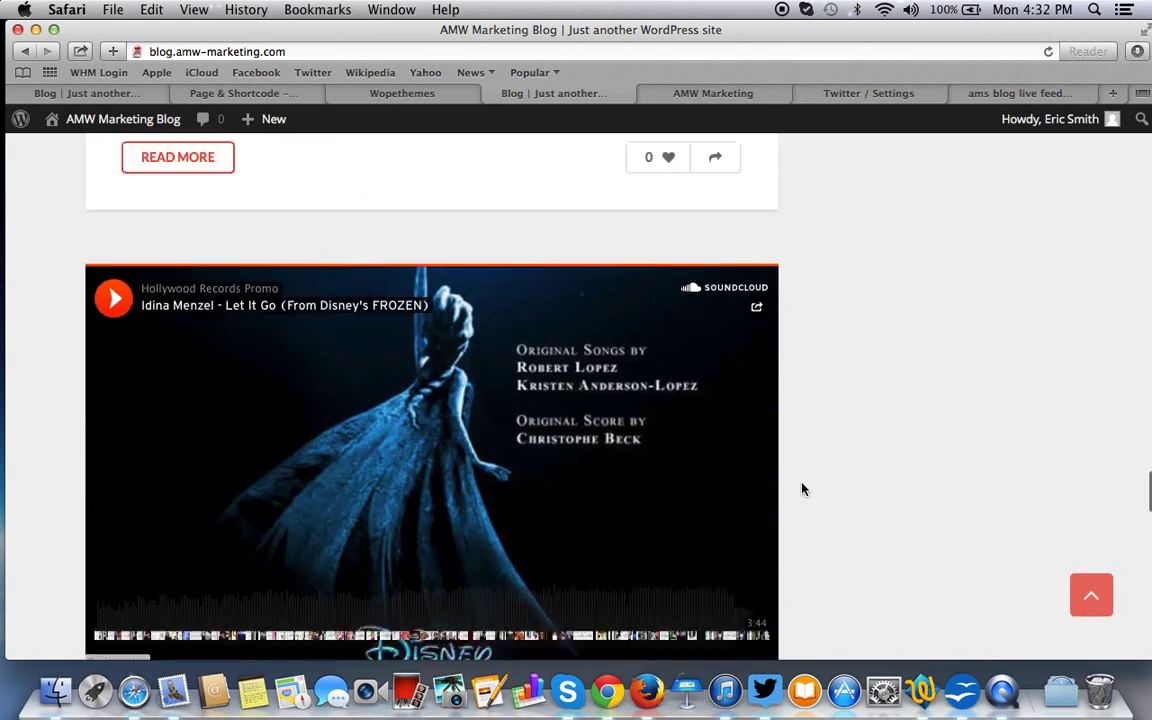
pyautogui.scroll(-15, 802, 489)
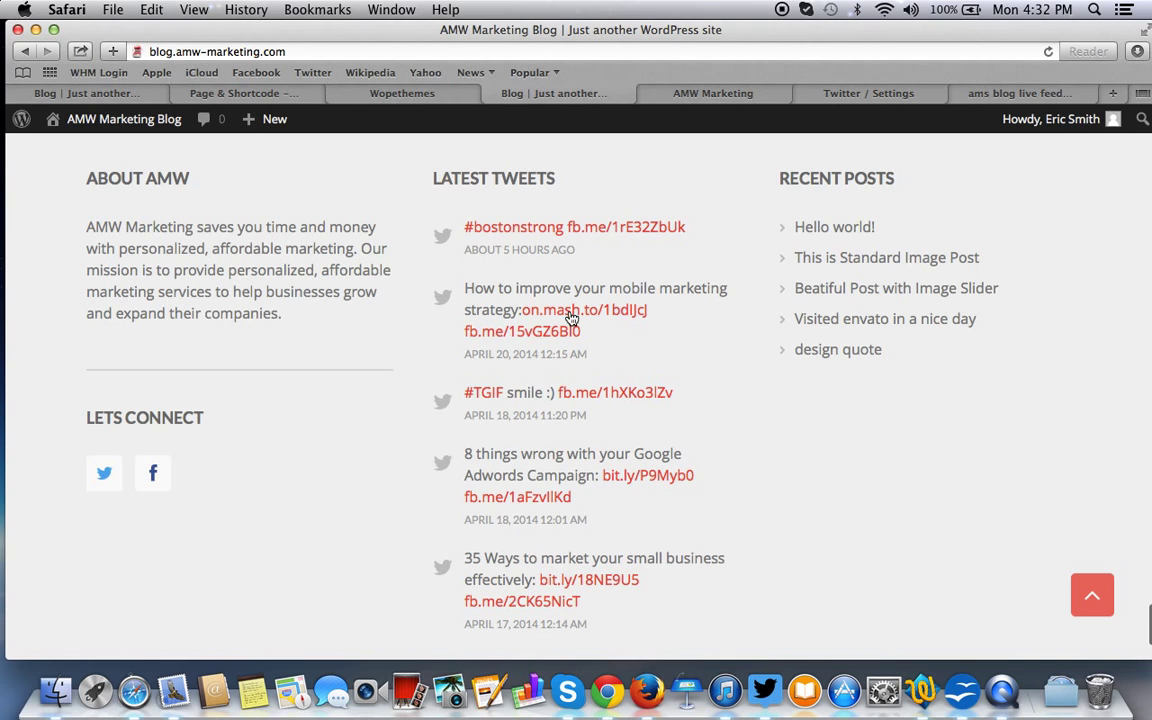
# Examine the tweets listed under Latest Tweets in the footer to check the Twitter feed.
pyautogui.scroll(3, 548, 338)
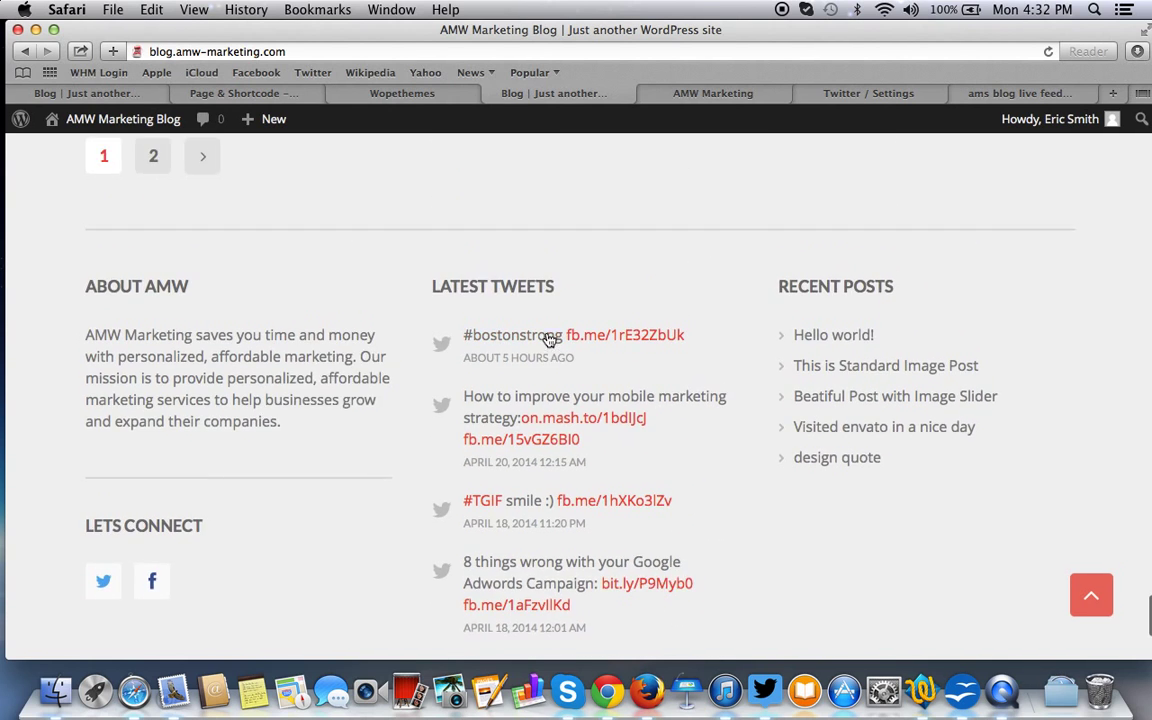
pyautogui.scroll(2, 548, 340)
pyautogui.scroll(-2, 548, 340)
pyautogui.scroll(1, 547, 338)
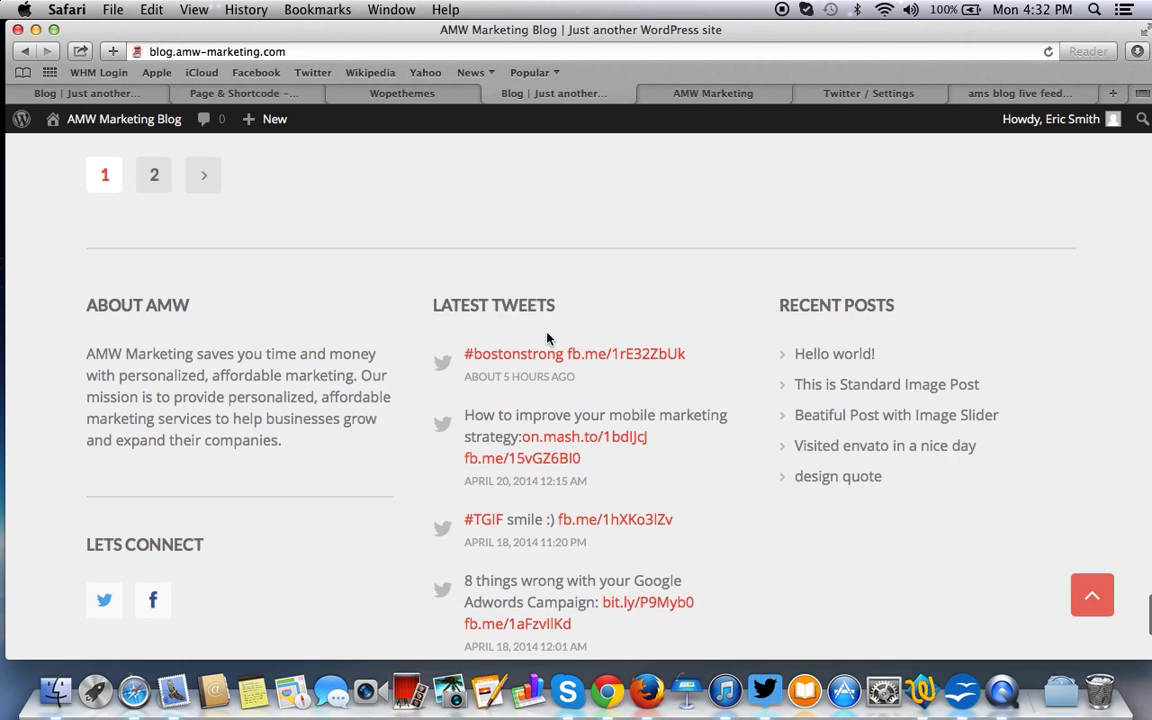
pyautogui.scroll(-5, 547, 338)
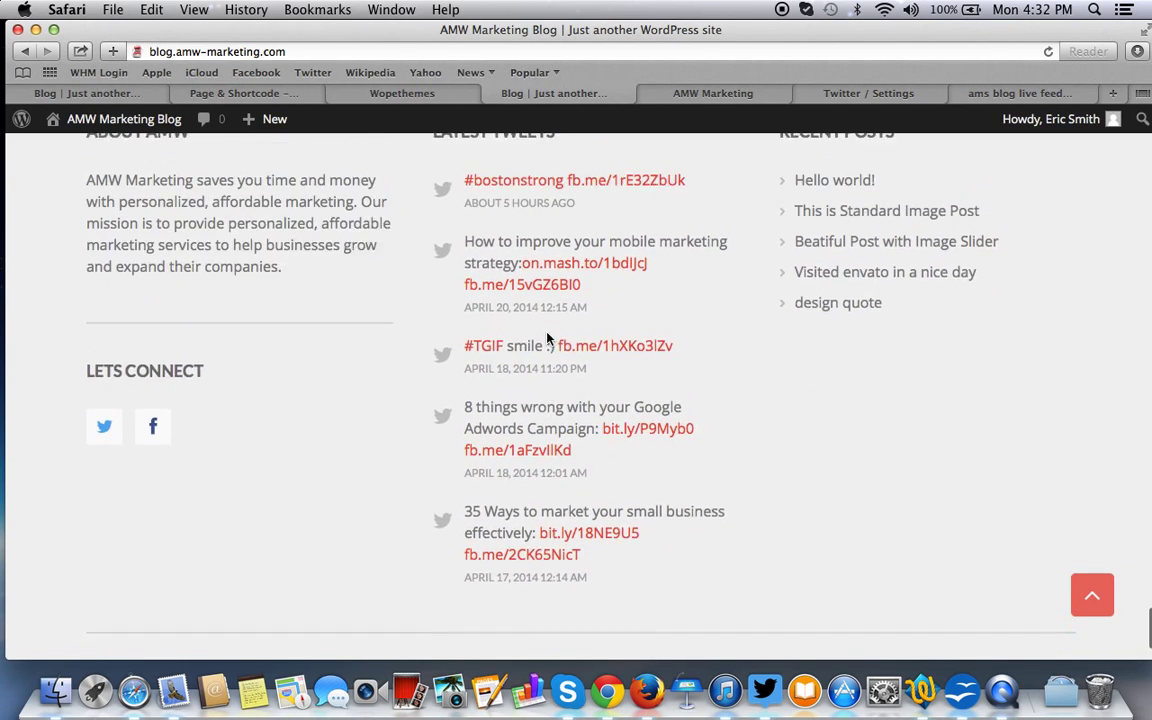
pyautogui.scroll(4, 547, 340)
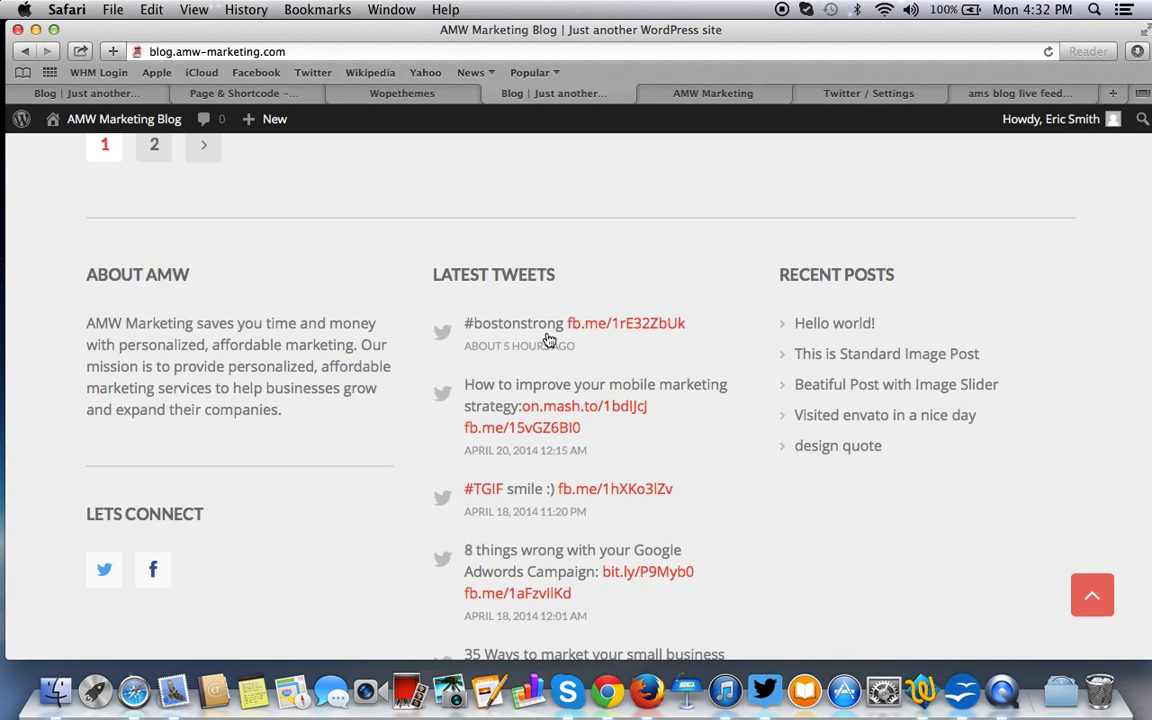
pyautogui.scroll(-2, 548, 340)
pyautogui.scroll(-2, 548, 340)
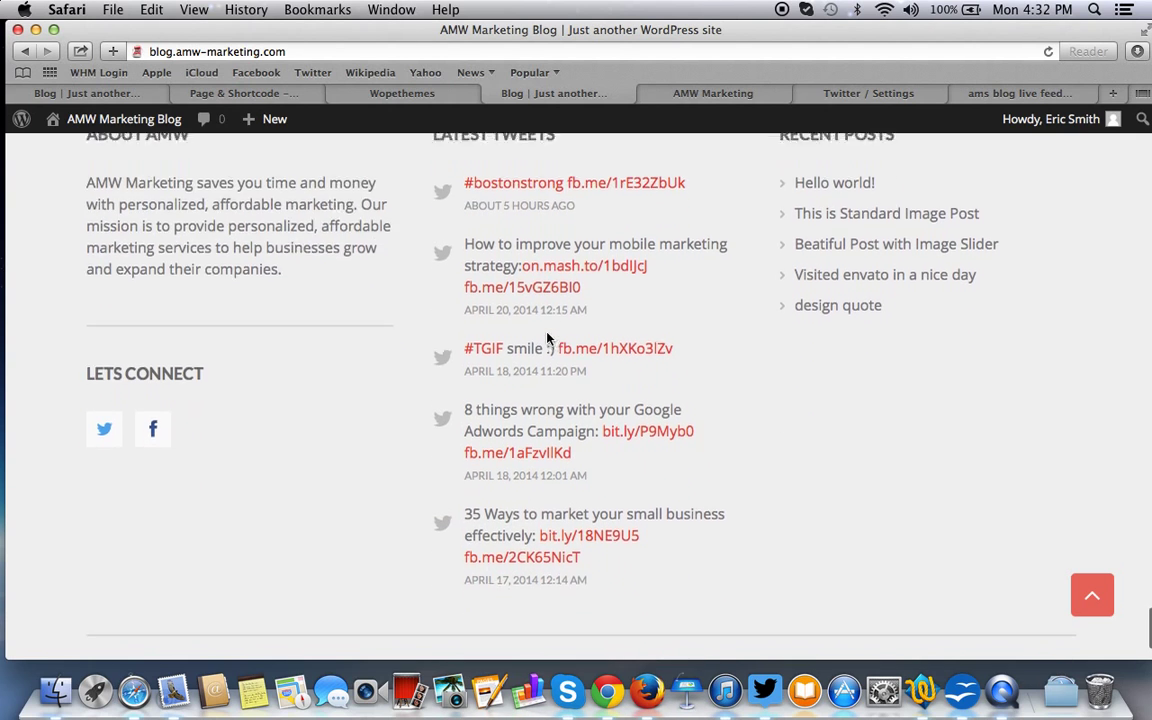
pyautogui.scroll(2, 548, 340)
pyautogui.scroll(1, 548, 340)
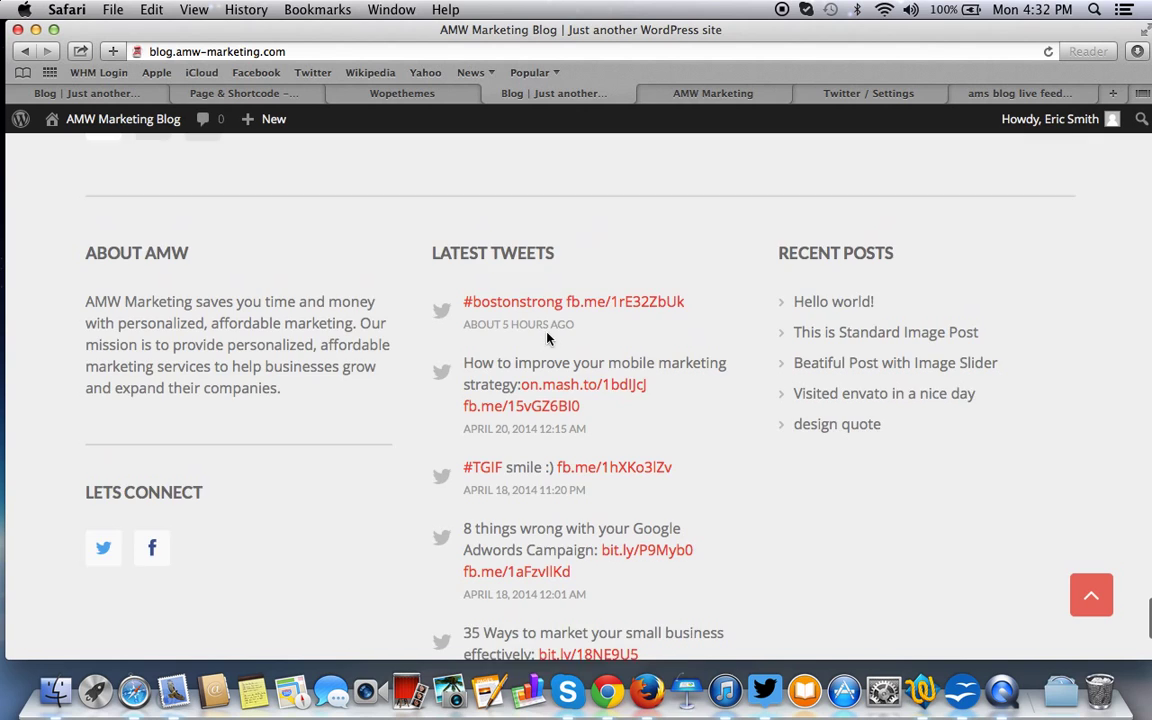